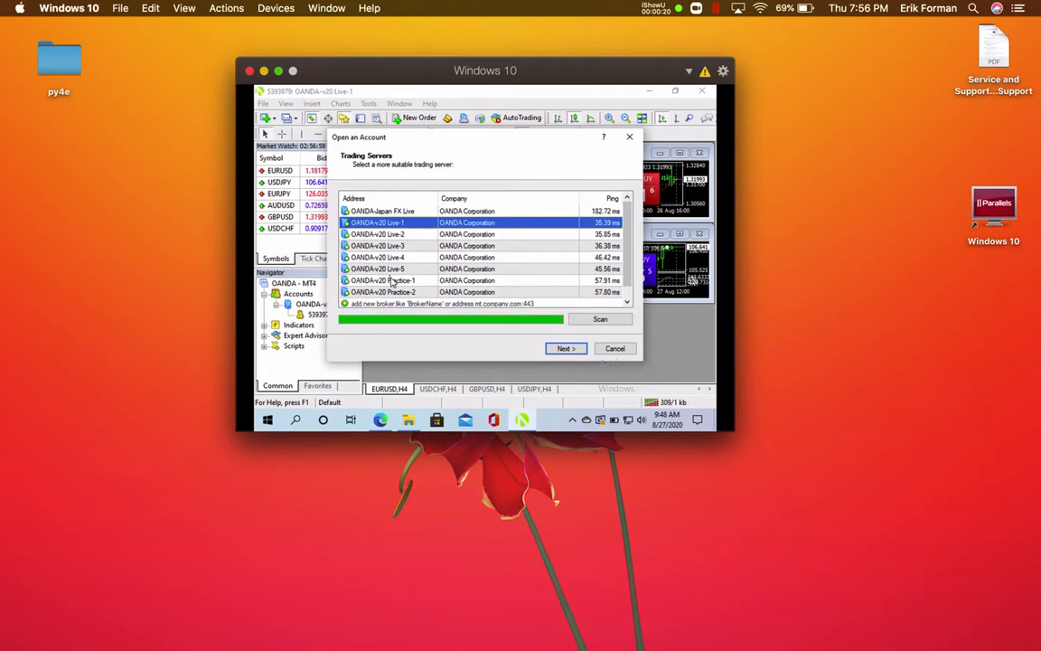
# Select the OANDA-v20 Practice-1 server and continue to the account type step
pyautogui.click(387, 280)
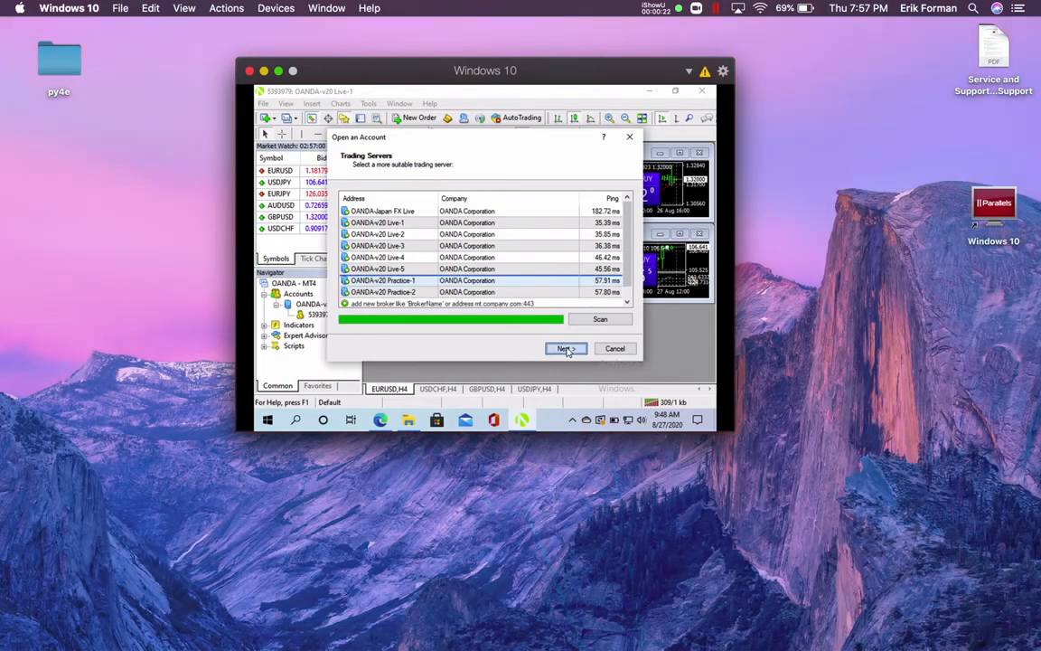
pyautogui.click(566, 349)
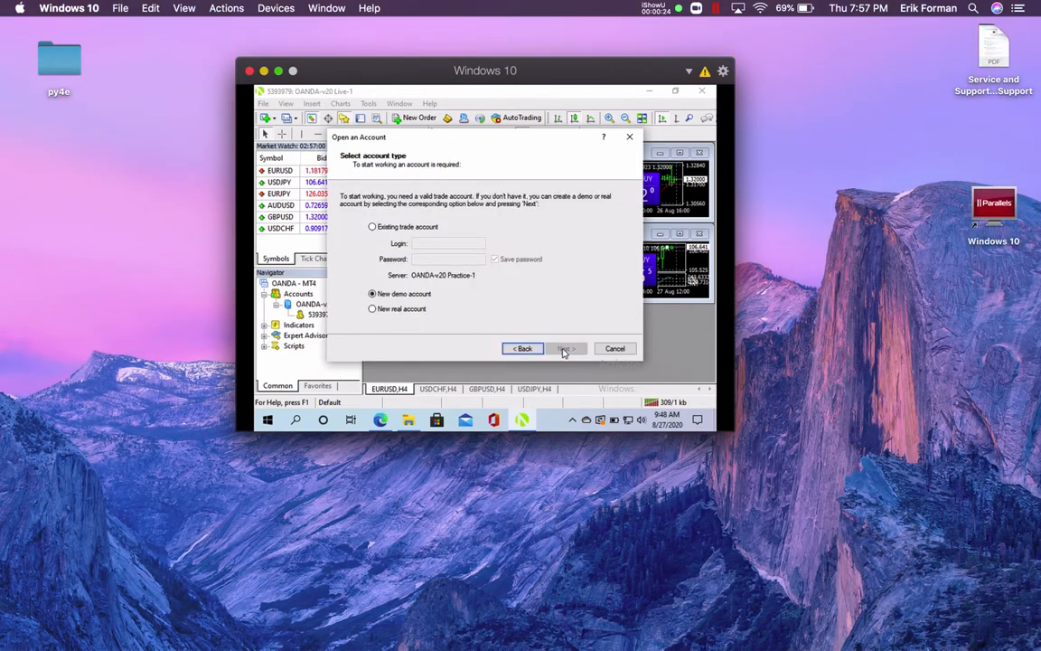
# Replace the prefilled name with the contact's name and enter their phone number
pyautogui.click(551, 349)
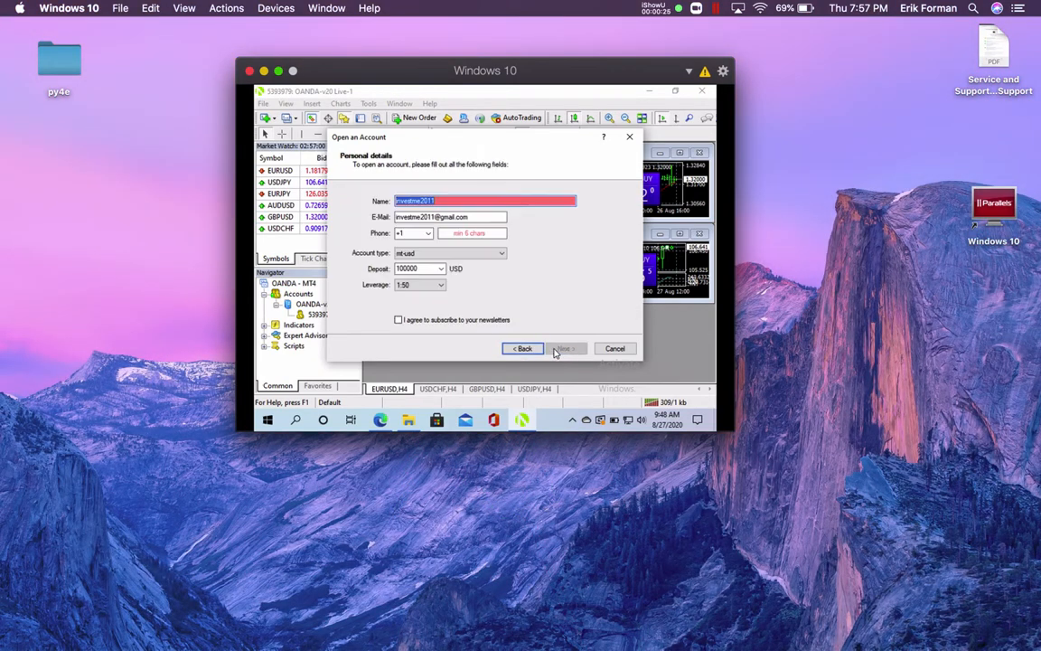
pyautogui.click(475, 202)
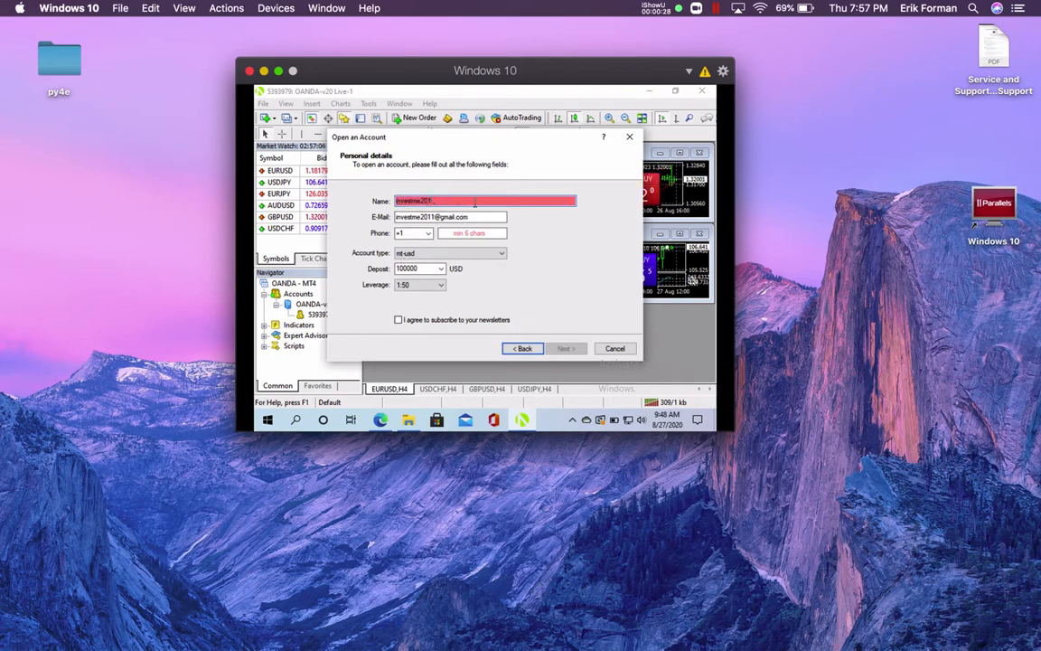
pyautogui.press('BackSpace')
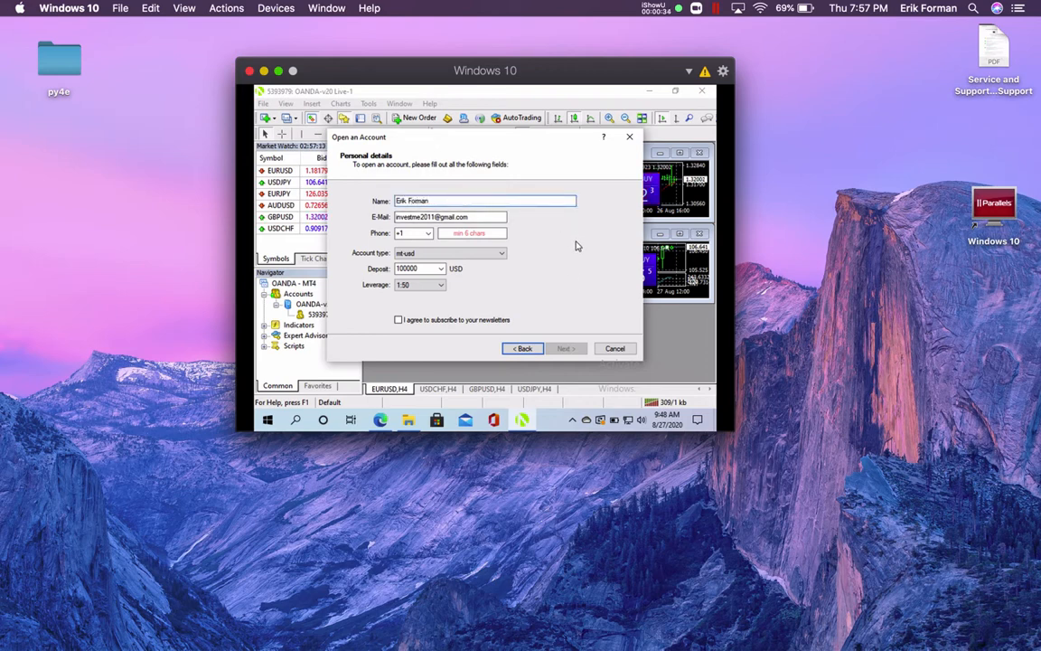
pyautogui.click(455, 233)
pyautogui.write('12345')
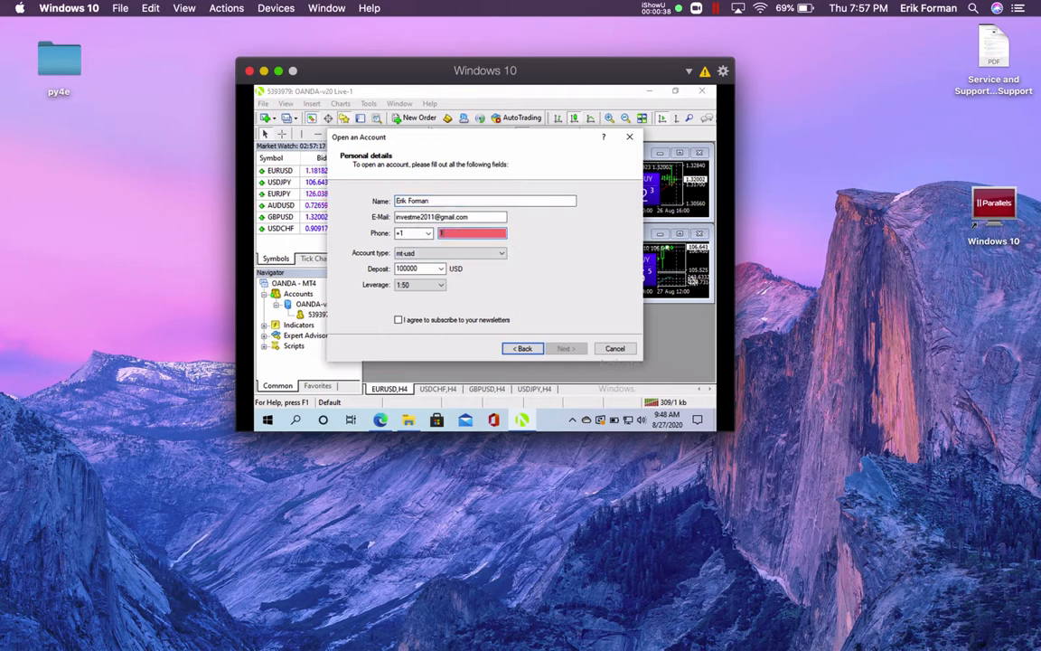
pyautogui.write('67')
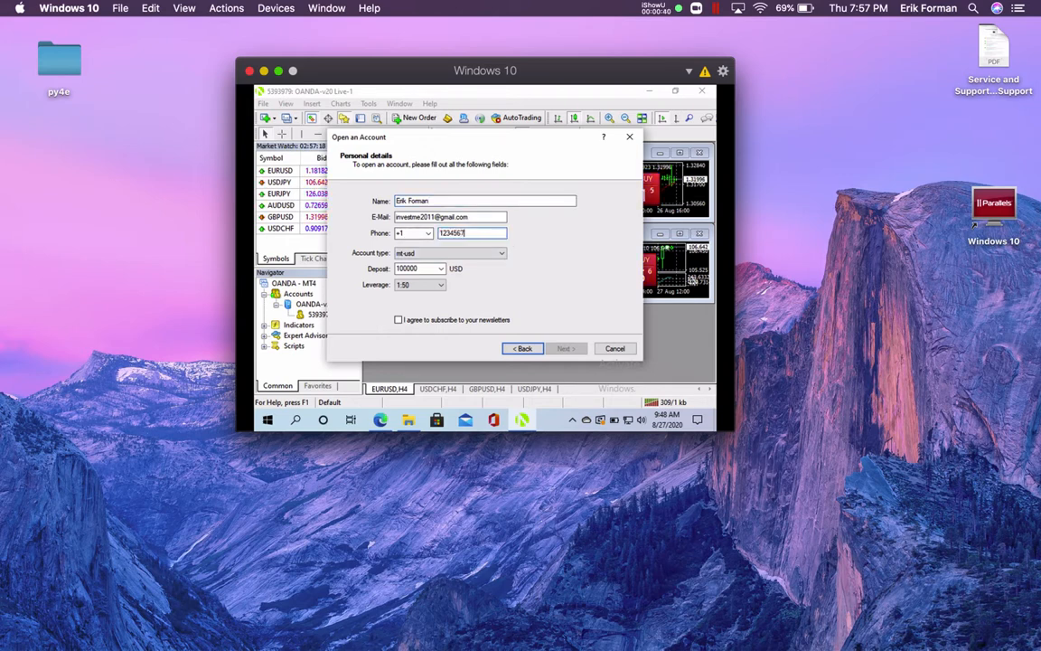
# Choose mt-usd, a 10000 deposit and 1:50 leverage, subscribe to newsletters, and submit
pyautogui.click(503, 255)
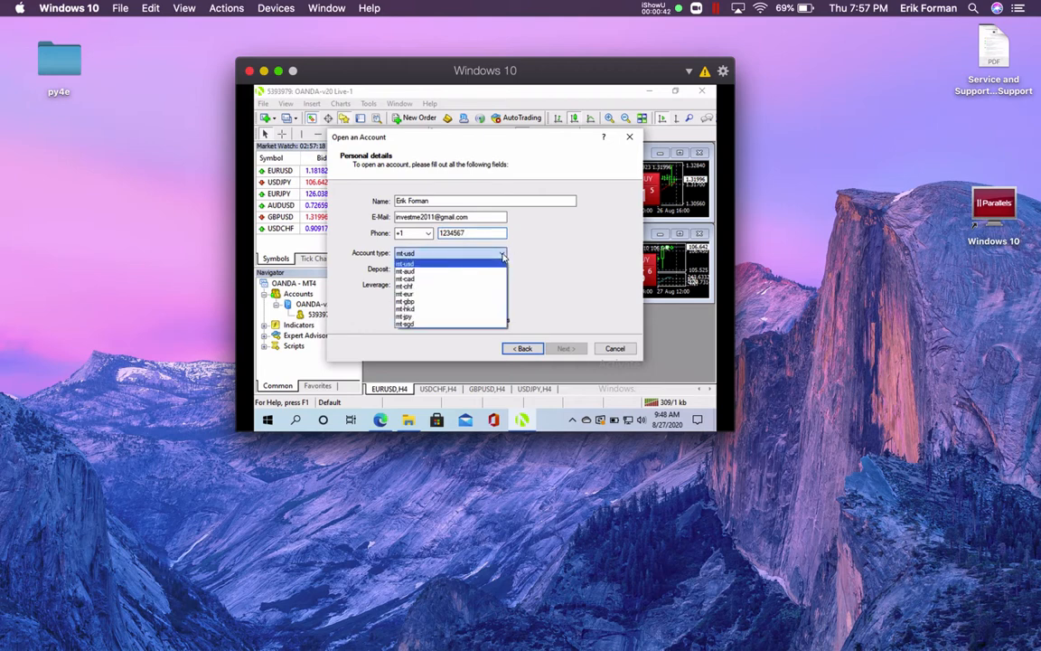
pyautogui.click(502, 257)
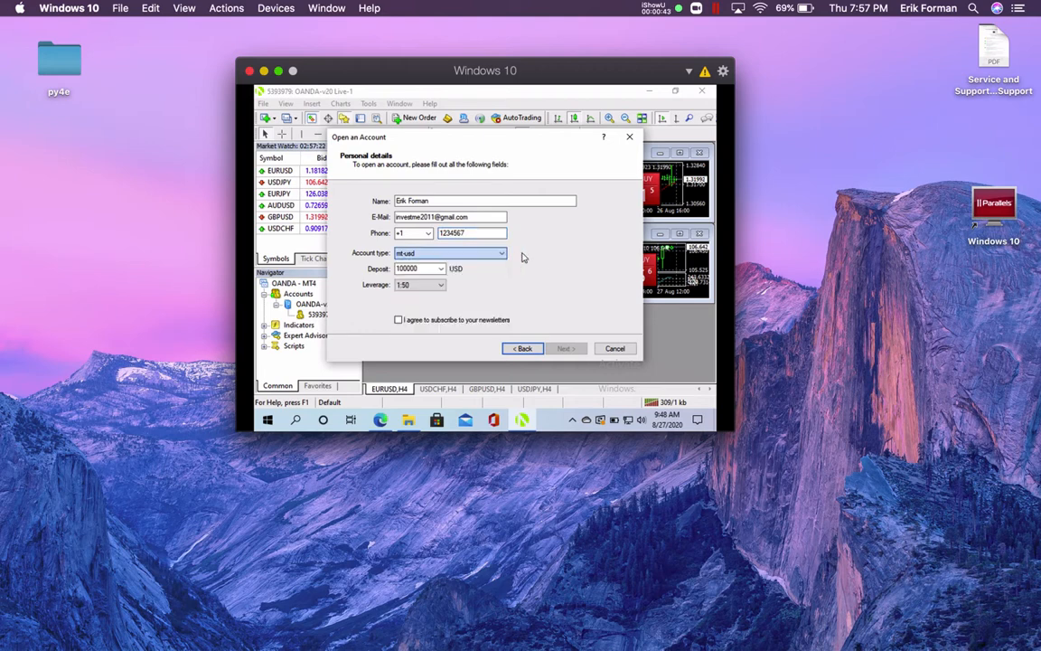
pyautogui.click(439, 268)
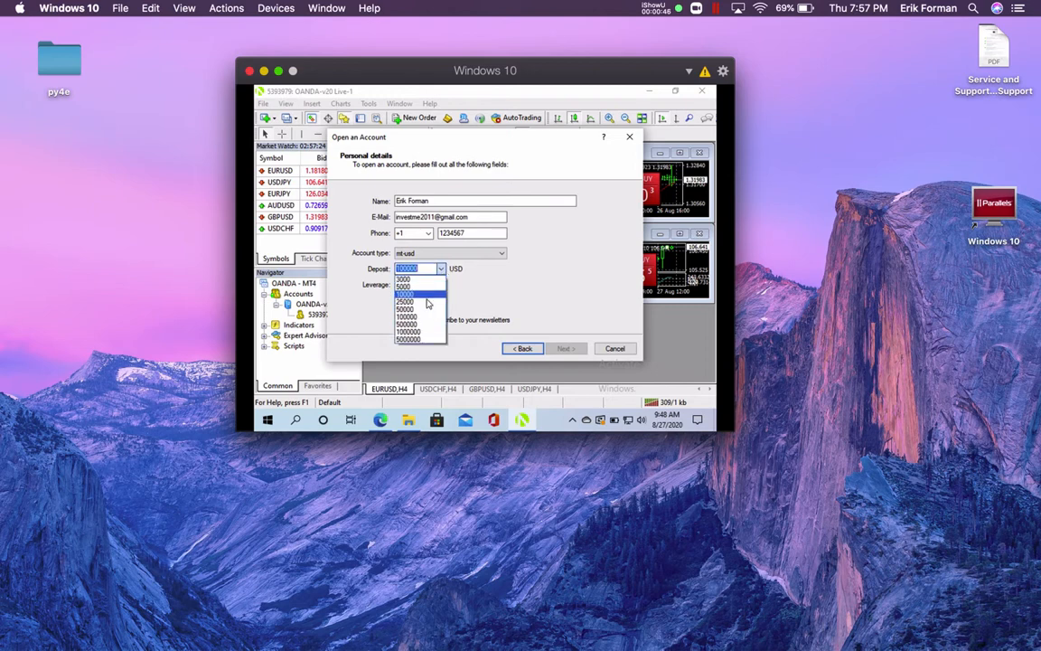
pyautogui.click(416, 294)
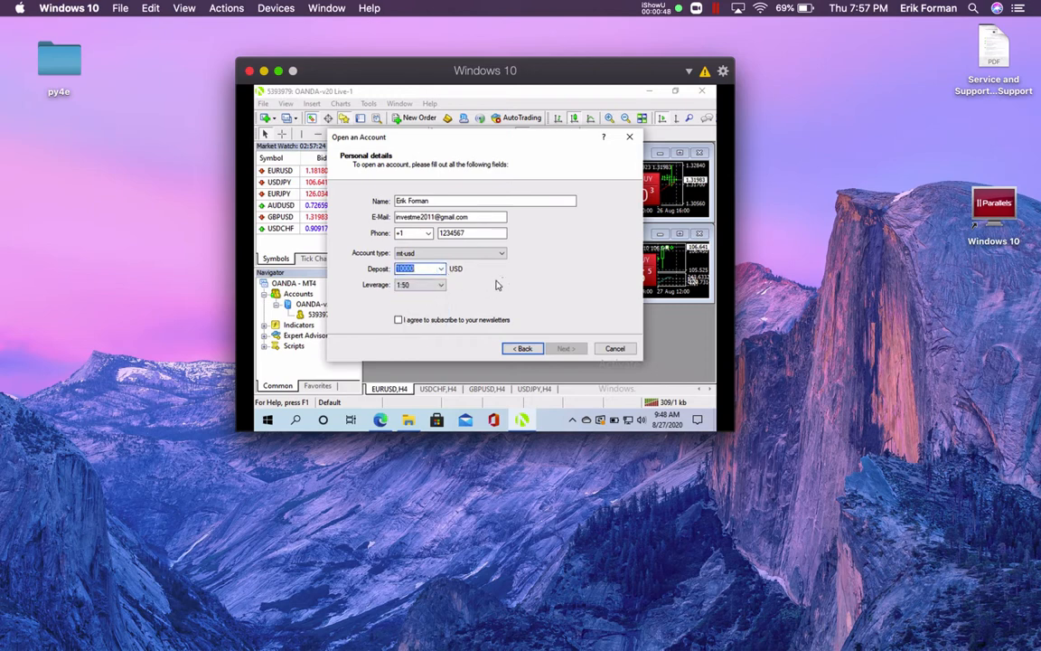
pyautogui.click(442, 285)
pyautogui.click(502, 294)
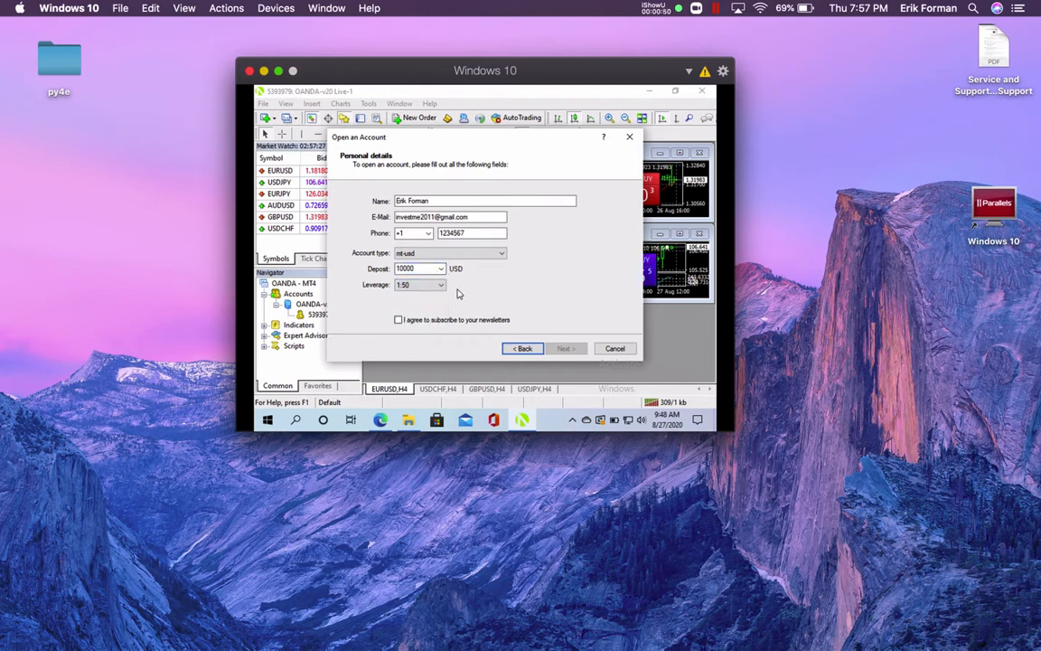
pyautogui.click(400, 321)
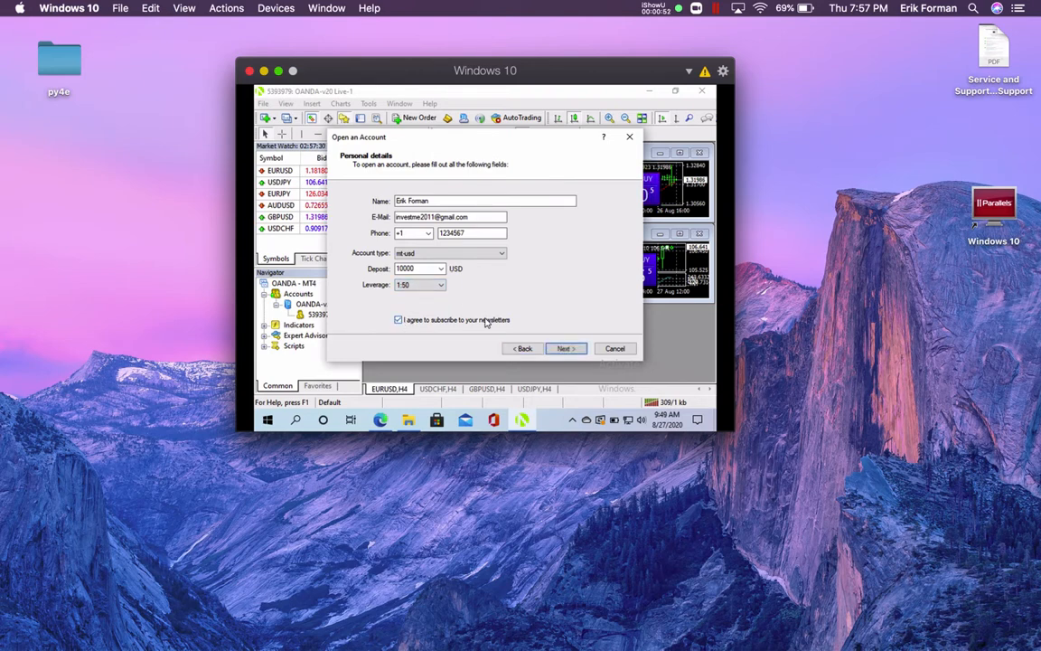
pyautogui.click(564, 349)
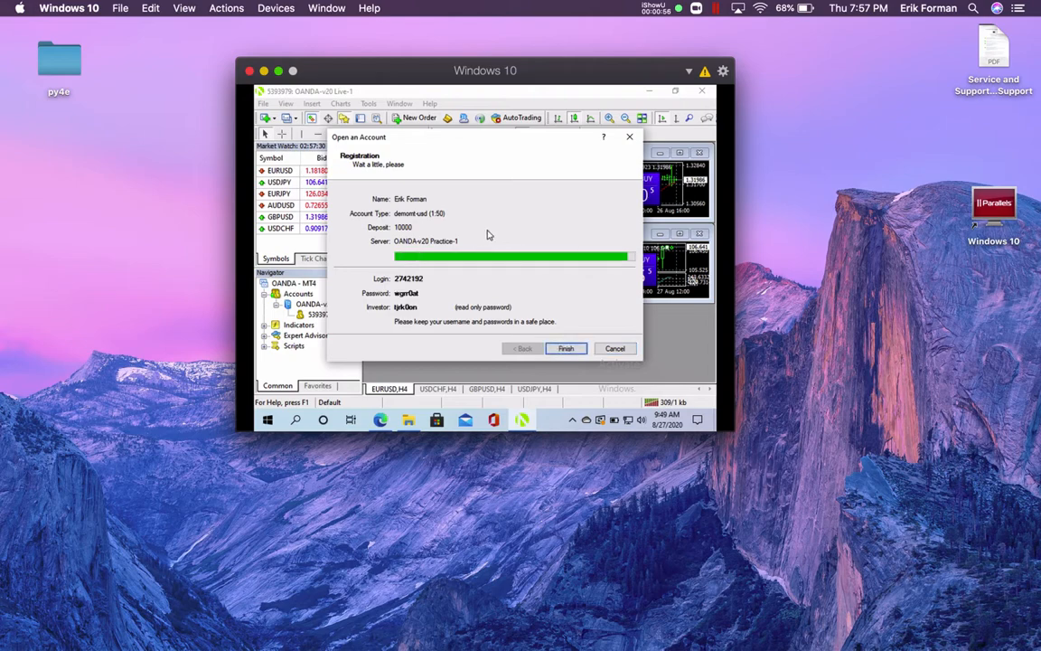
# Finish logging into the demo account, make the VM full screen, and close the Navigator
pyautogui.click(564, 349)
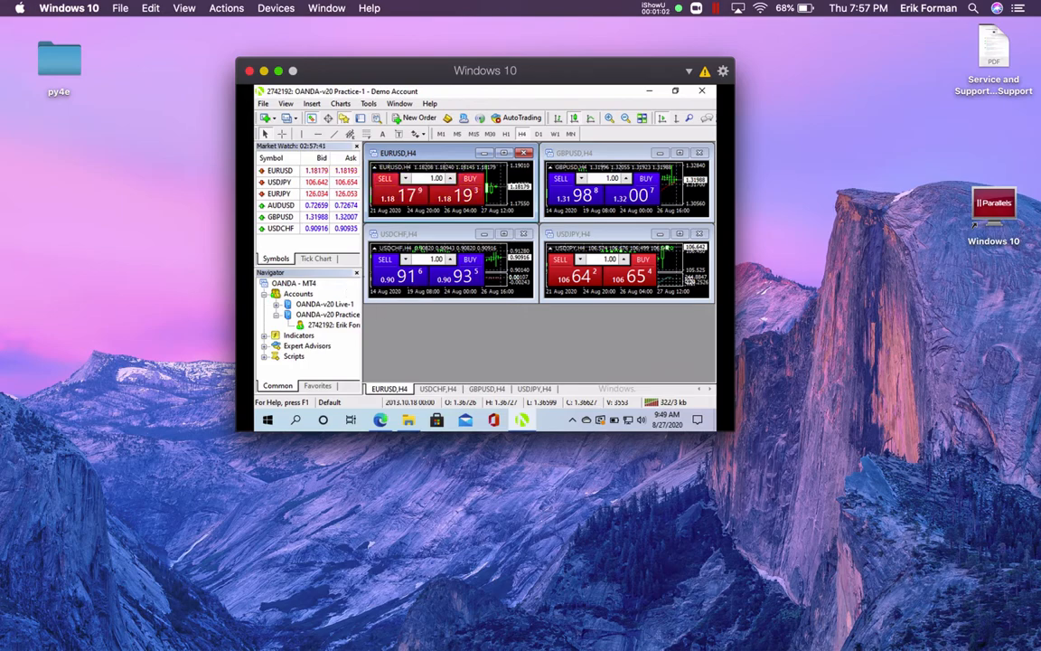
pyautogui.click(278, 70)
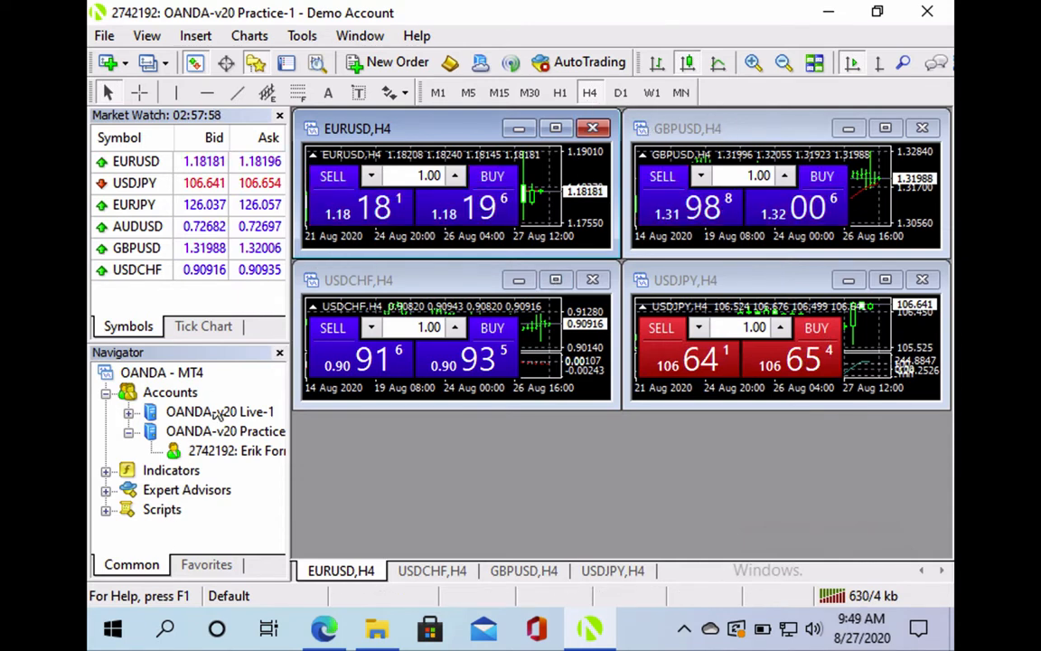
pyautogui.click(279, 353)
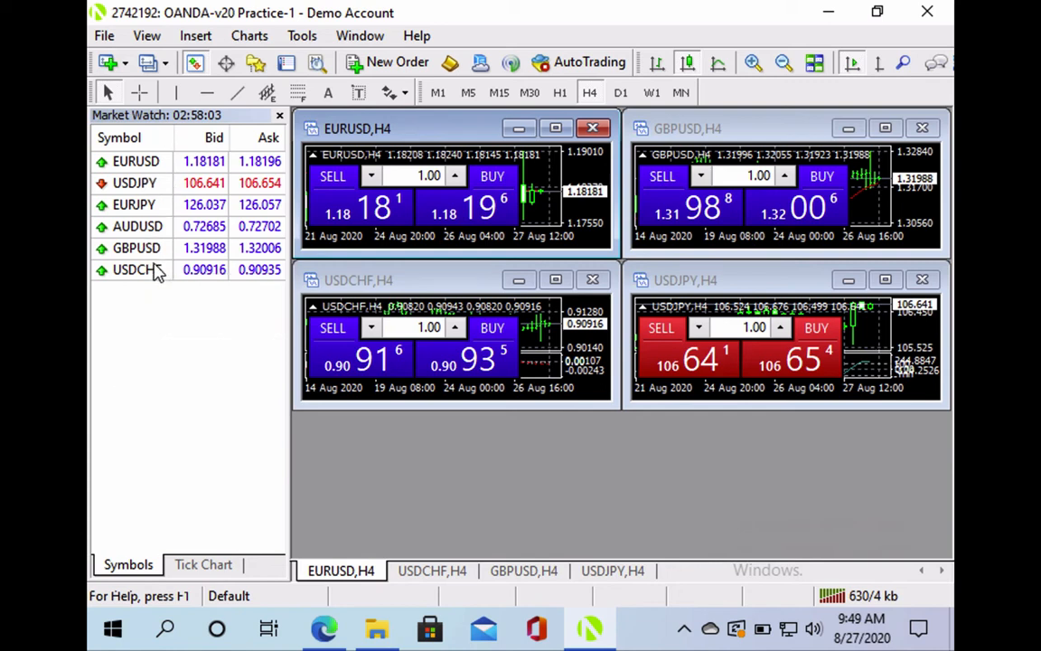
# Show all symbols in Market Watch, then close the Market Watch panel
pyautogui.rightClick(164, 320)
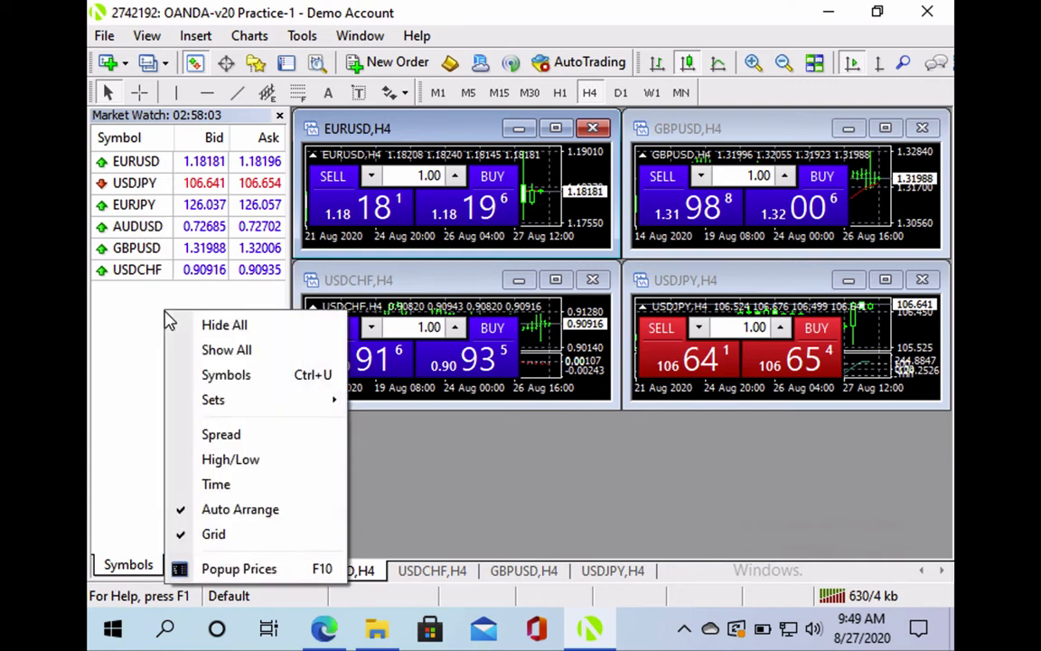
pyautogui.click(215, 353)
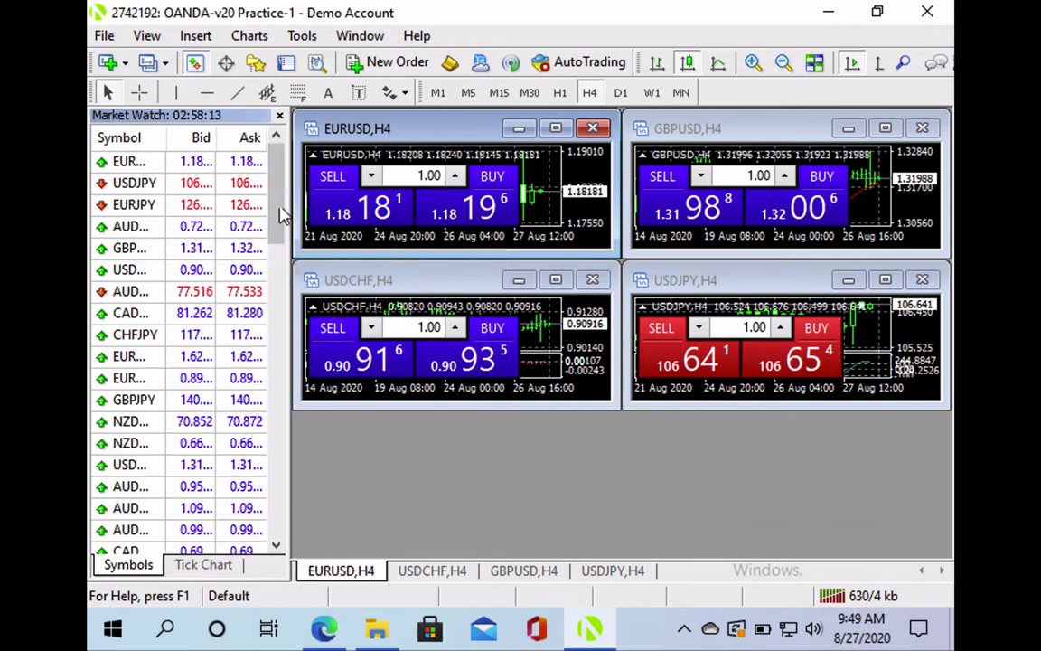
pyautogui.moveTo(282, 199)
pyautogui.mouseDown()
pyautogui.moveTo(297, 365)
pyautogui.moveTo(282, 380)
pyautogui.moveTo(271, 181)
pyautogui.mouseUp()
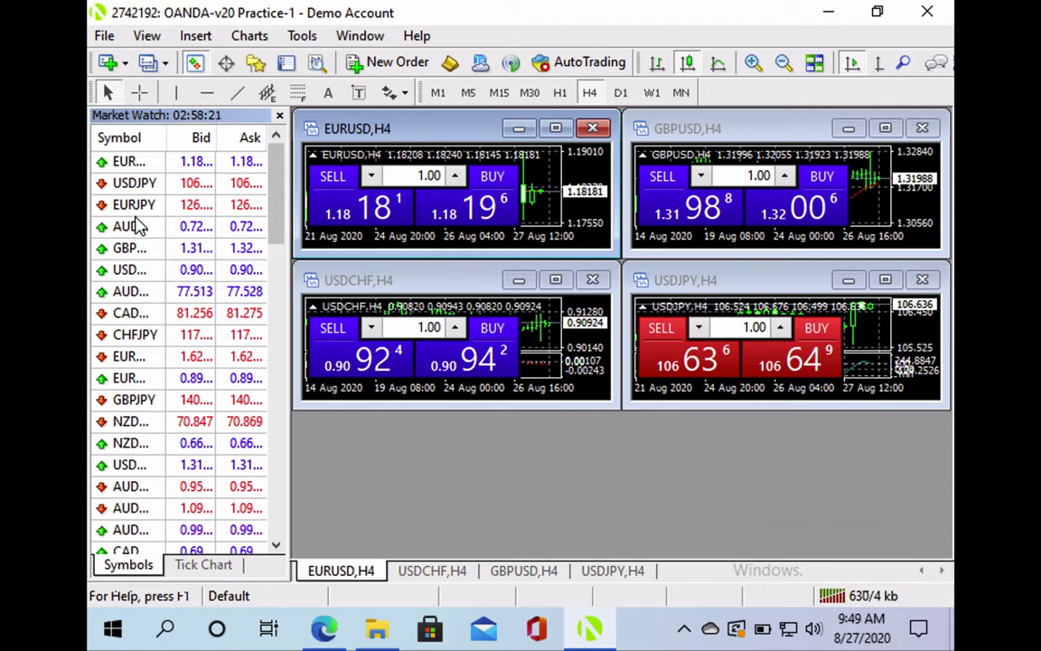
pyautogui.rightClick(152, 143)
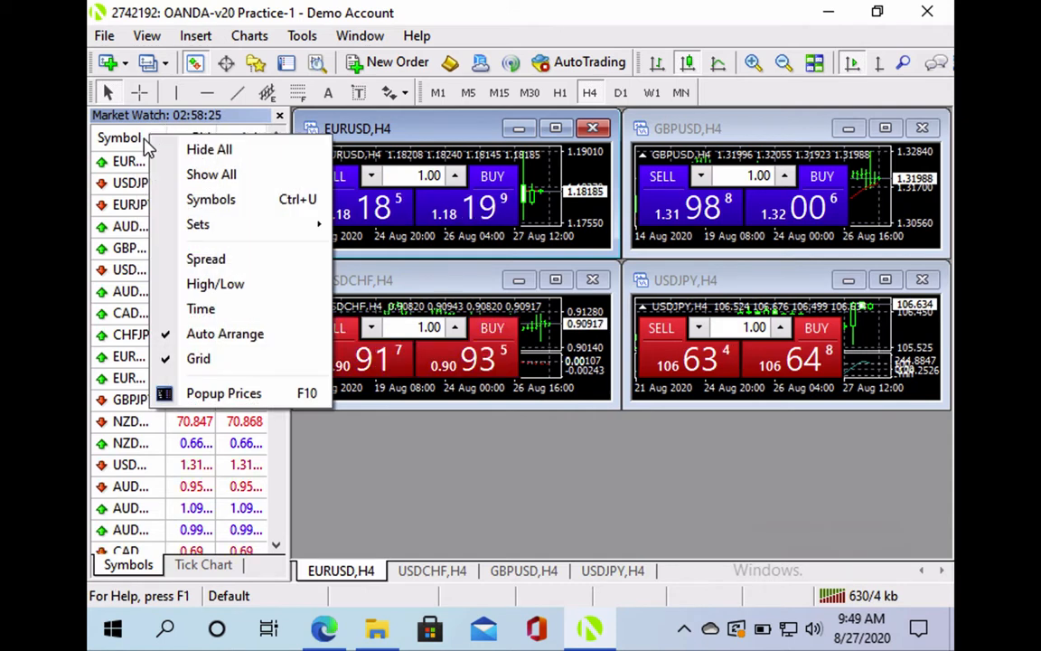
pyautogui.click(136, 143)
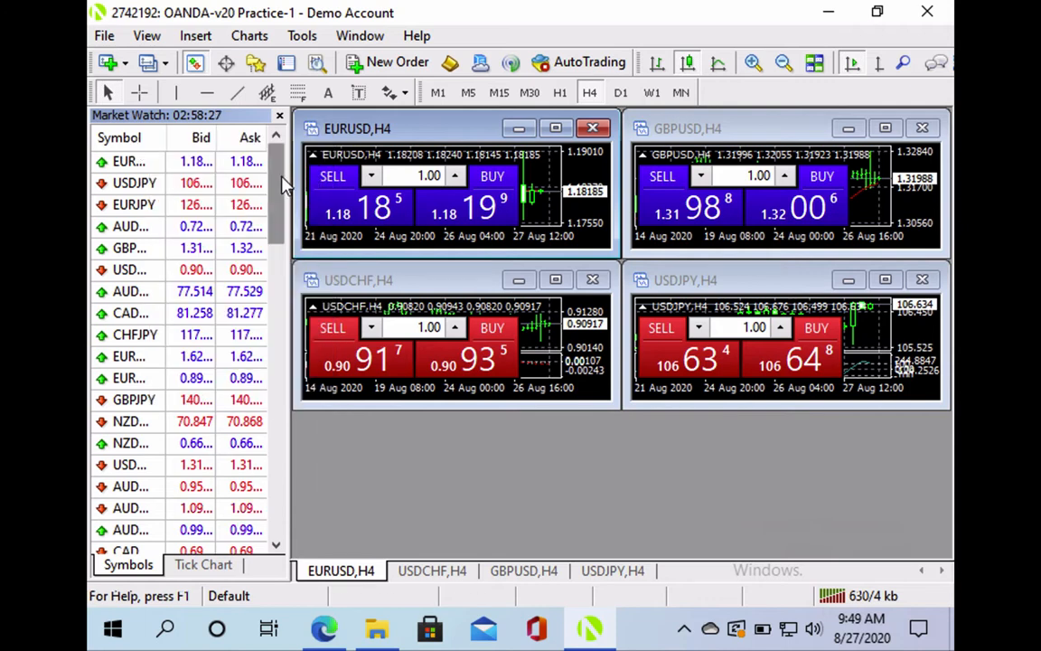
pyautogui.scroll(-1, 281, 176)
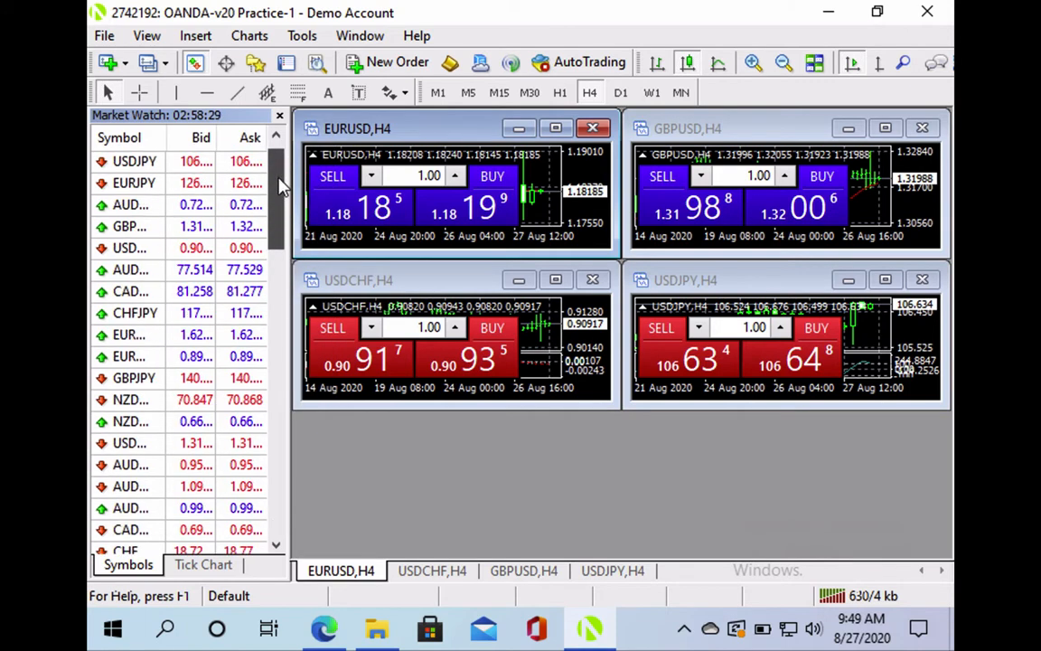
pyautogui.click(279, 115)
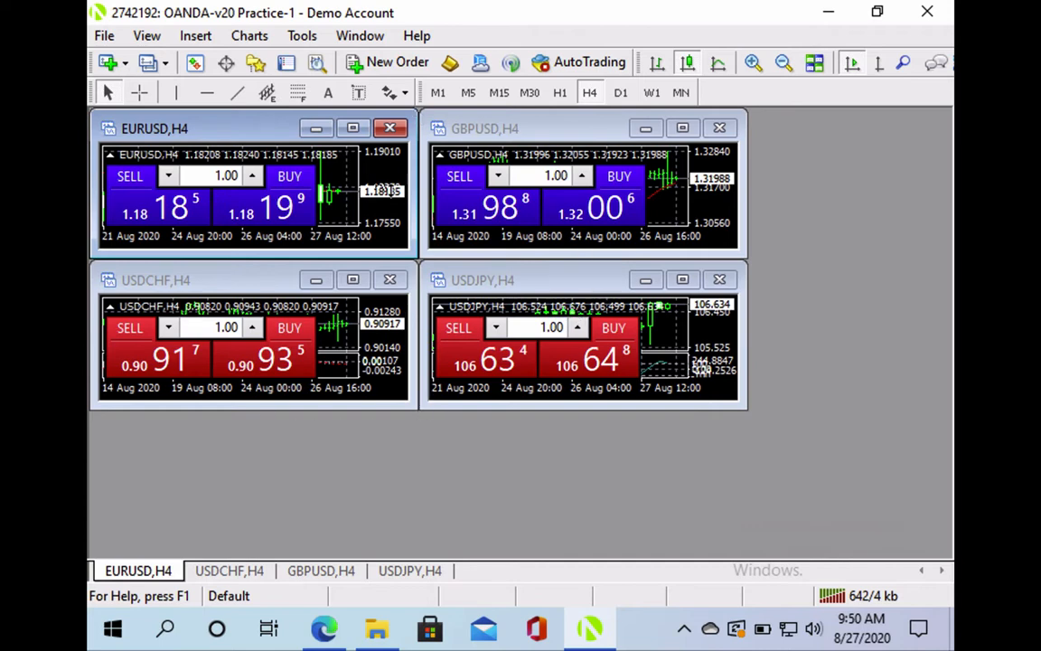
pyautogui.doubleClick(145, 573)
pyautogui.doubleClick(144, 573)
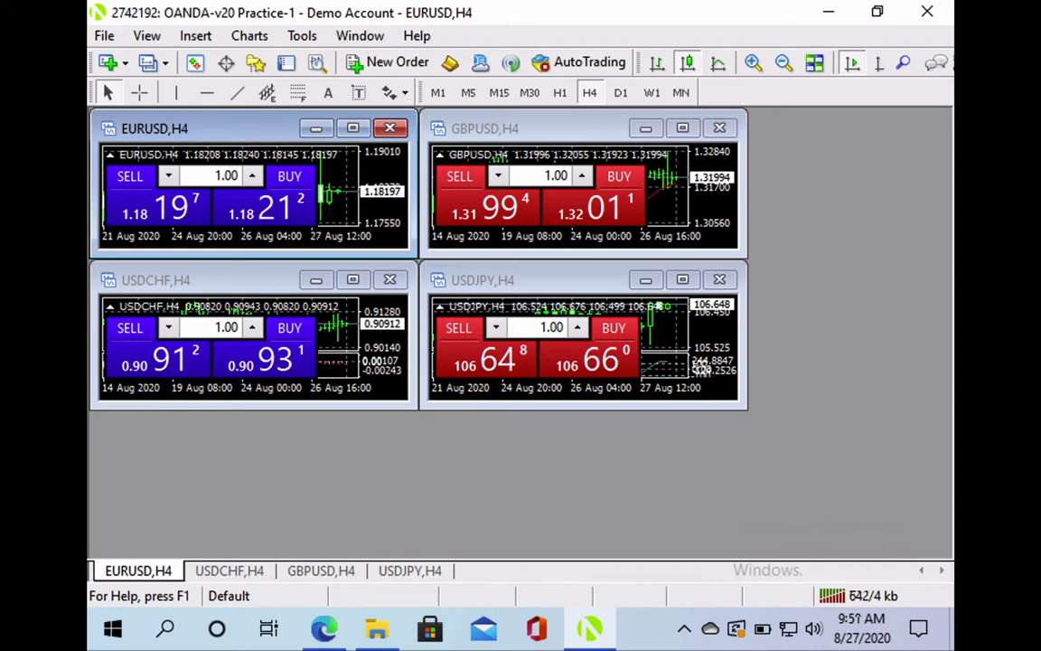
pyautogui.moveTo(743, 404)
pyautogui.mouseDown()
pyautogui.moveTo(835, 457)
pyautogui.moveTo(723, 410)
pyautogui.moveTo(884, 499)
pyautogui.moveTo(766, 483)
pyautogui.moveTo(769, 448)
pyautogui.moveTo(742, 407)
pyautogui.mouseUp()
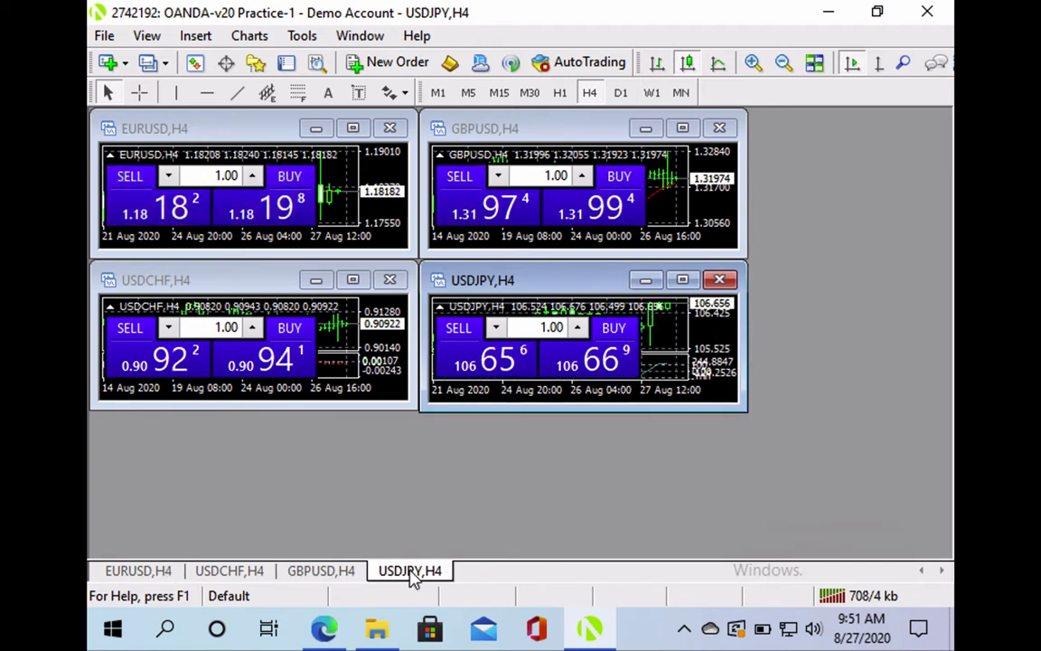
# Maximize the USDJPY,H4 chart and hide its One Click Trading panel
pyautogui.doubleClick(413, 571)
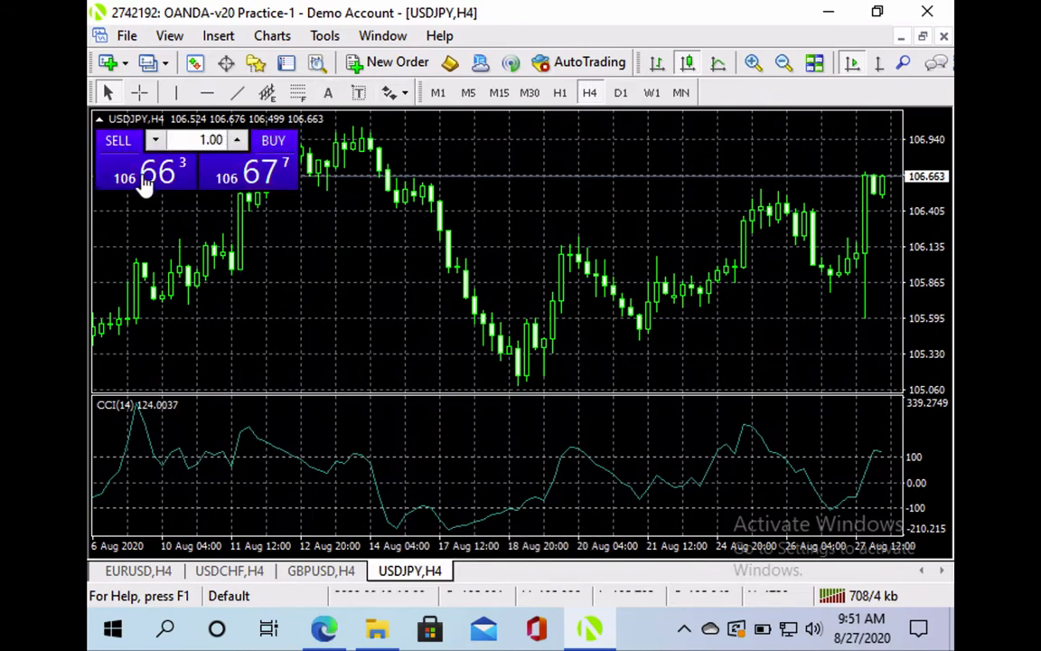
pyautogui.click(98, 122)
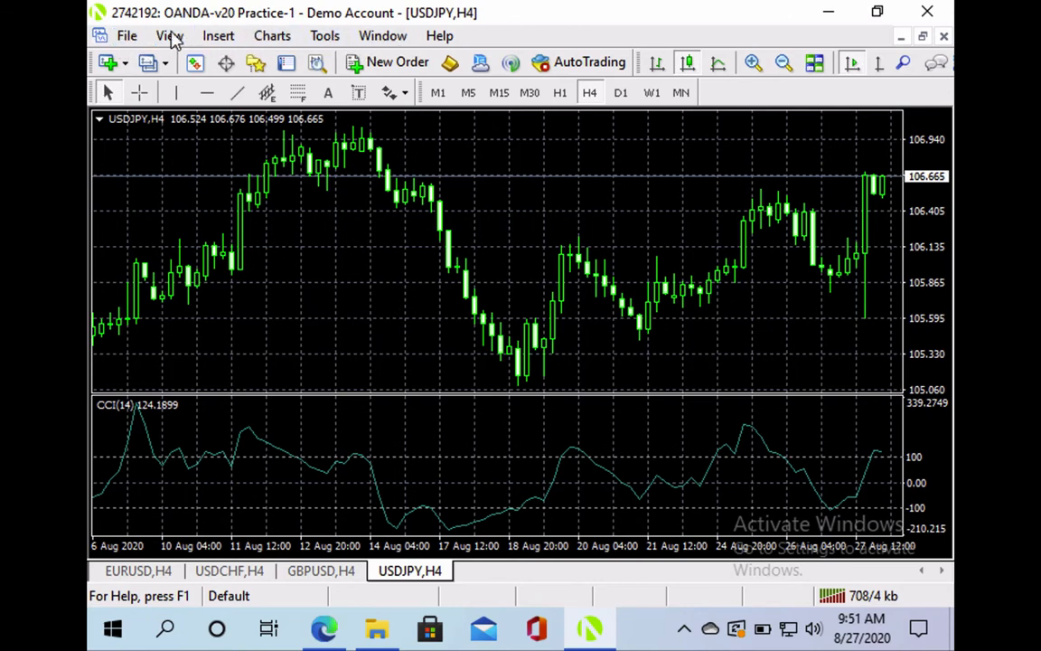
pyautogui.click(131, 40)
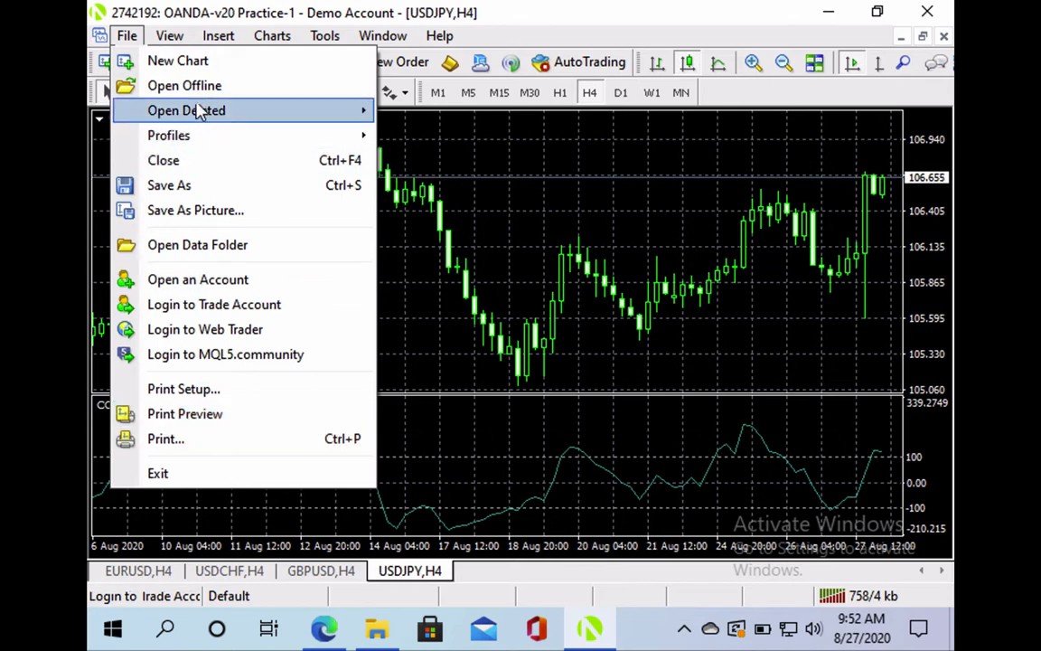
pyautogui.moveTo(172, 38)
pyautogui.moveTo(126, 36)
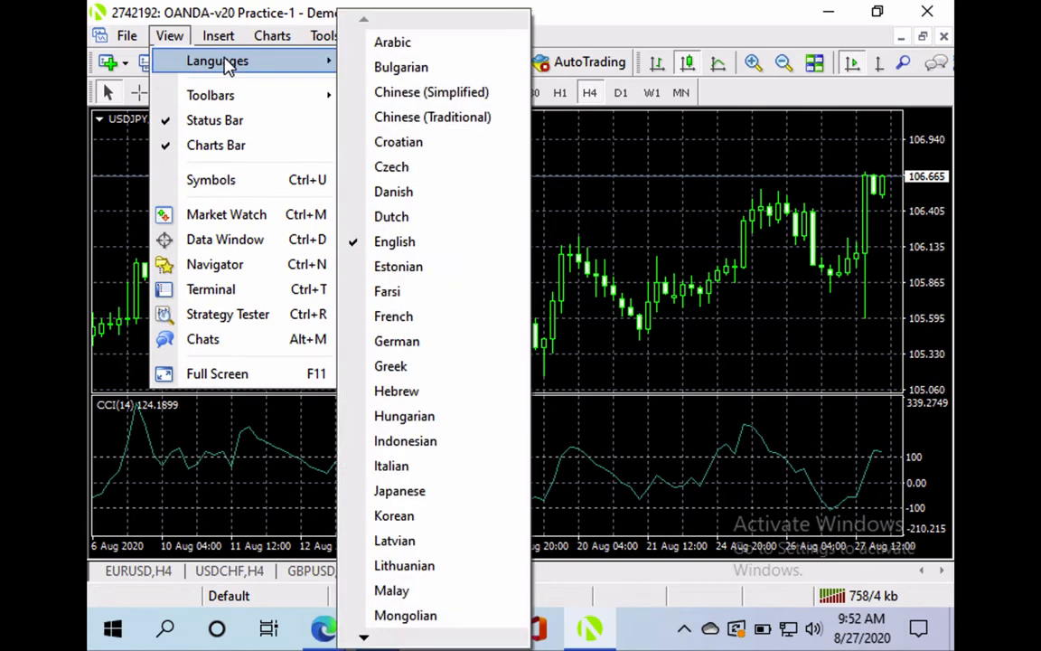
pyautogui.moveTo(233, 98)
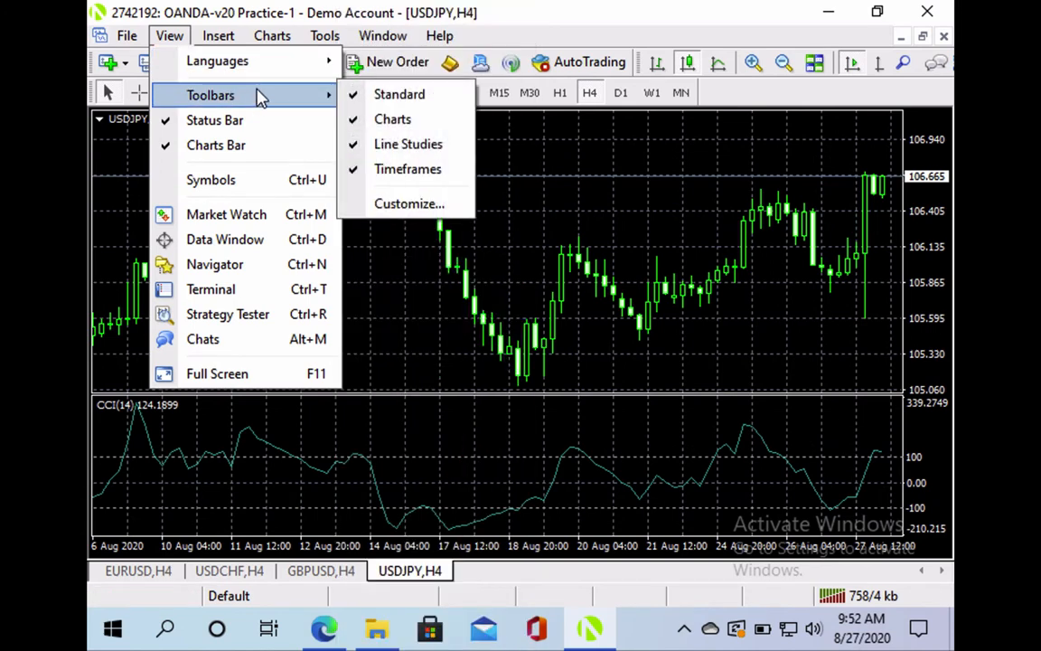
pyautogui.click(374, 171)
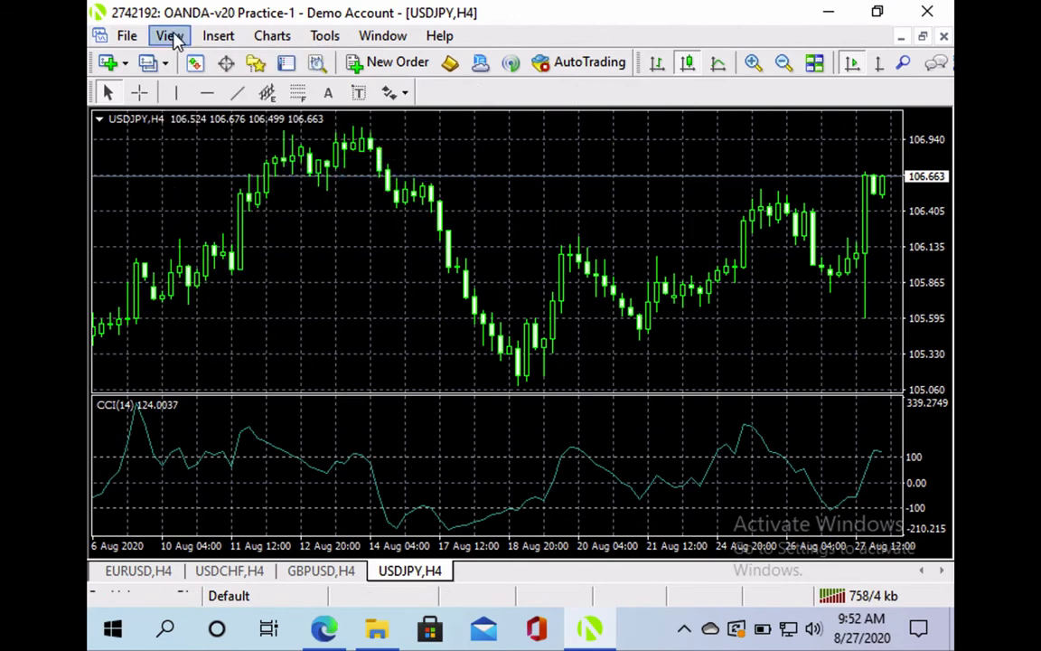
pyautogui.click(171, 37)
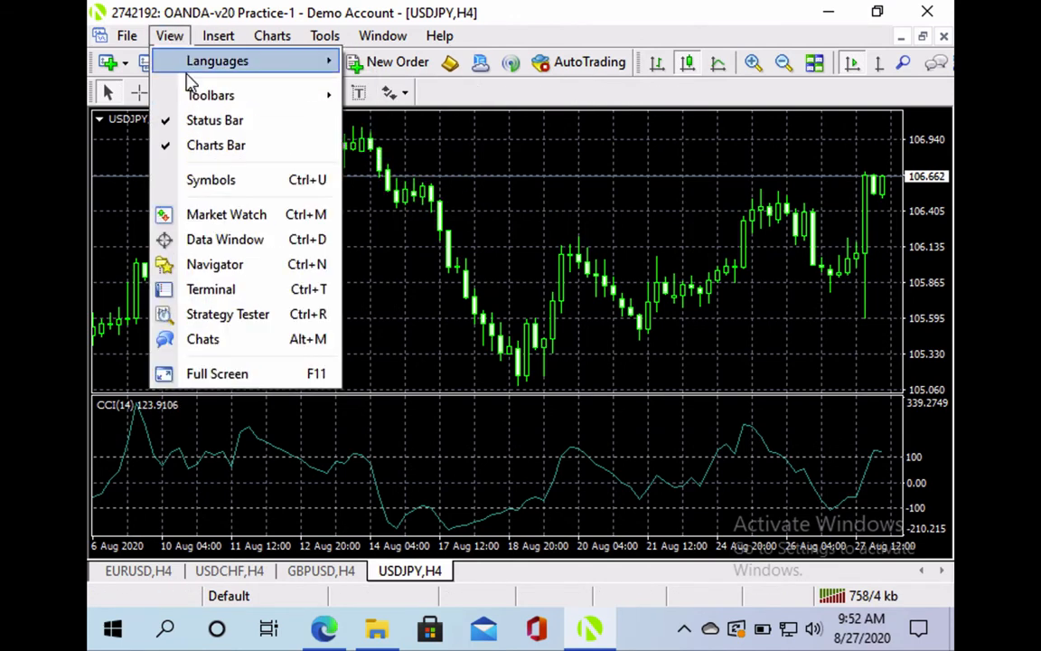
pyautogui.moveTo(288, 98)
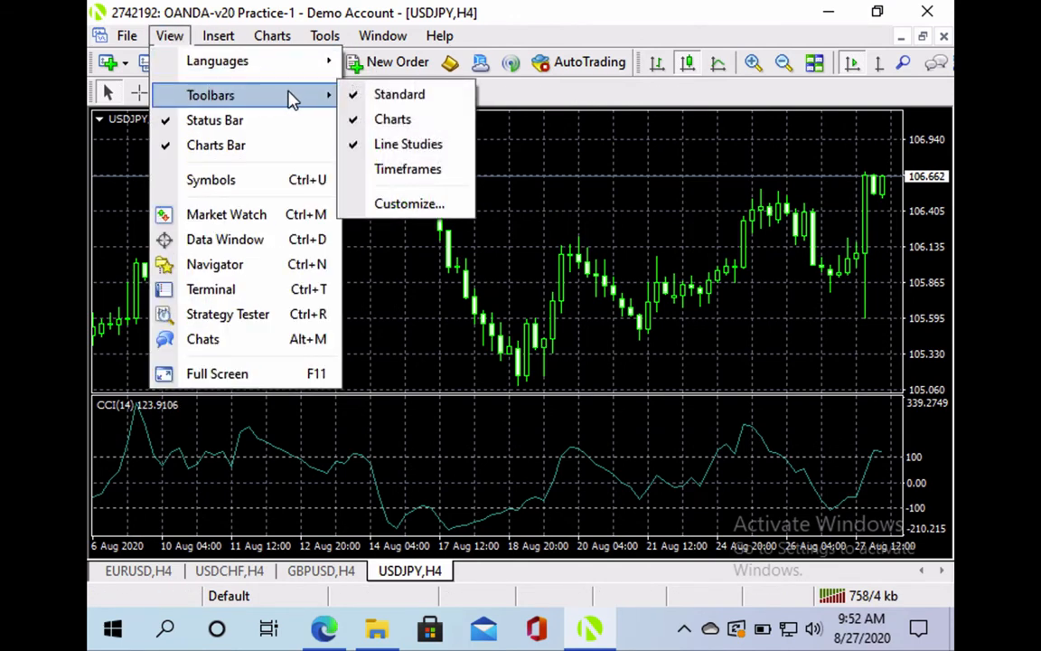
pyautogui.click(409, 172)
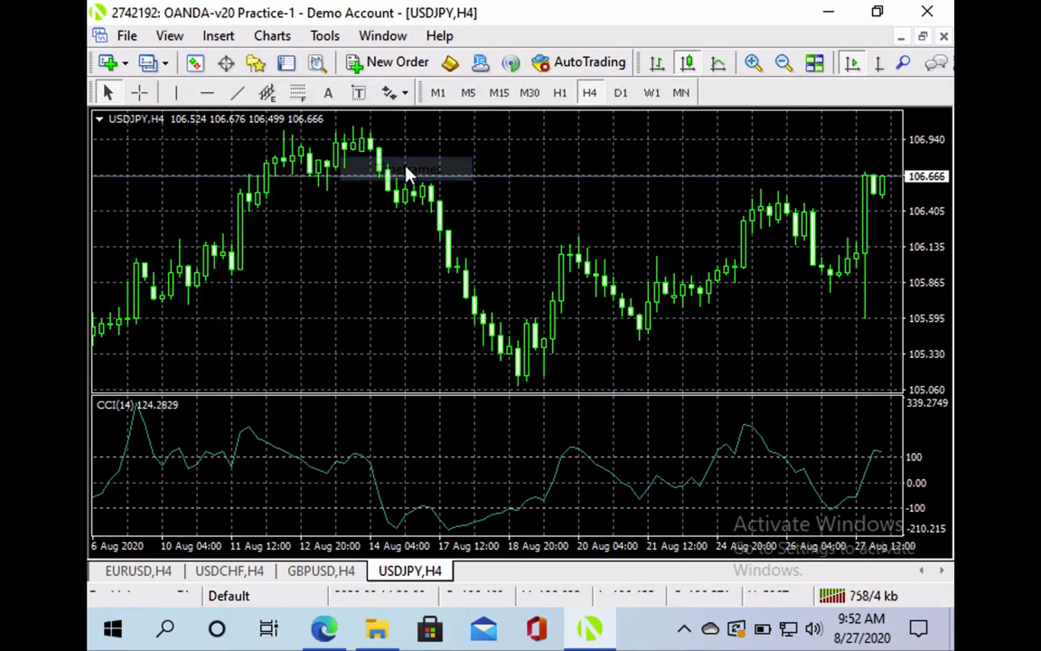
pyautogui.click(160, 40)
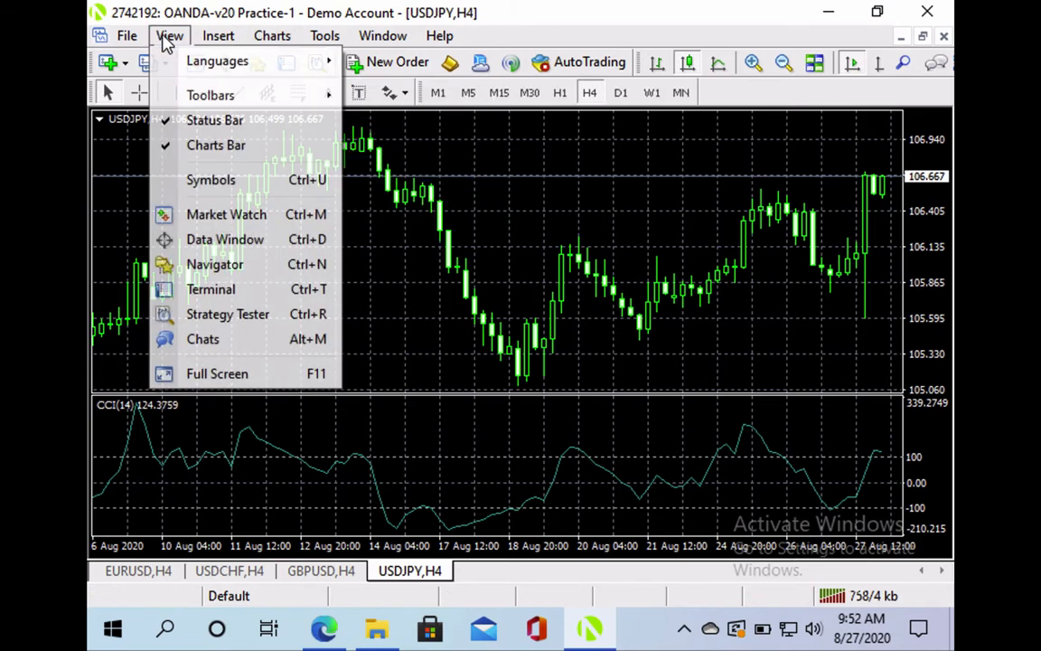
pyautogui.click(206, 123)
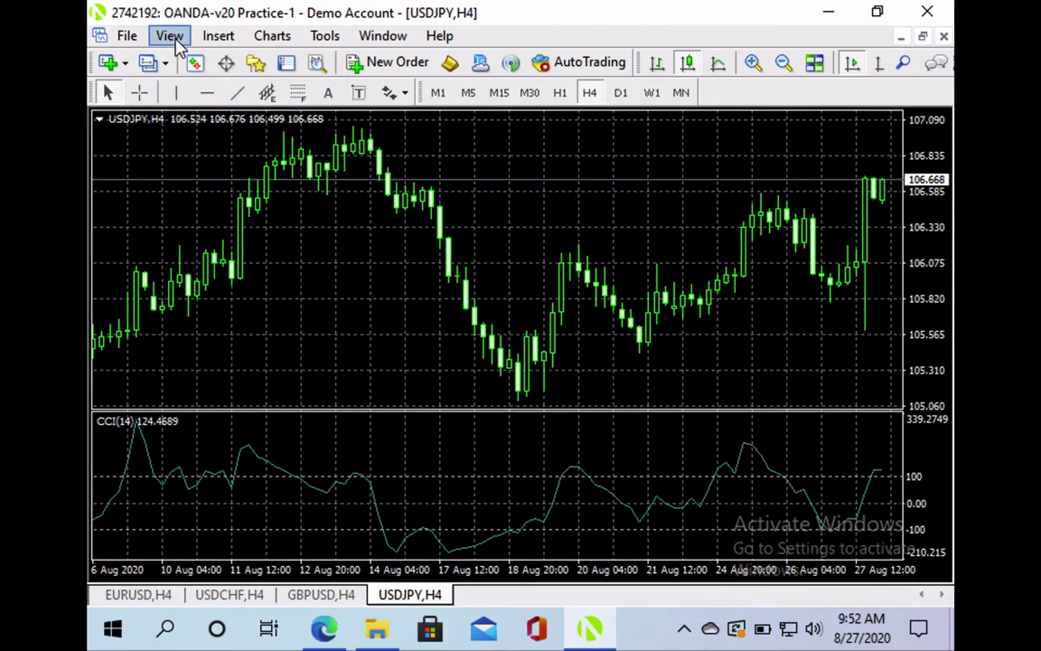
pyautogui.click(172, 39)
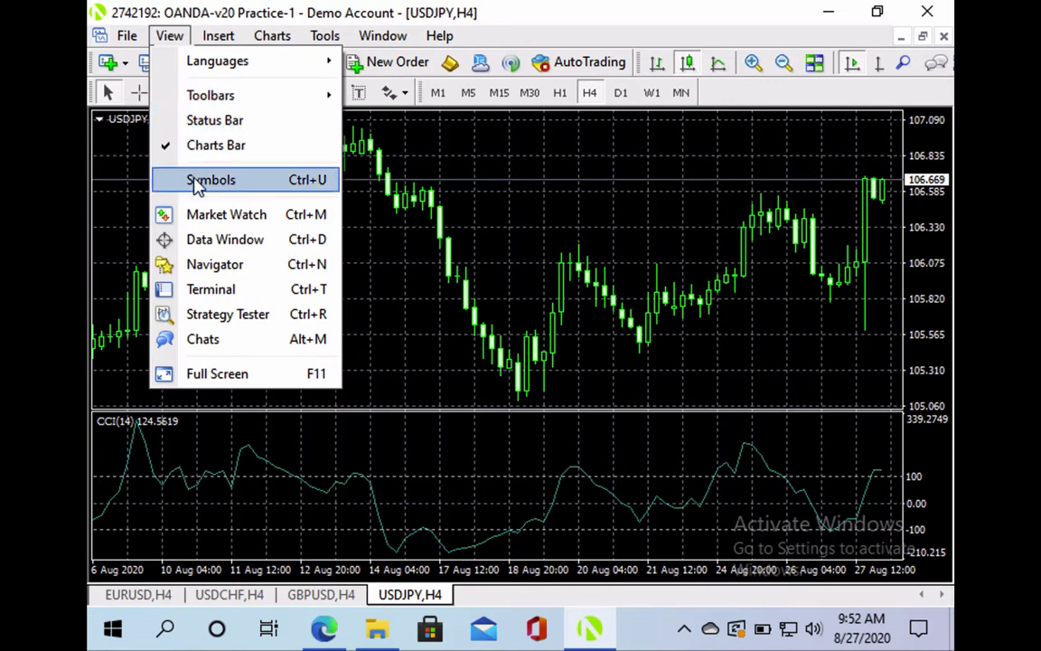
pyautogui.click(206, 123)
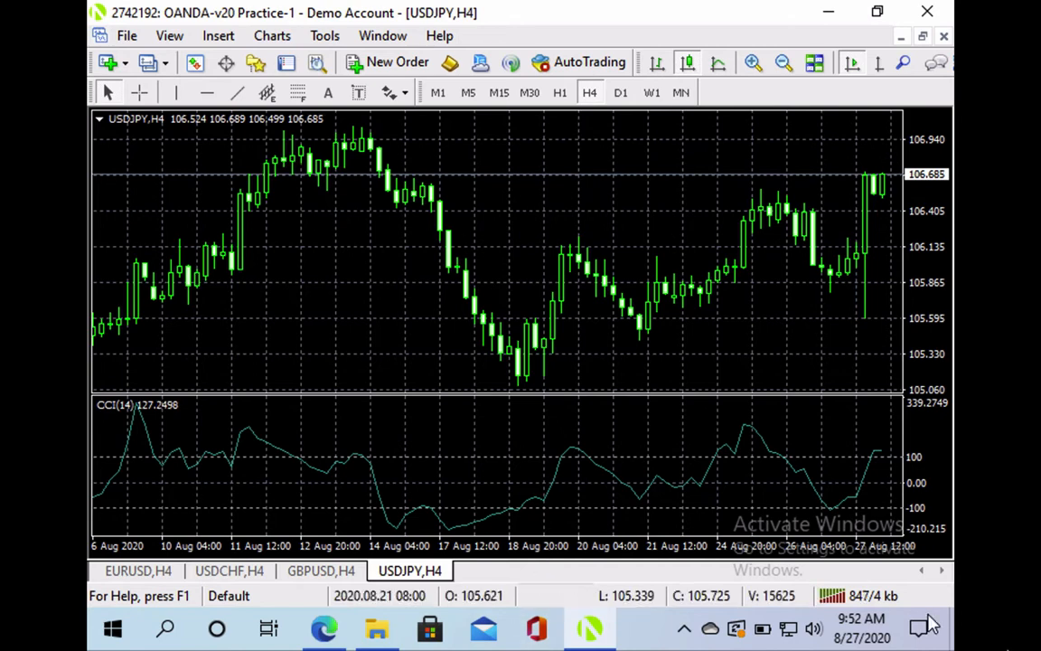
pyautogui.click(173, 39)
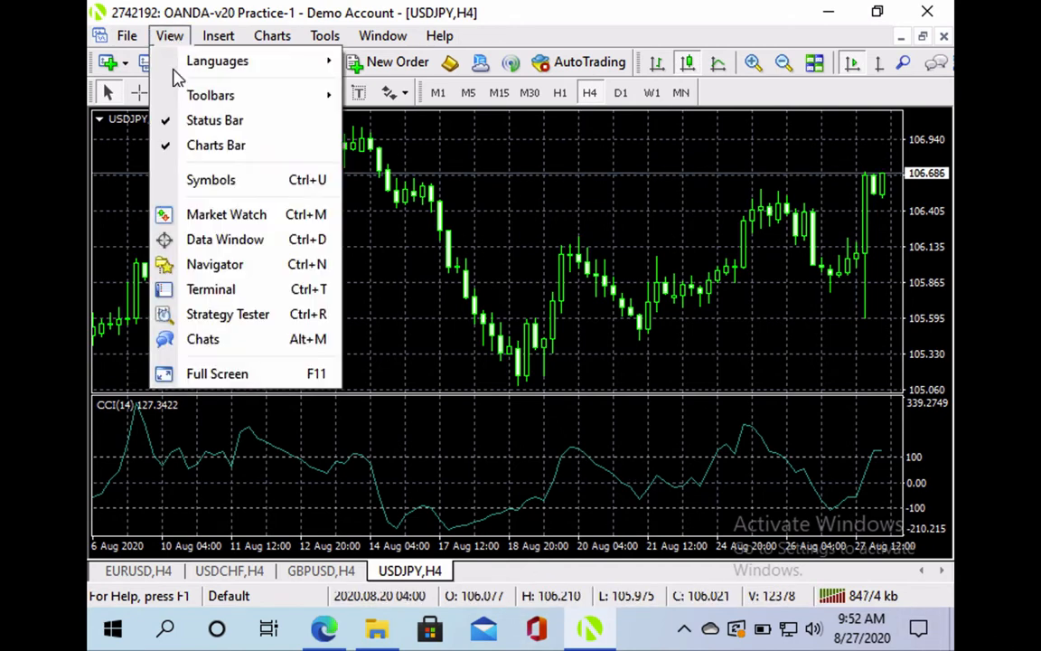
pyautogui.click(214, 120)
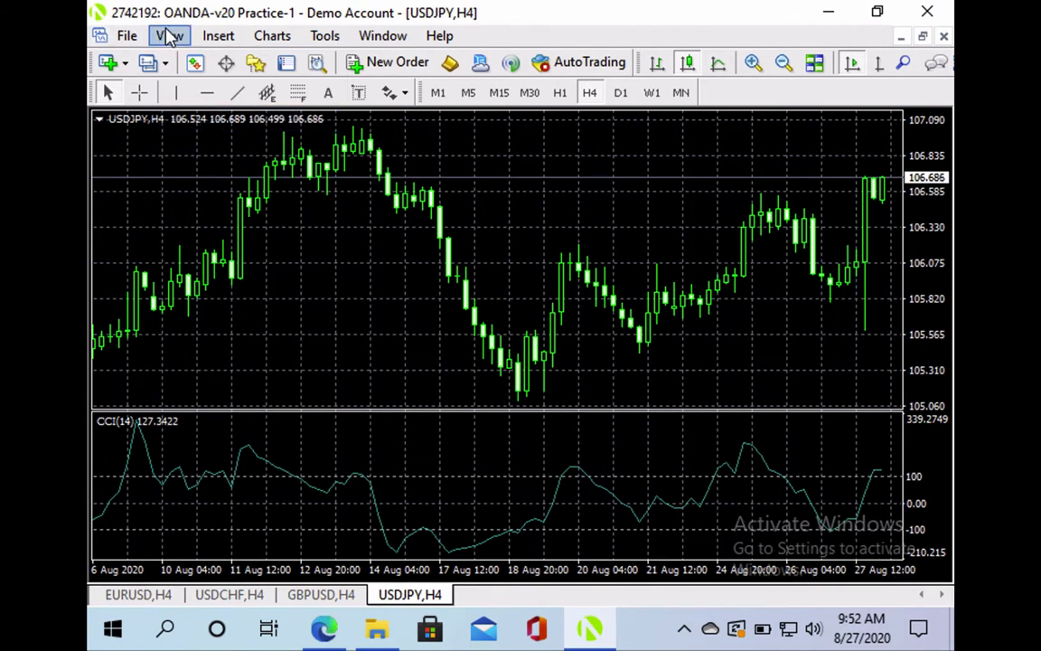
pyautogui.click(169, 36)
pyautogui.click(193, 121)
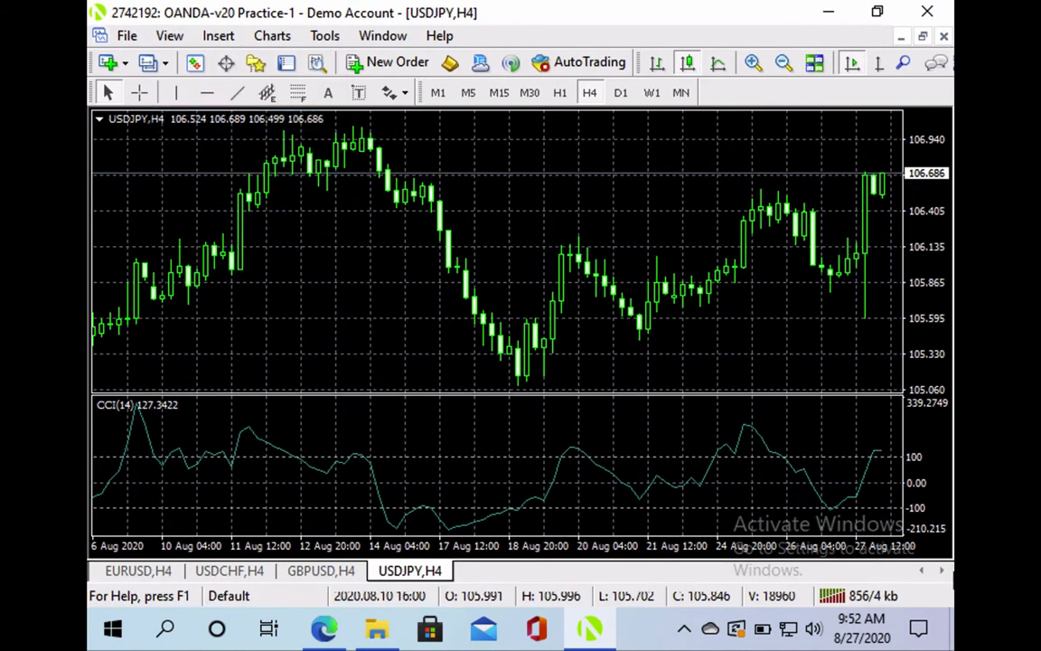
pyautogui.click(836, 597)
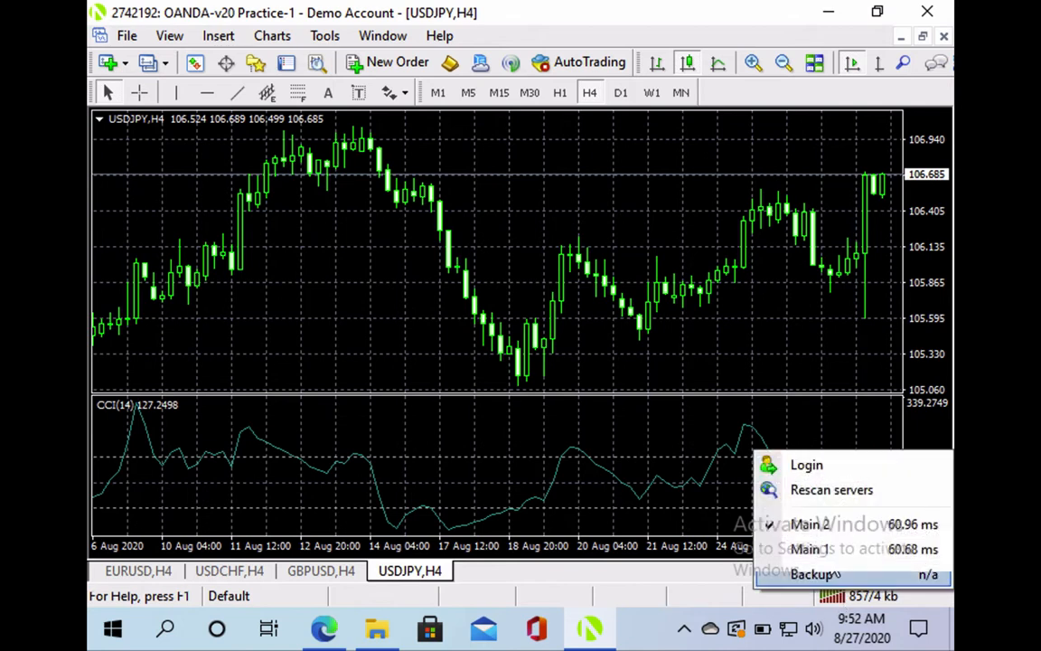
pyautogui.click(843, 492)
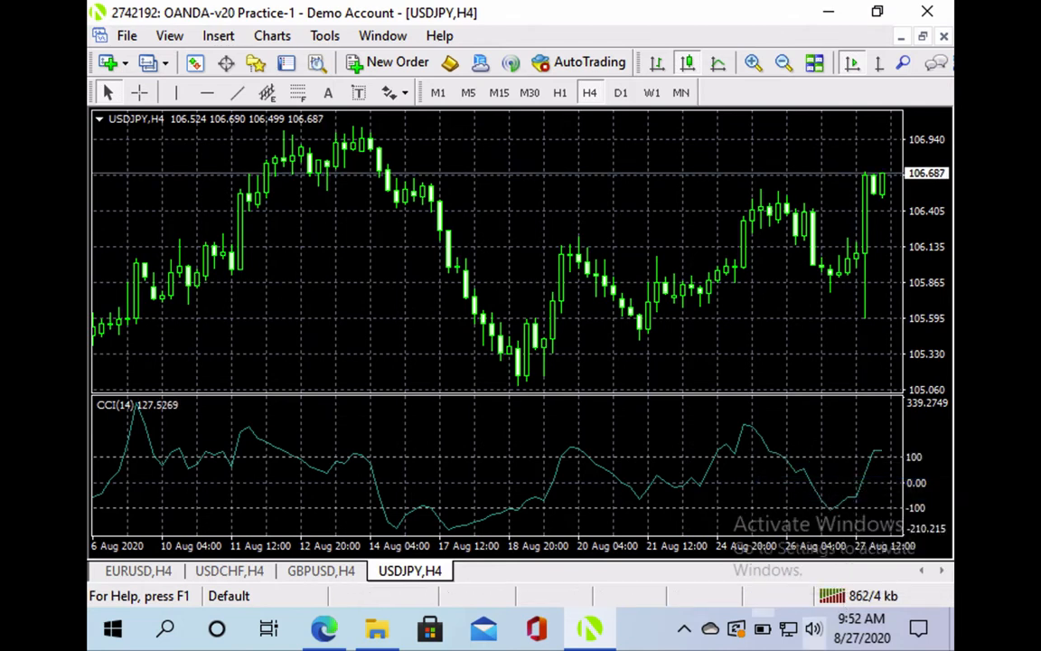
pyautogui.click(129, 37)
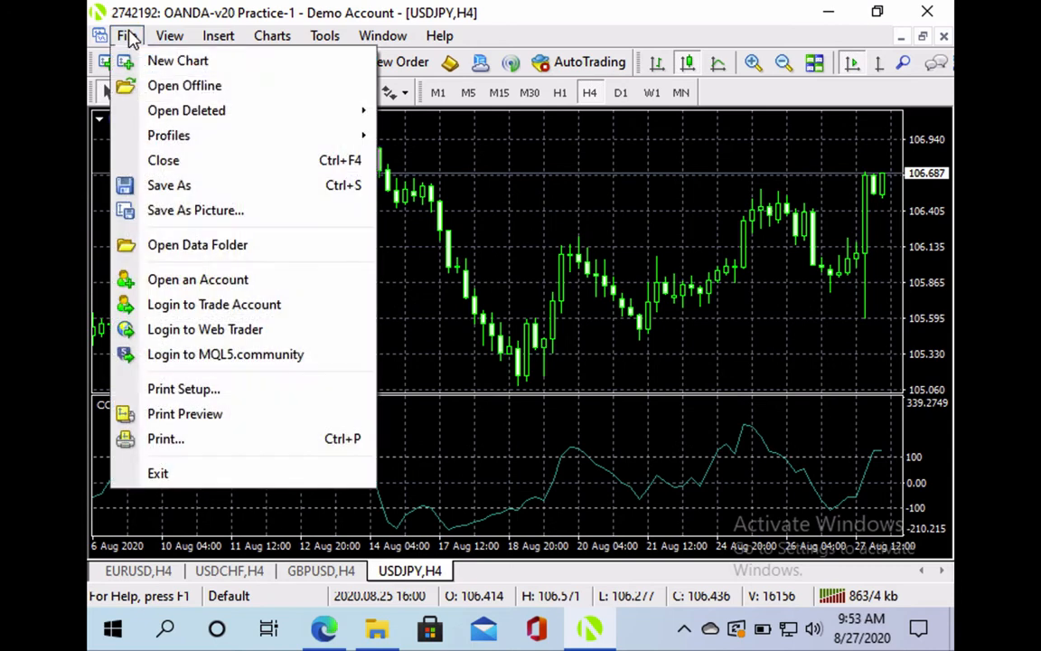
# Log in to the saved practice account through File > Login to Trade Account
pyautogui.click(197, 307)
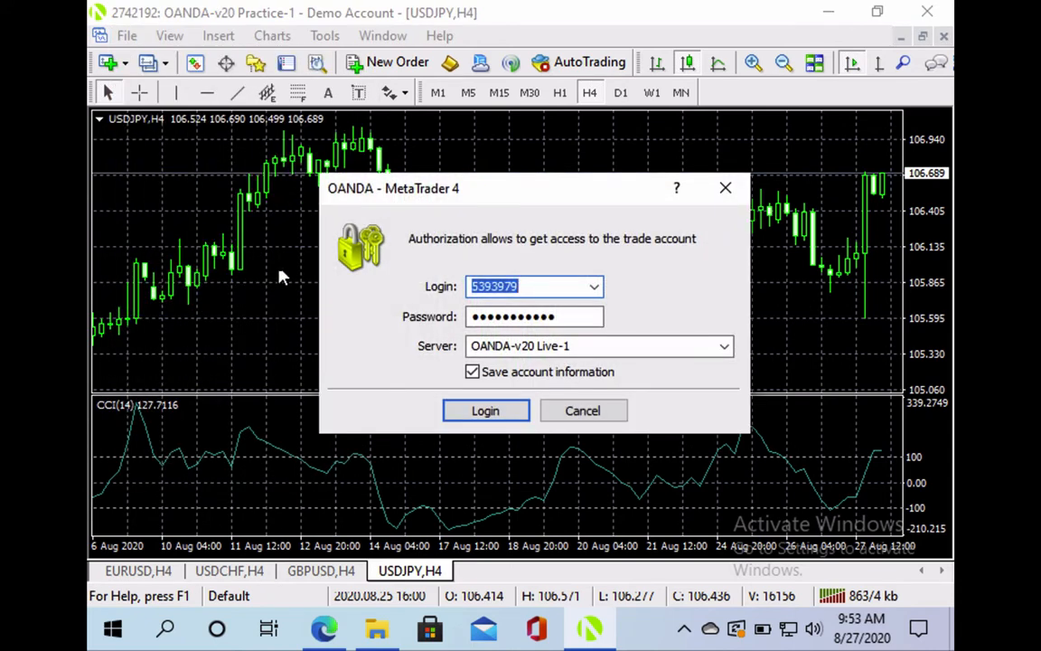
pyautogui.click(594, 288)
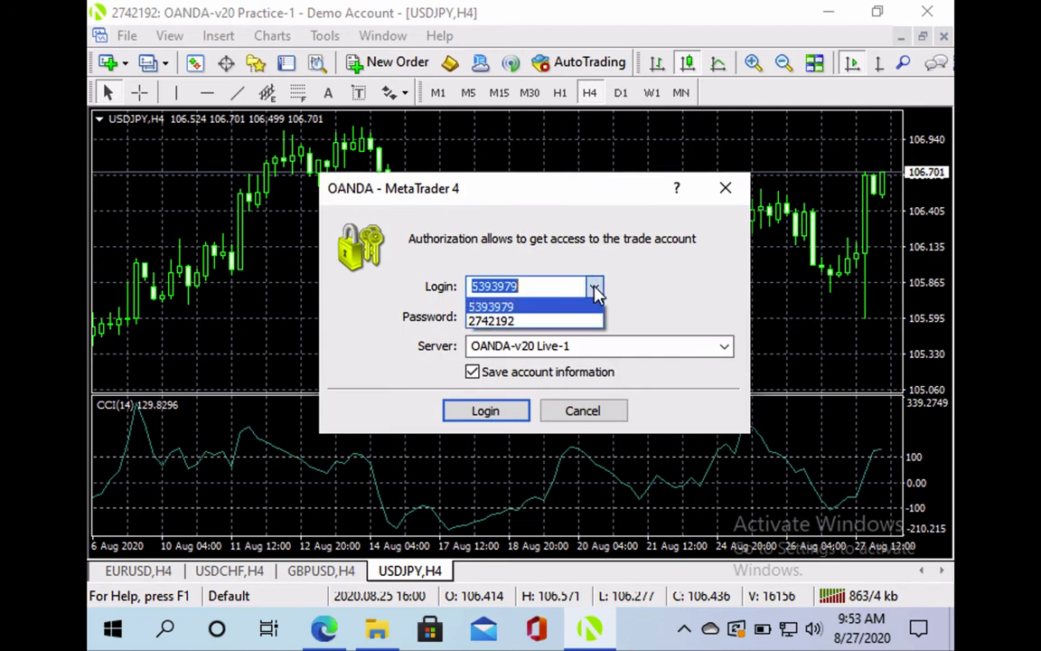
pyautogui.click(546, 320)
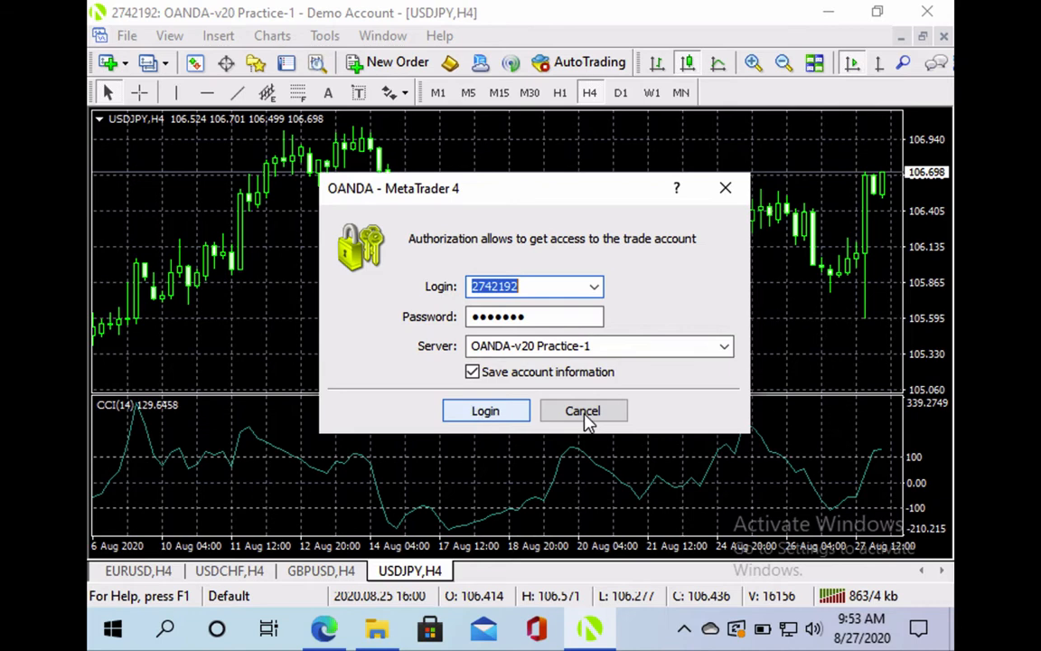
pyautogui.click(489, 411)
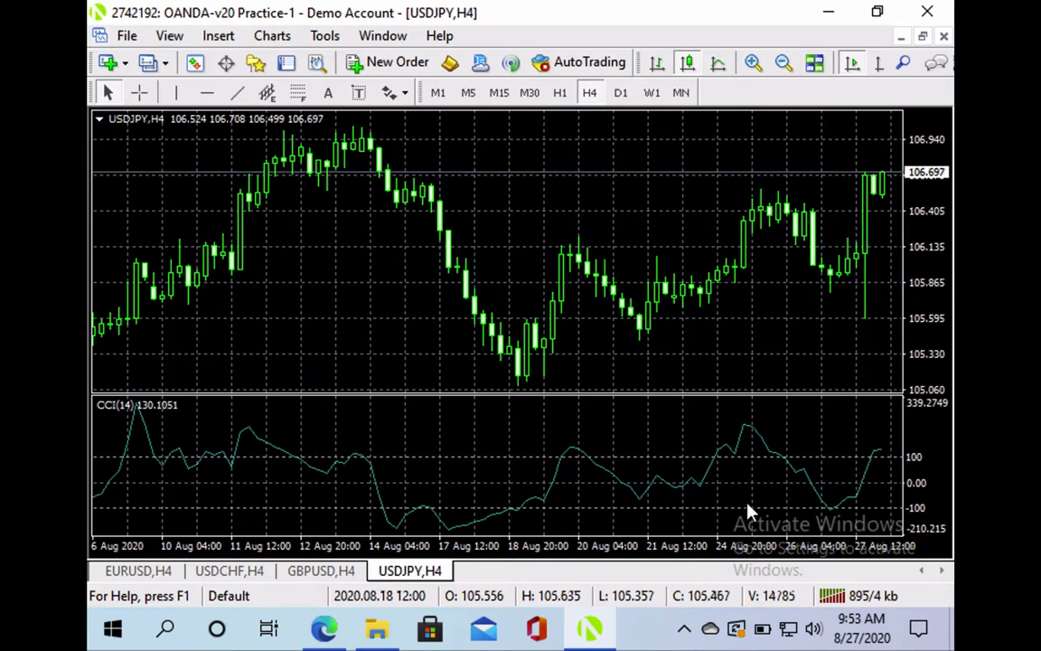
# Review the status-bar server connection options, staying connected via the Main 2 server
pyautogui.click(831, 595)
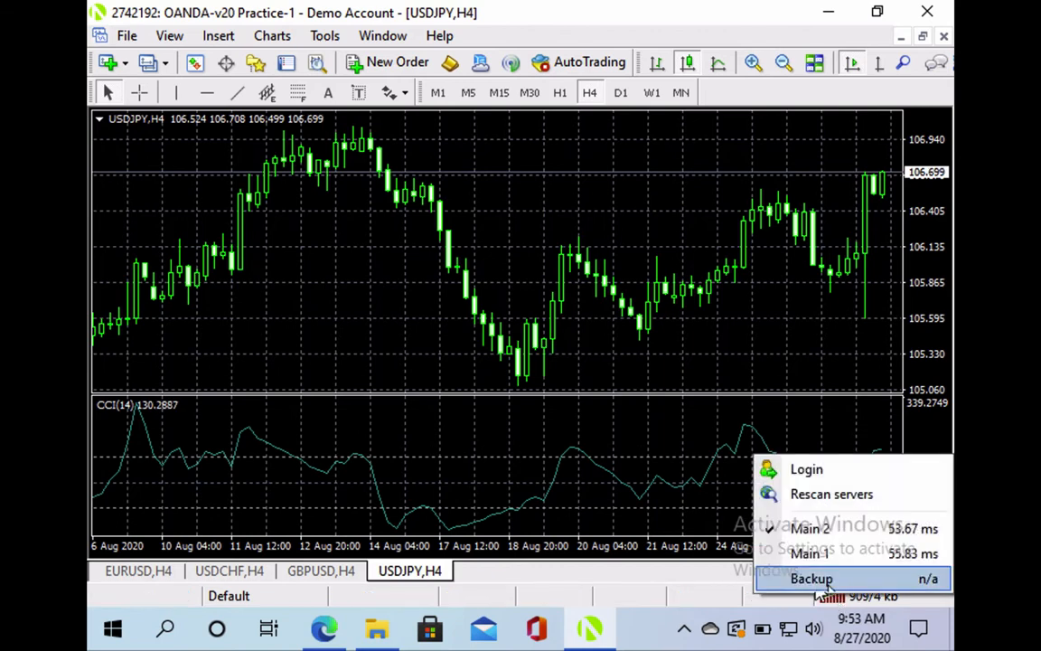
pyautogui.click(763, 370)
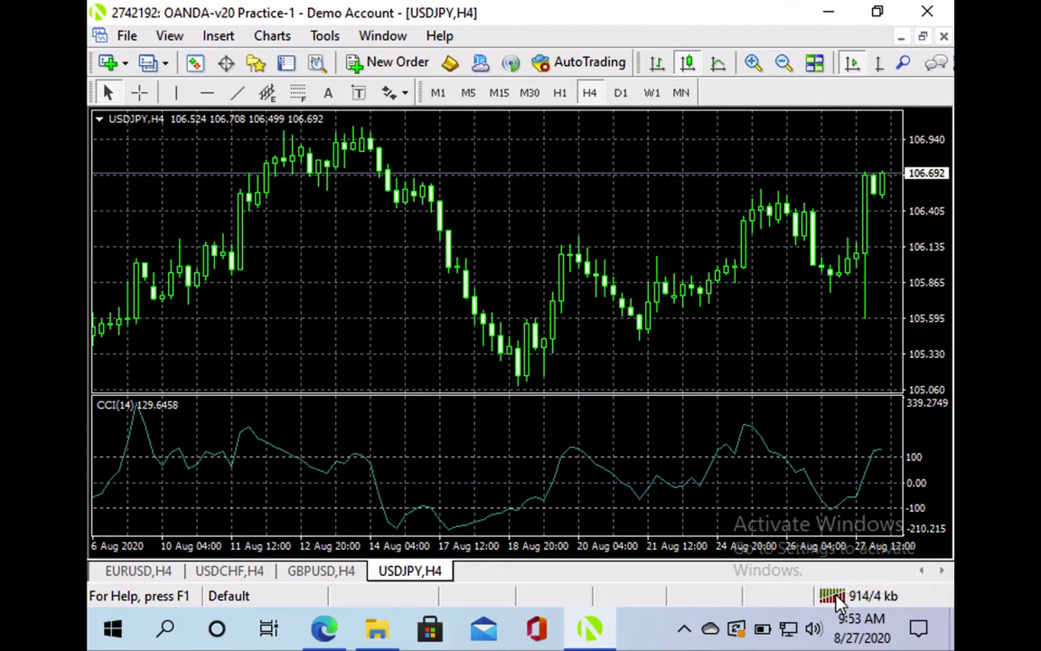
pyautogui.click(830, 596)
pyautogui.click(669, 432)
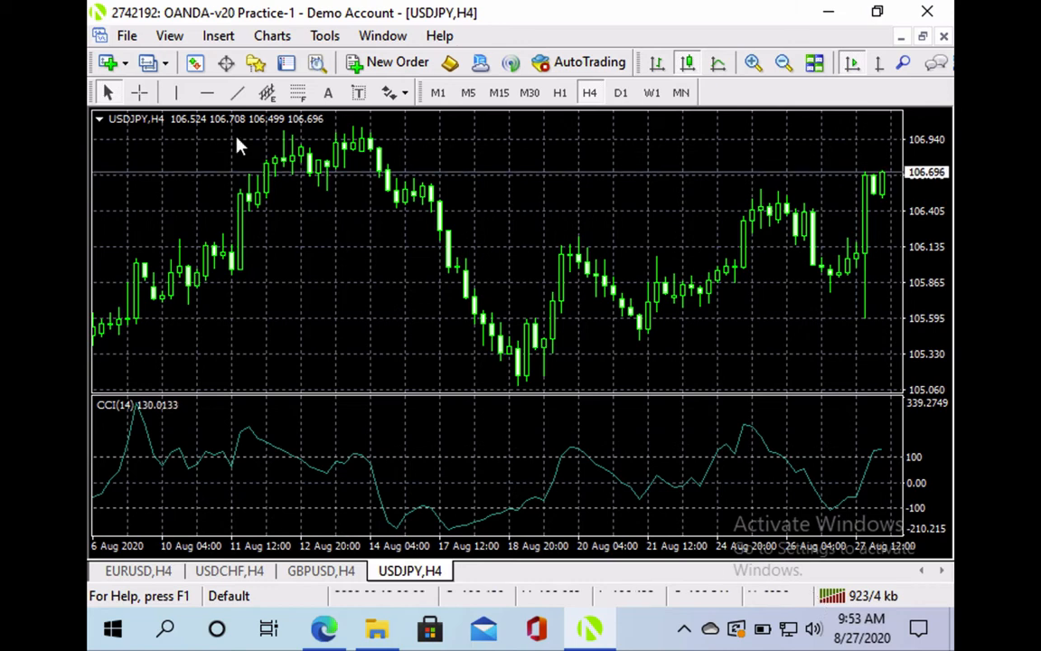
pyautogui.click(169, 38)
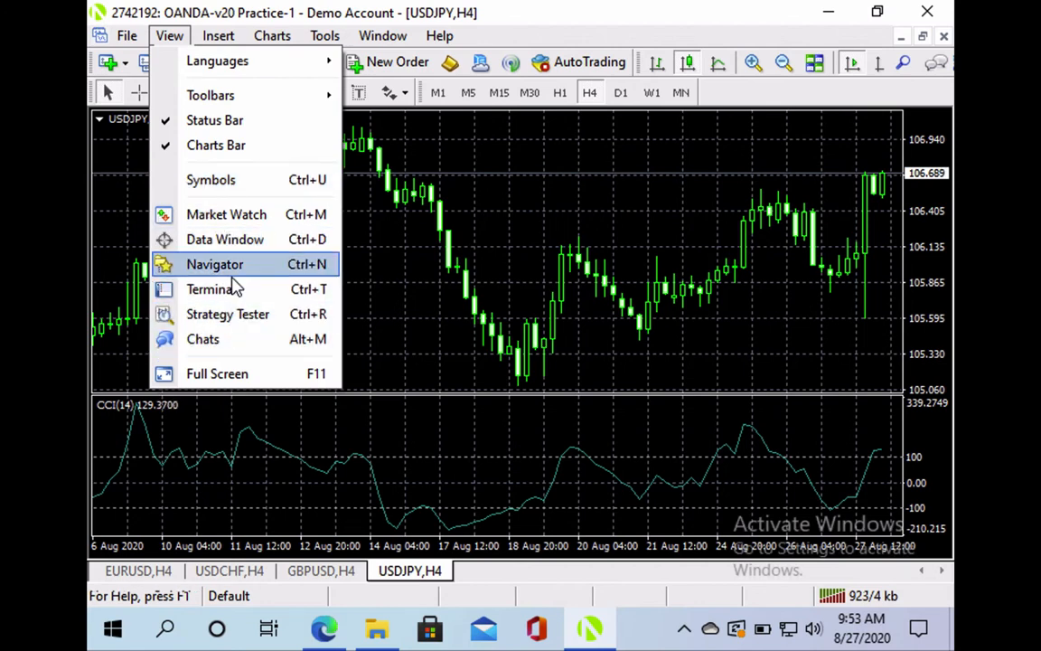
# Browse the View and Insert menus, reaching the Charts > Template submenu
pyautogui.moveTo(218, 38)
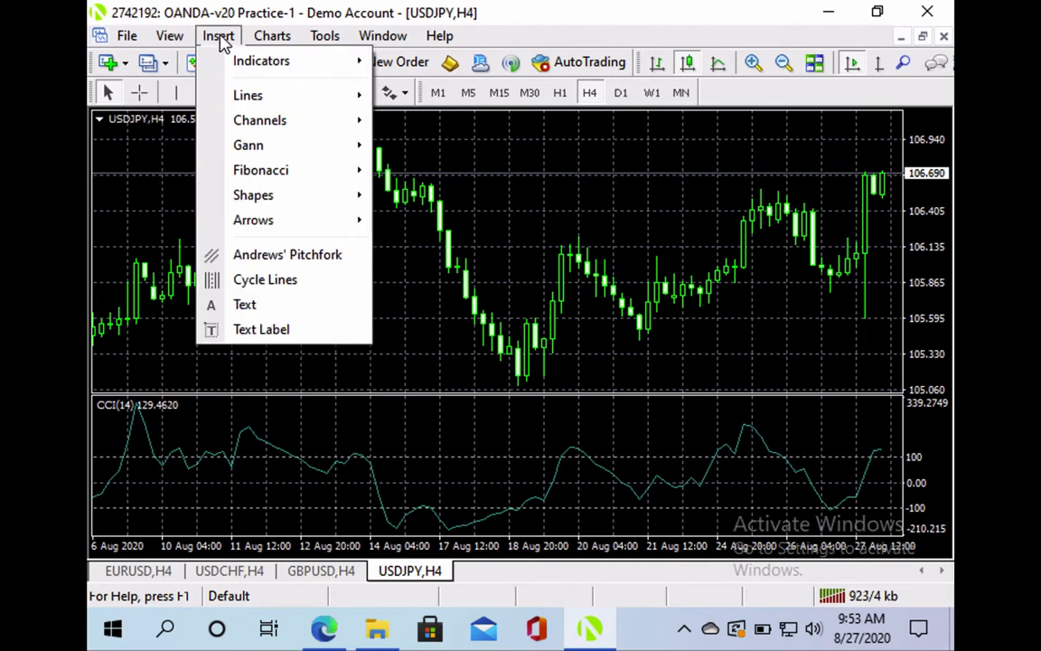
pyautogui.moveTo(229, 64)
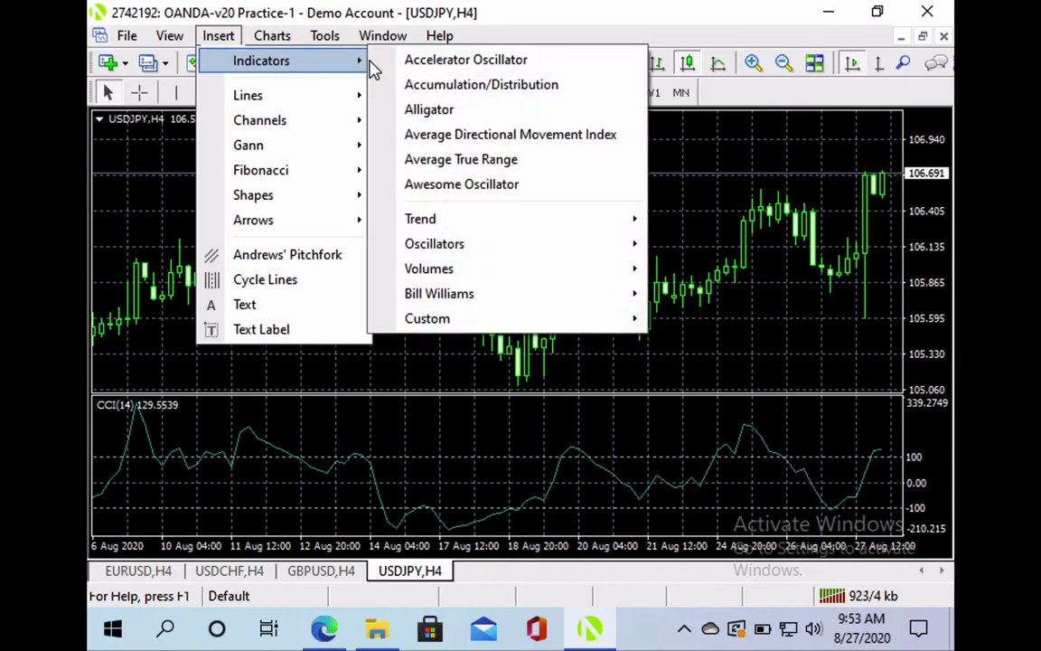
pyautogui.moveTo(319, 198)
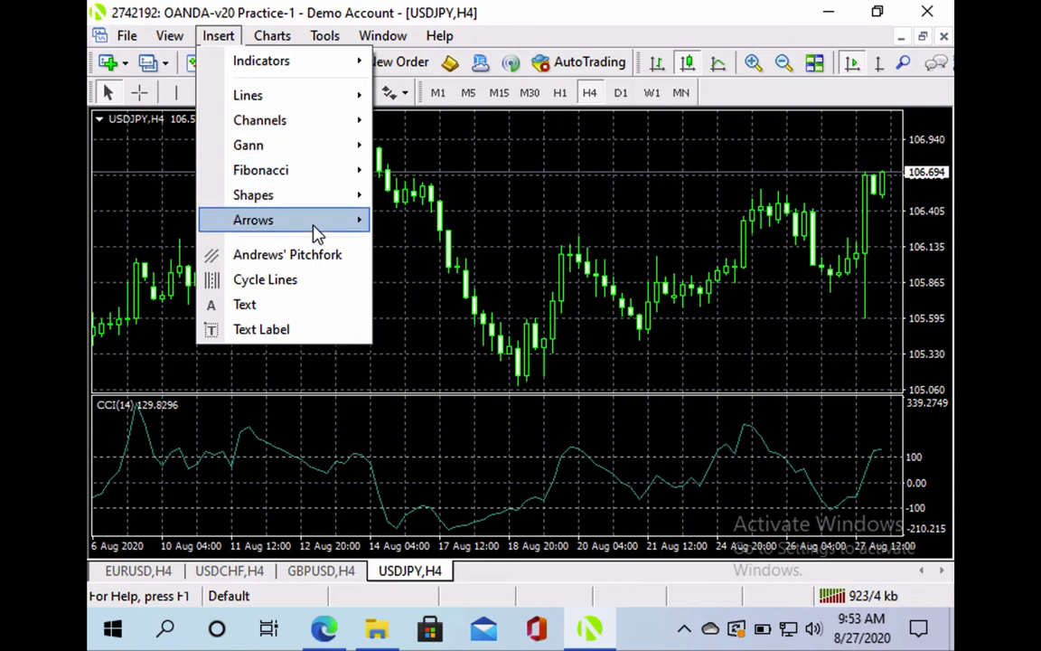
pyautogui.moveTo(317, 233)
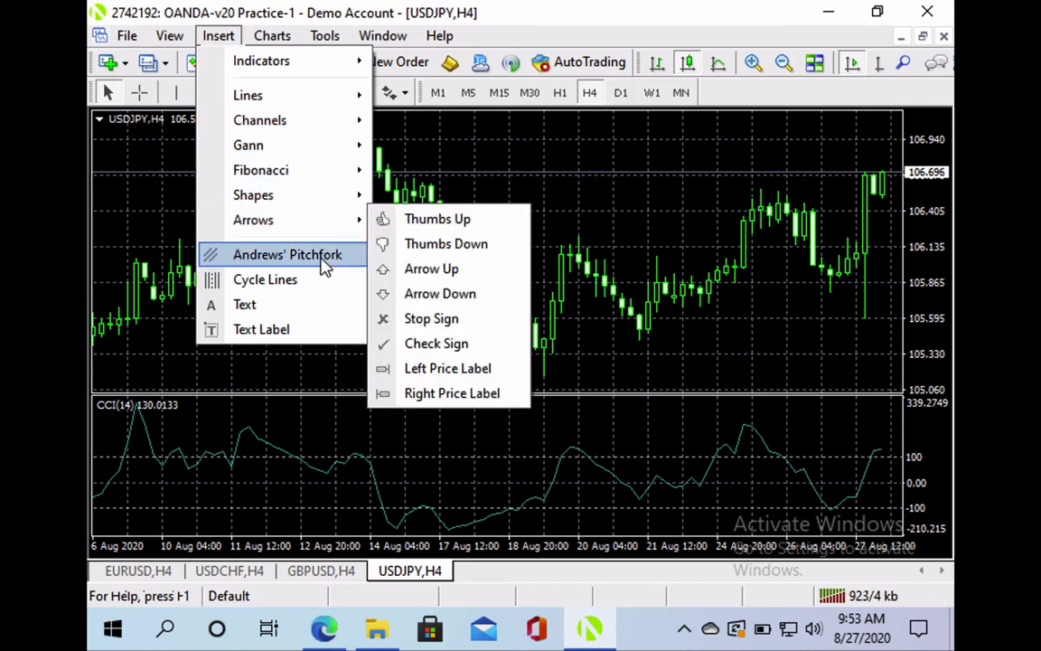
pyautogui.moveTo(264, 44)
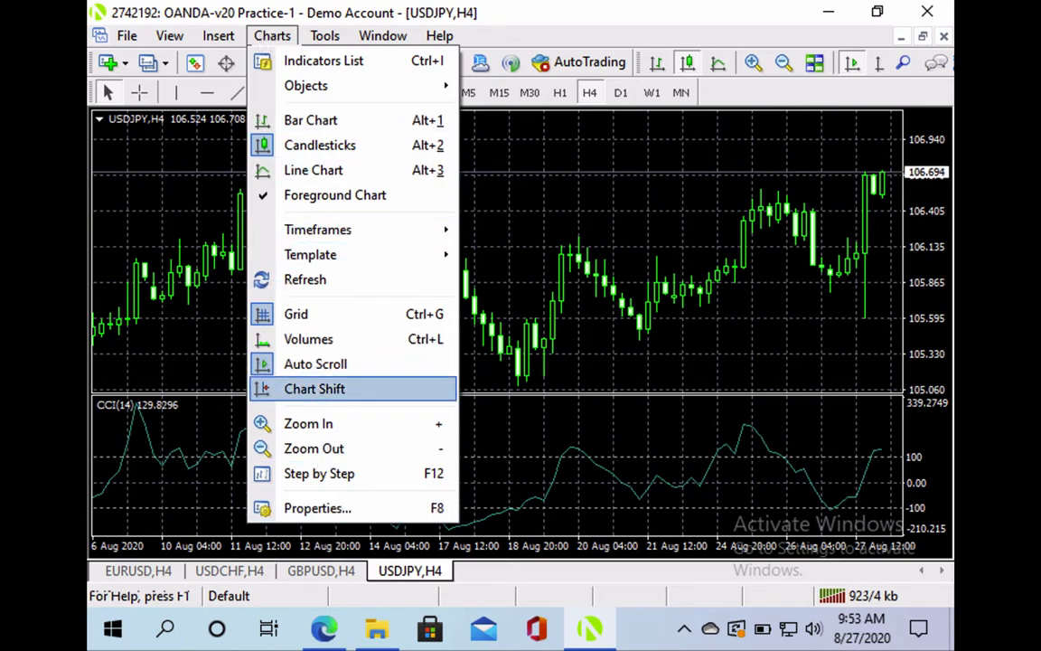
pyautogui.moveTo(310, 254)
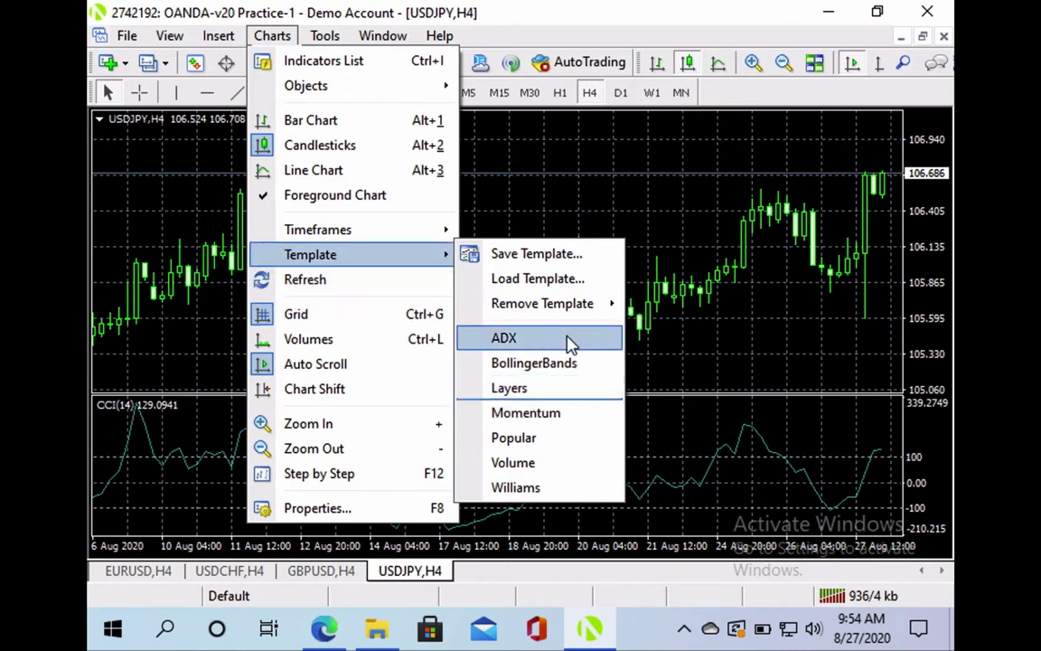
# Apply the Layers template, then try the ADX template on the USDJPY chart
pyautogui.click(560, 397)
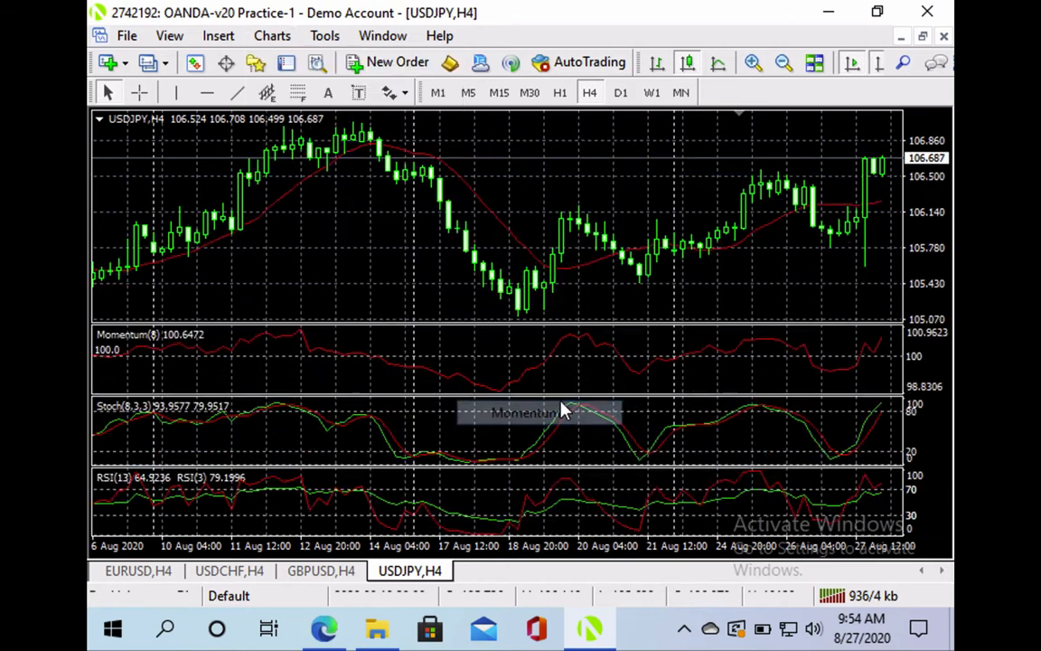
pyautogui.click(245, 58)
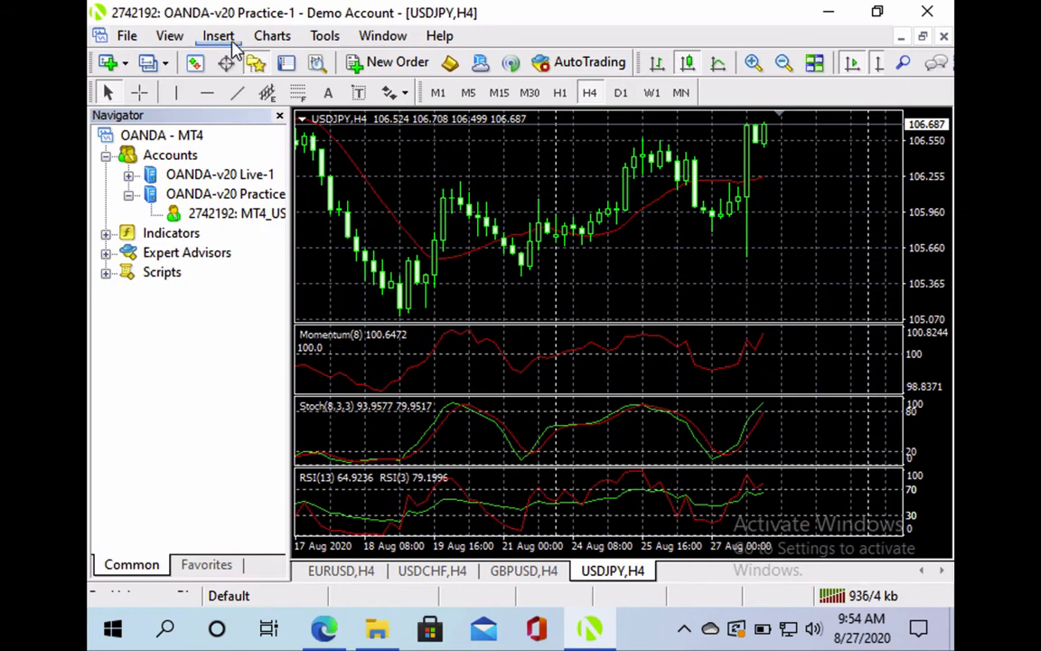
pyautogui.click(255, 62)
pyautogui.click(220, 36)
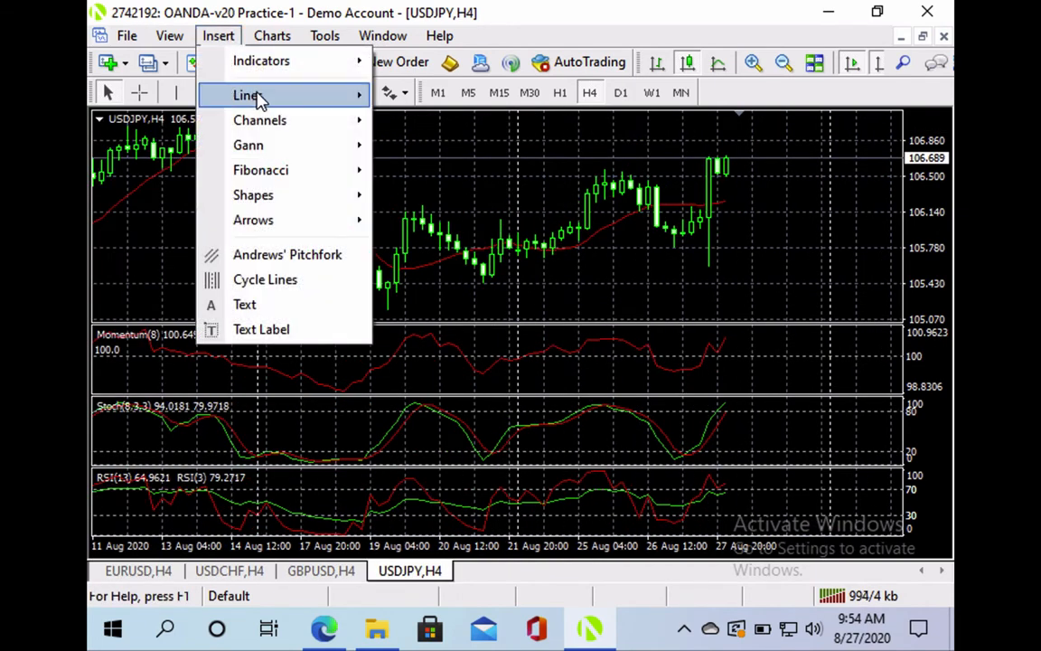
pyautogui.moveTo(272, 32)
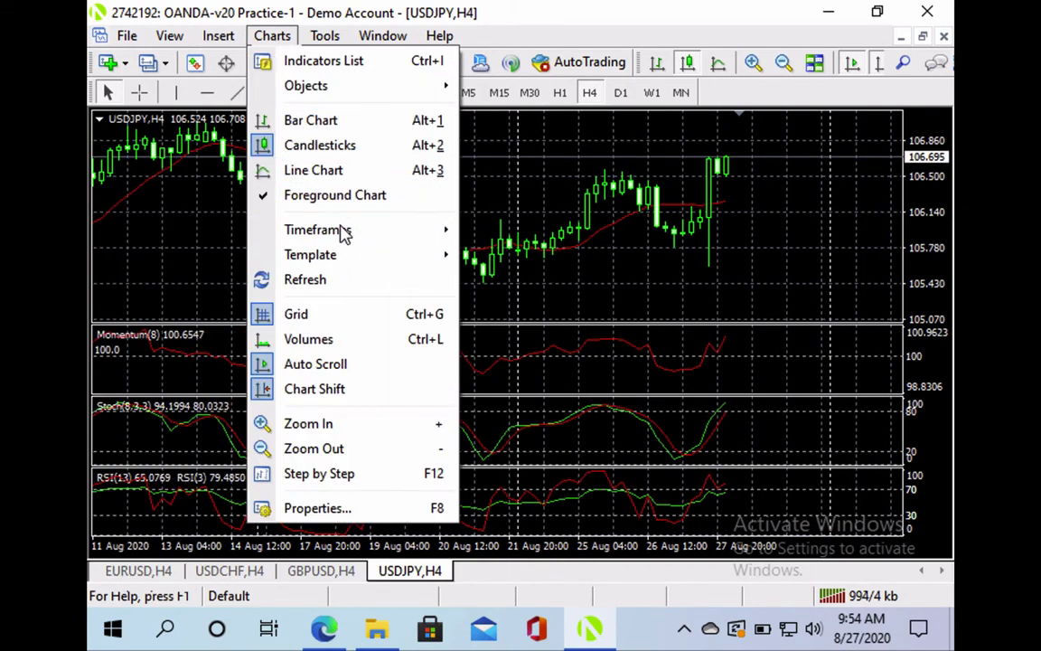
pyautogui.moveTo(365, 259)
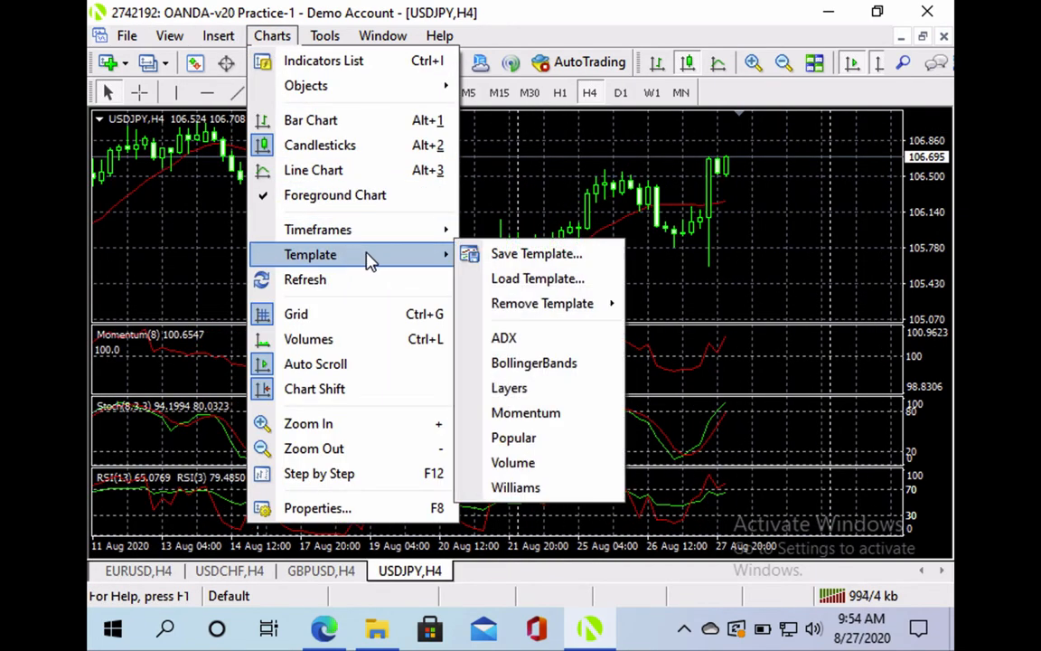
pyautogui.click(539, 347)
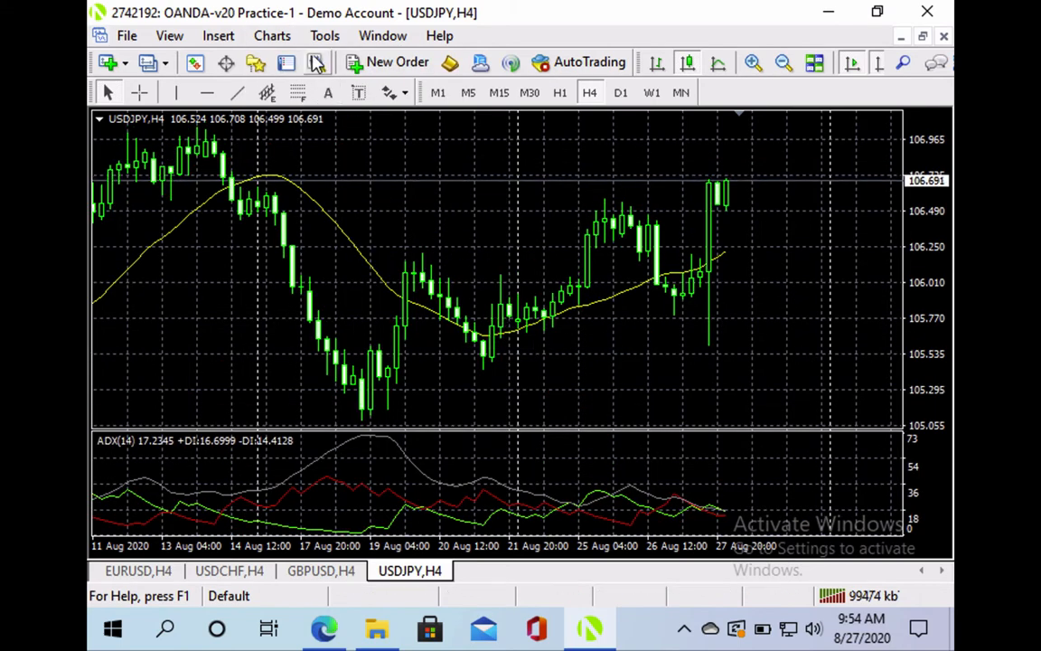
# Try the Volume template, then apply Popular for MACD, Stochastic and RSI subwindows
pyautogui.click(270, 40)
pyautogui.moveTo(348, 255)
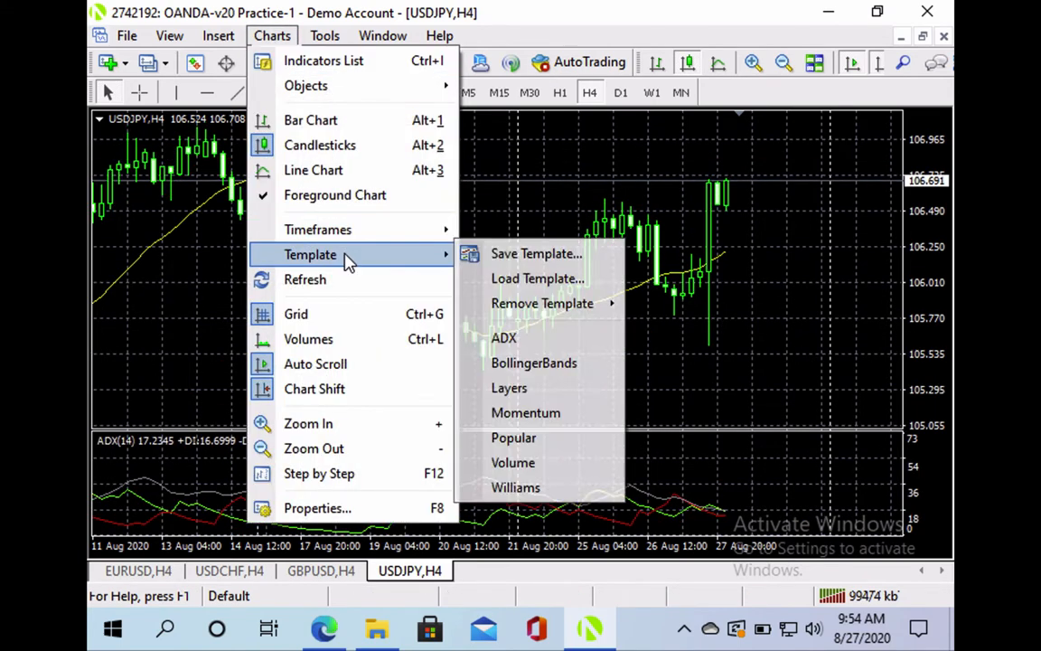
pyautogui.click(551, 464)
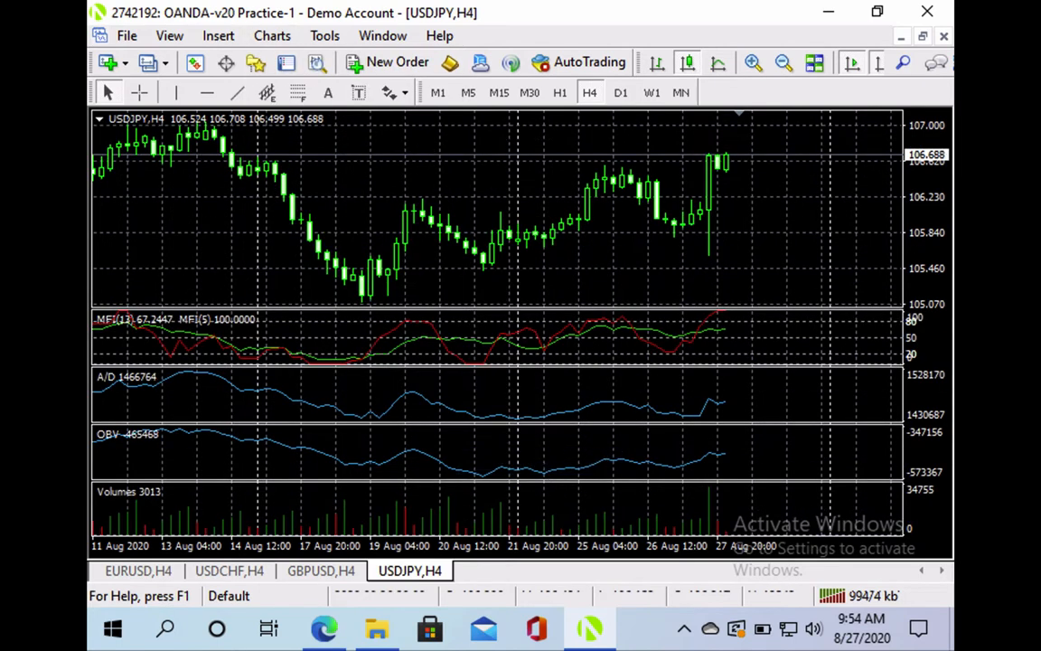
pyautogui.click(224, 38)
pyautogui.moveTo(274, 36)
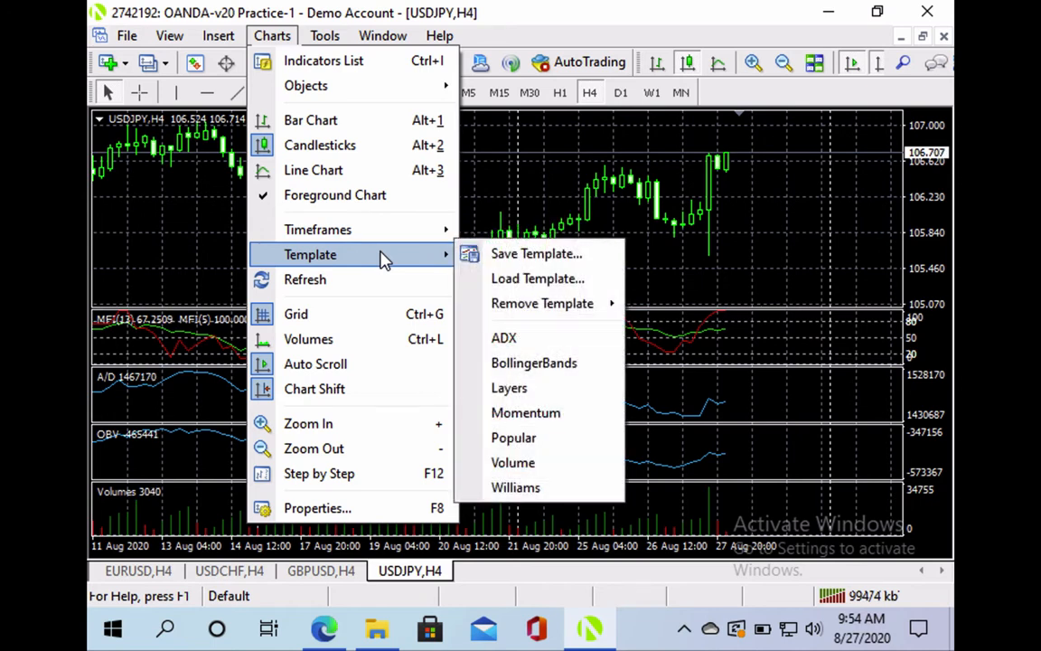
pyautogui.click(547, 438)
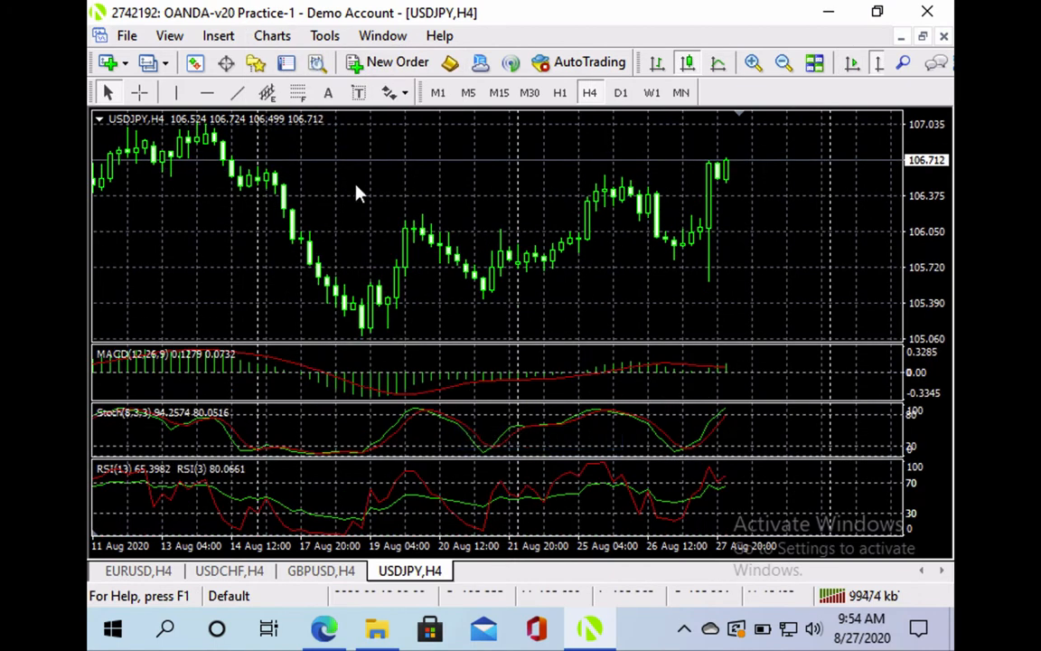
pyautogui.click(324, 38)
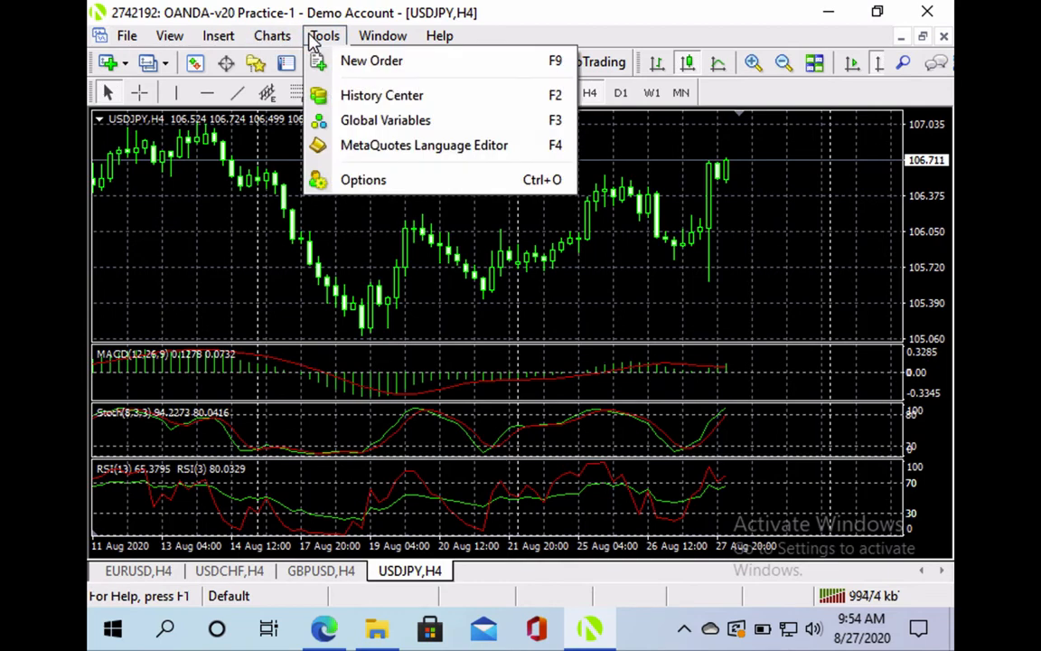
pyautogui.click(383, 181)
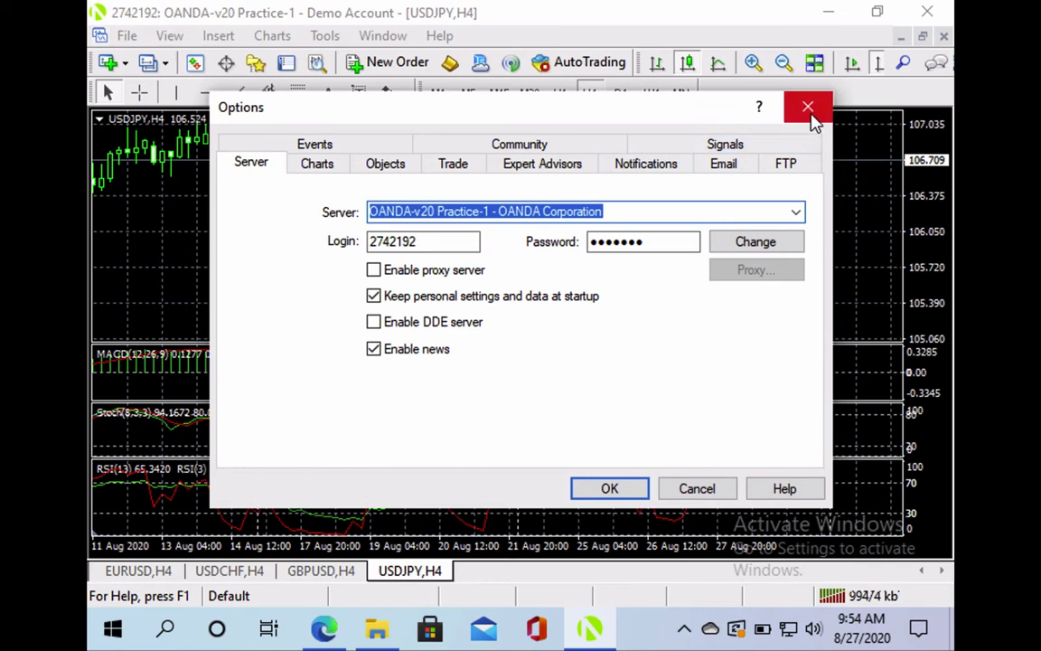
pyautogui.click(325, 166)
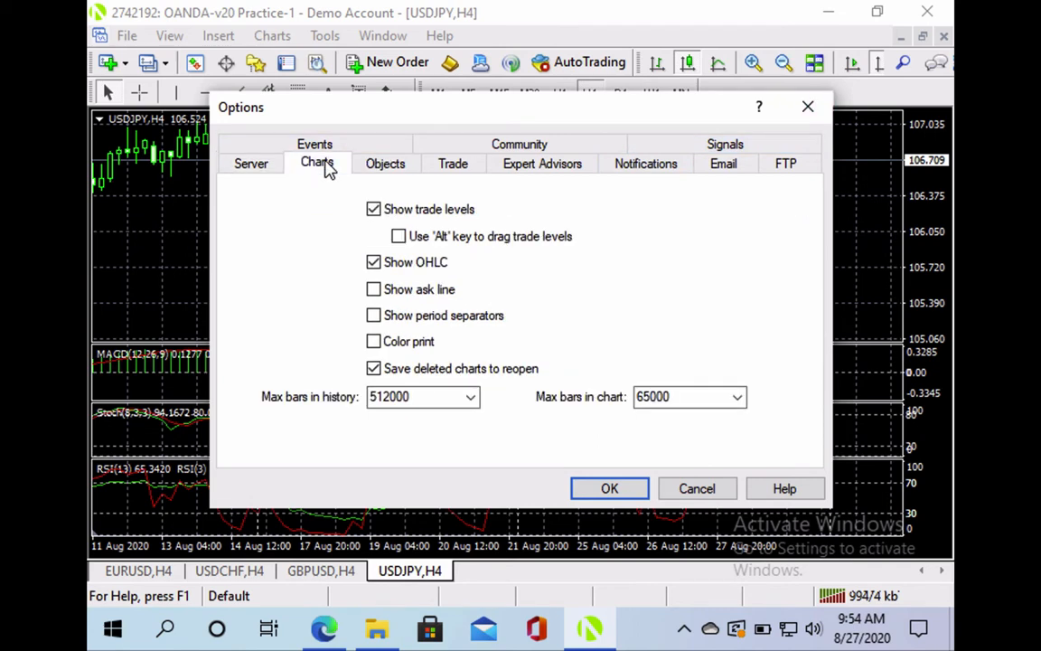
pyautogui.click(400, 169)
pyautogui.click(450, 165)
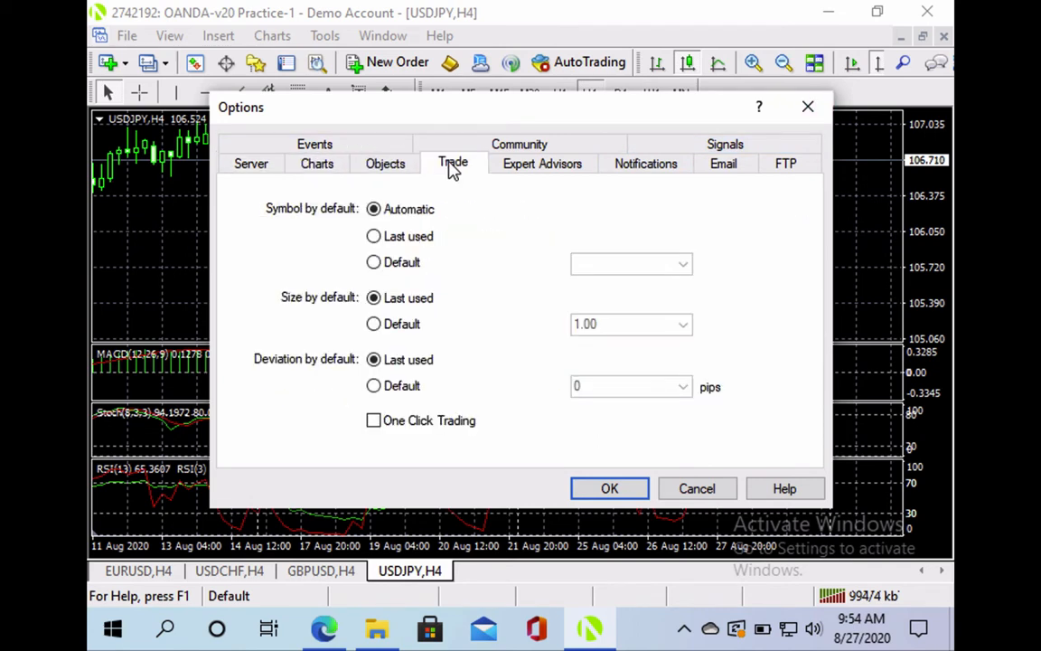
pyautogui.click(807, 108)
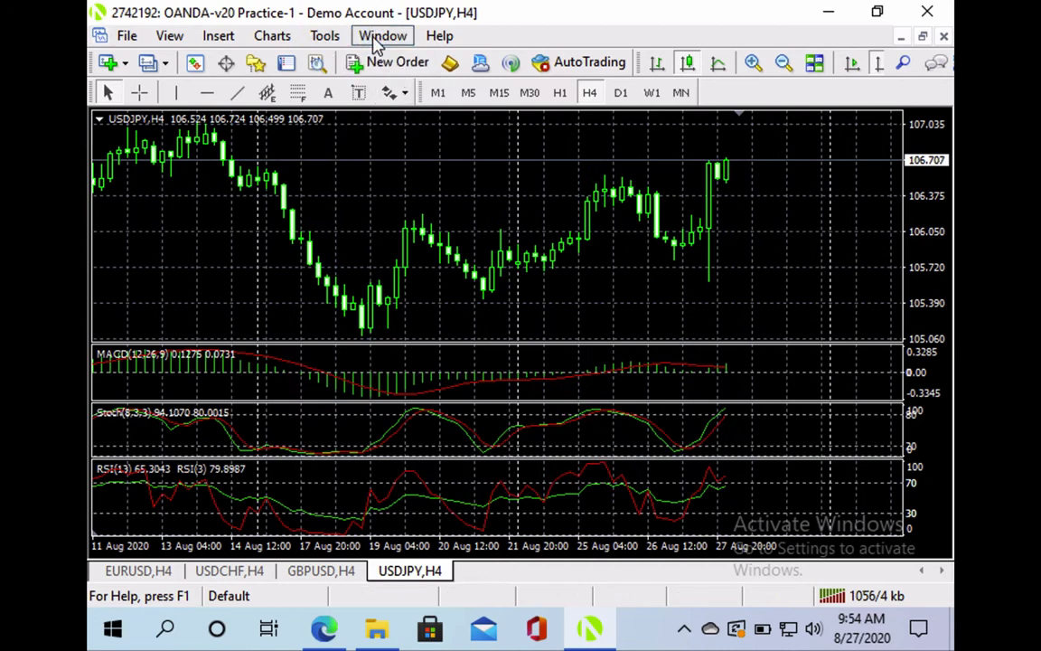
pyautogui.click(375, 36)
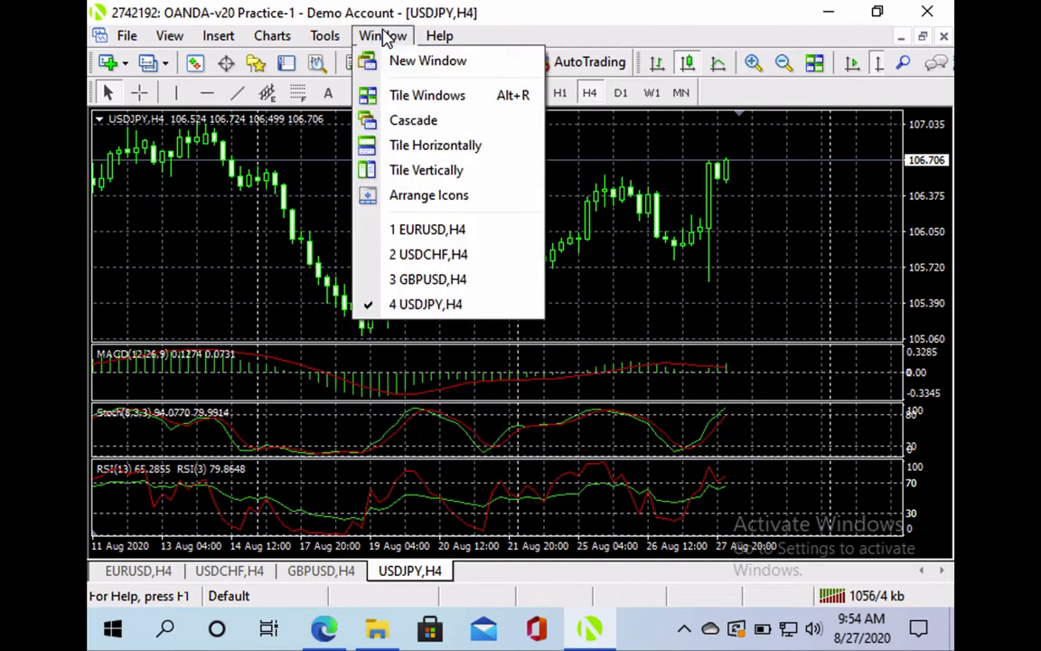
pyautogui.moveTo(441, 32)
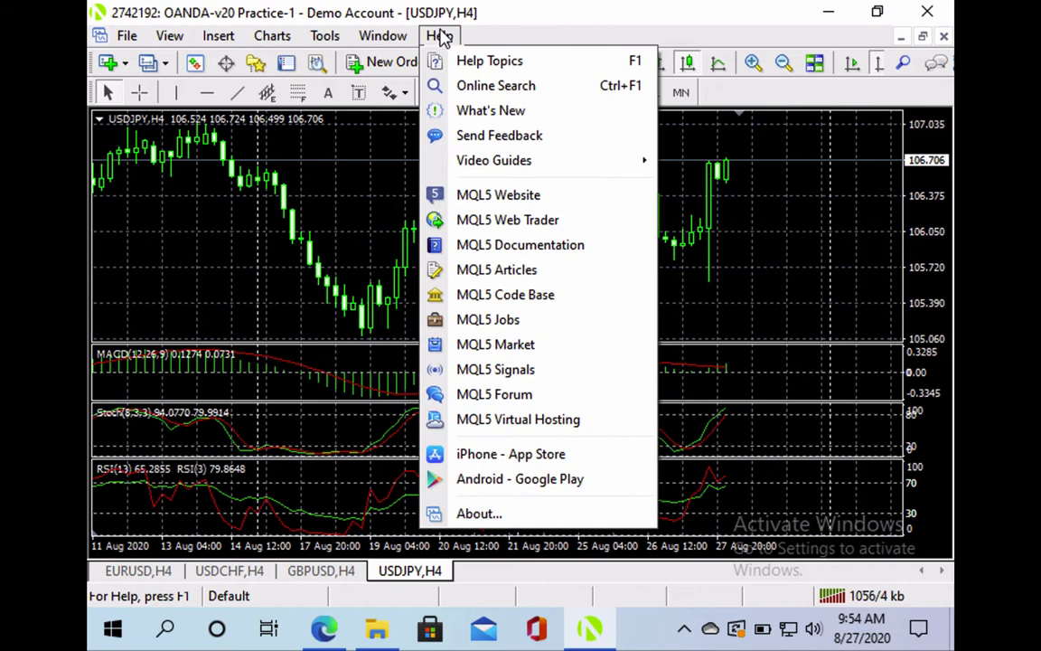
pyautogui.click(298, 143)
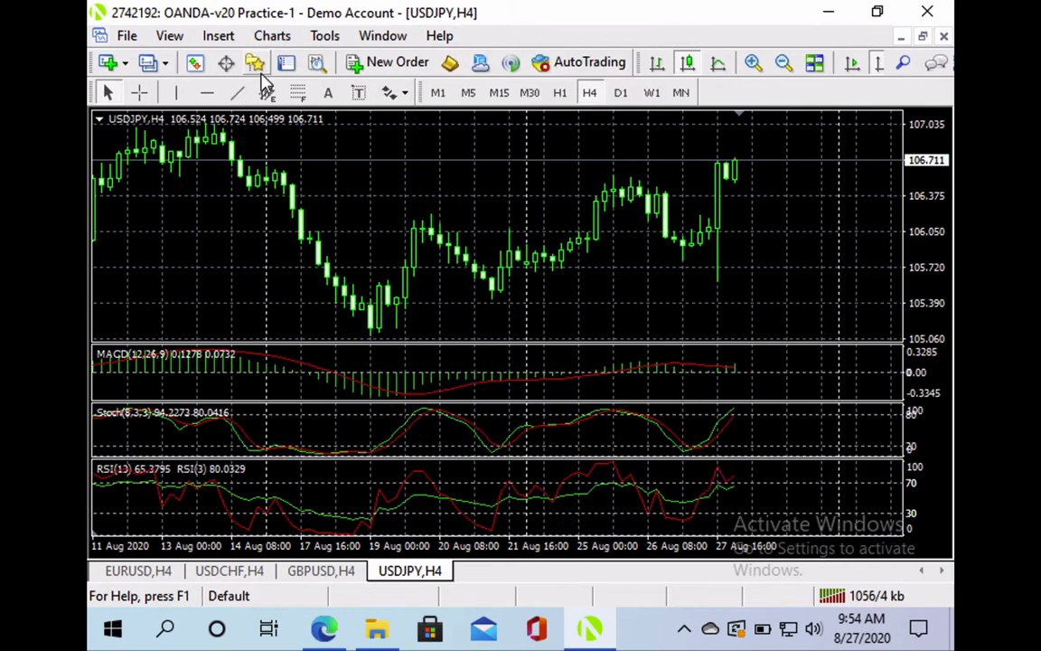
# Show Market Watch and widen it so full pair names and bid/ask prices fit
pyautogui.click(195, 63)
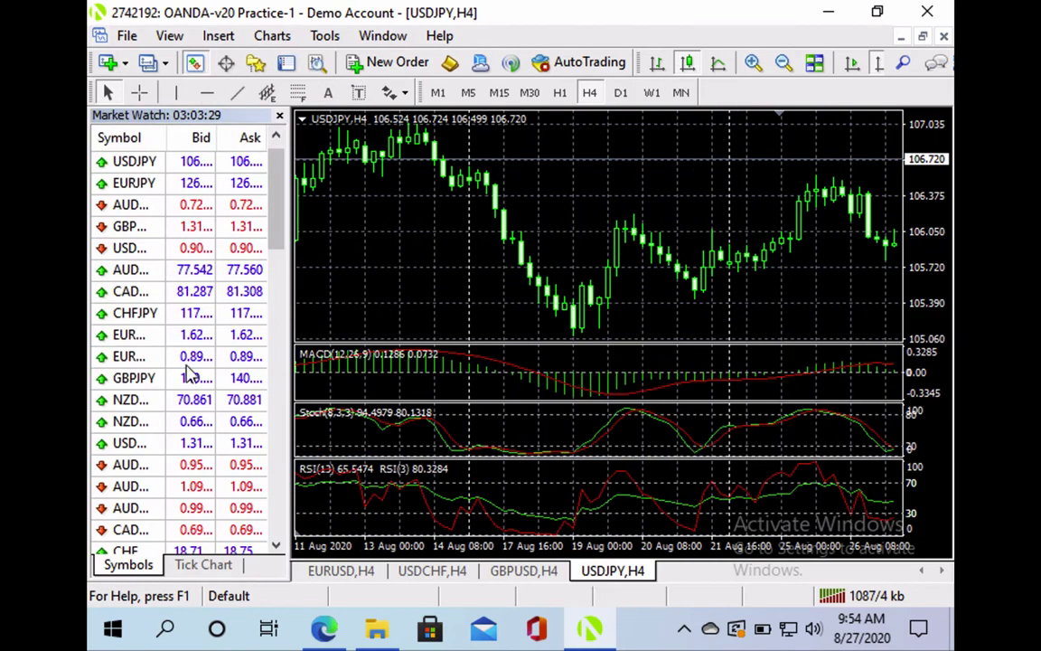
pyautogui.scroll(-10, 169, 271)
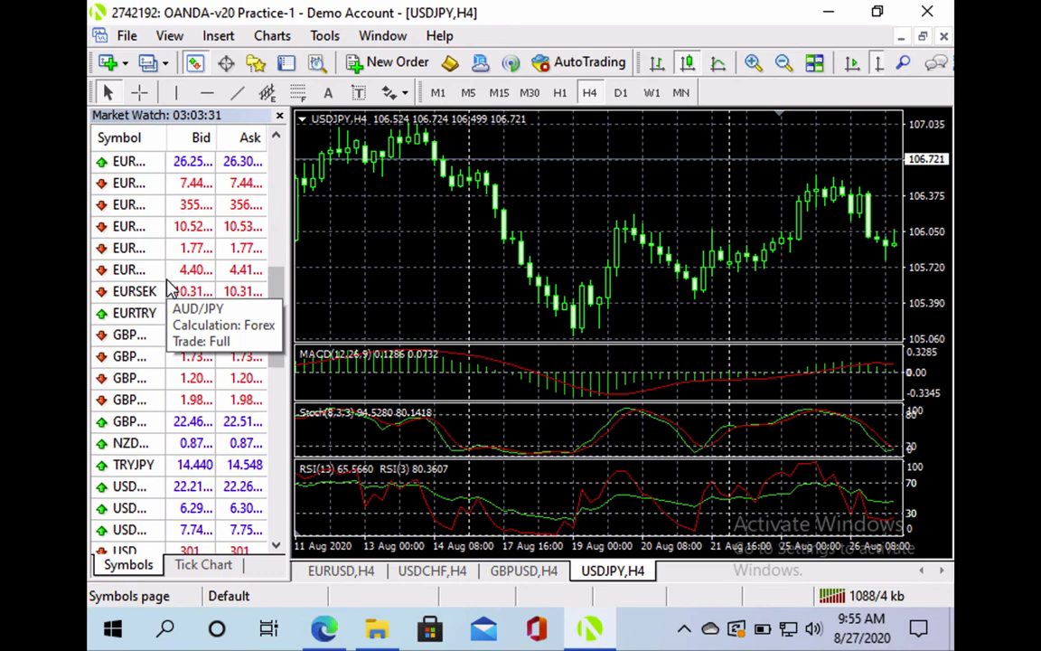
pyautogui.scroll(12, 168, 287)
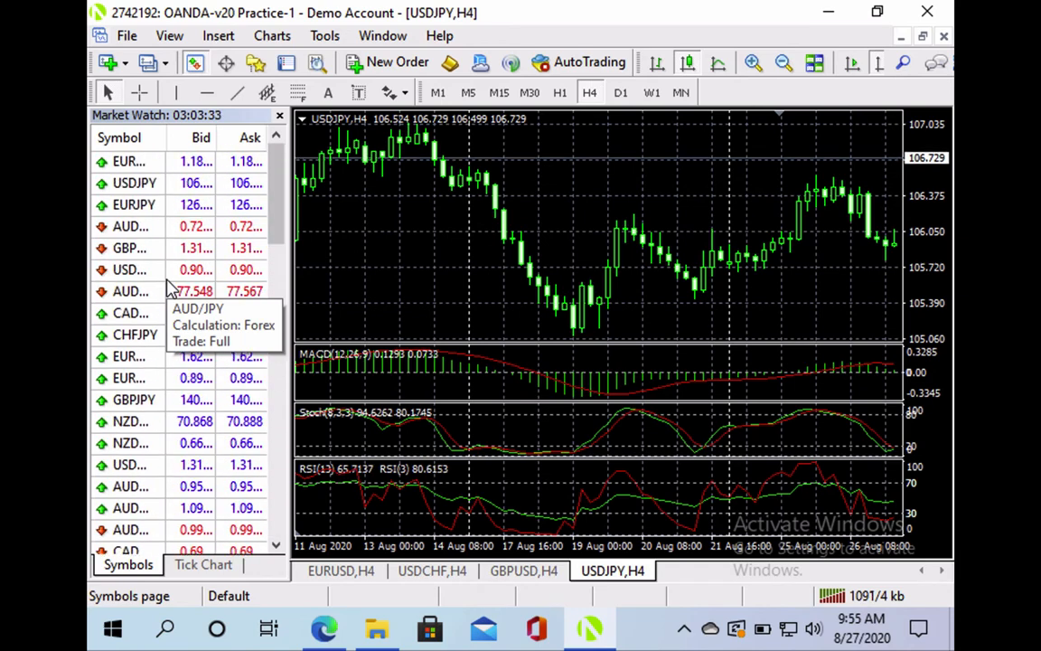
pyautogui.moveTo(285, 232); pyautogui.dragTo(388, 239)
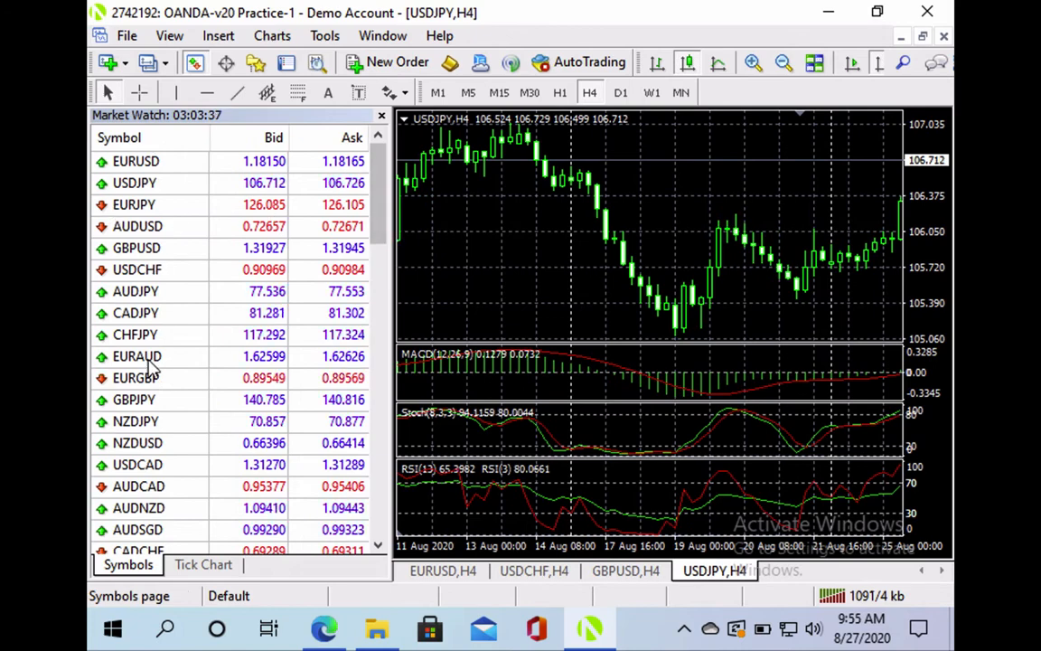
pyautogui.scroll(-10, 151, 313)
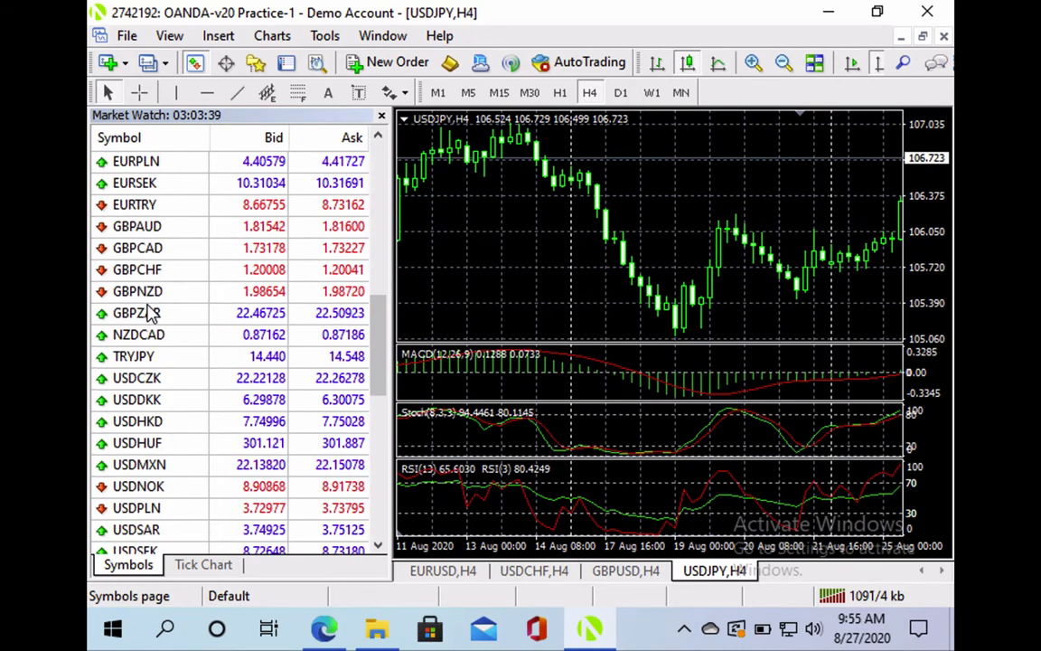
pyautogui.scroll(3, 151, 312)
pyautogui.scroll(7, 151, 313)
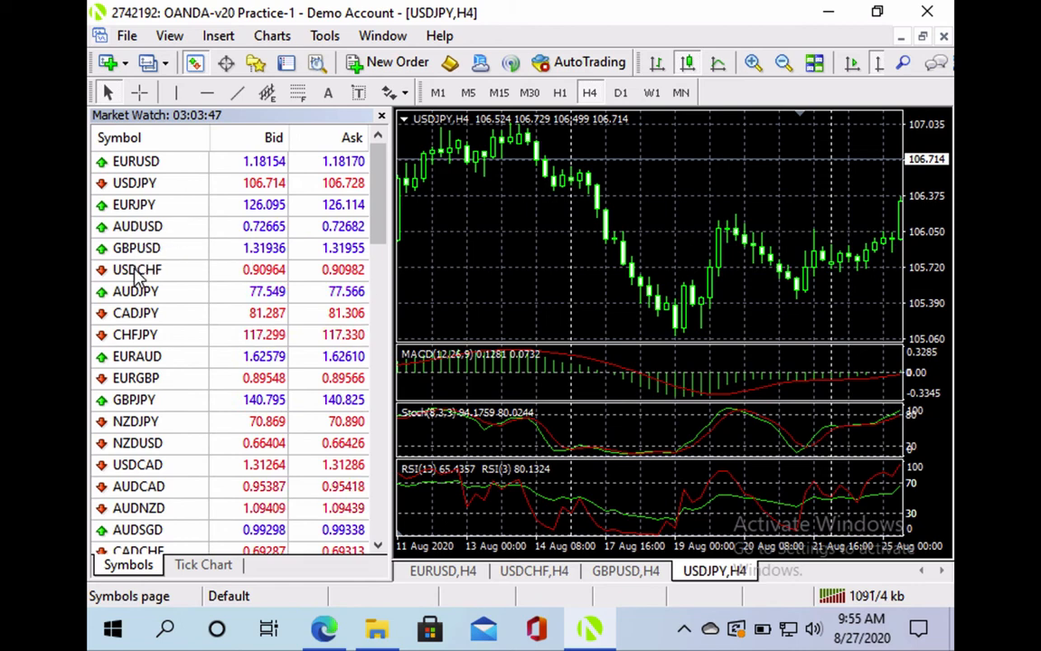
# Open a USDCAD chart from Market Watch on H4, then close the USDJPY,H4 chart
pyautogui.rightClick(150, 466)
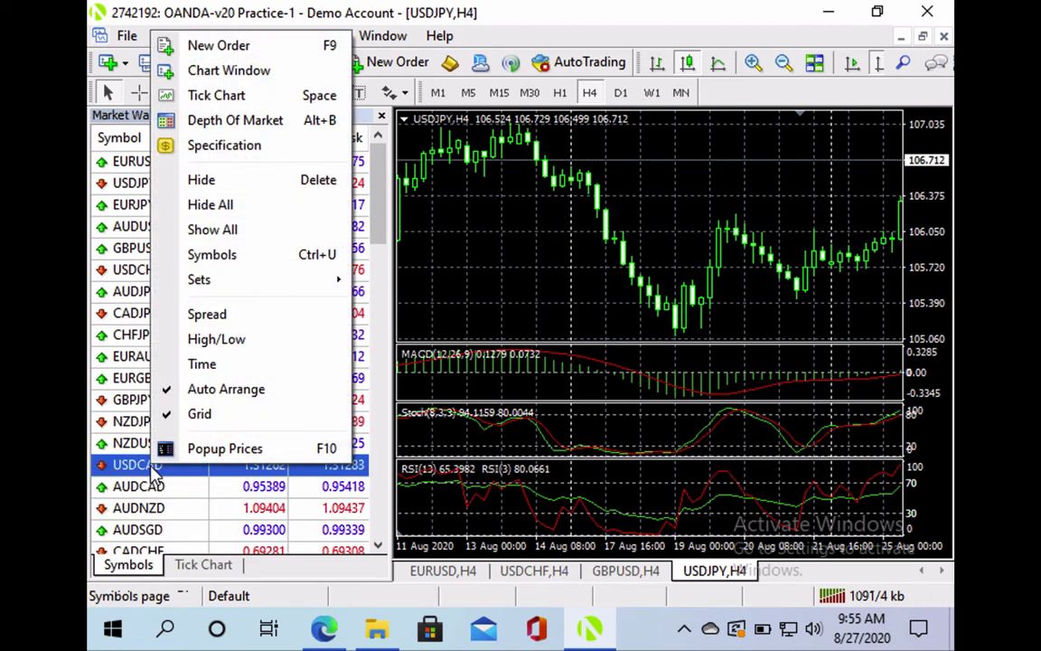
pyautogui.click(217, 72)
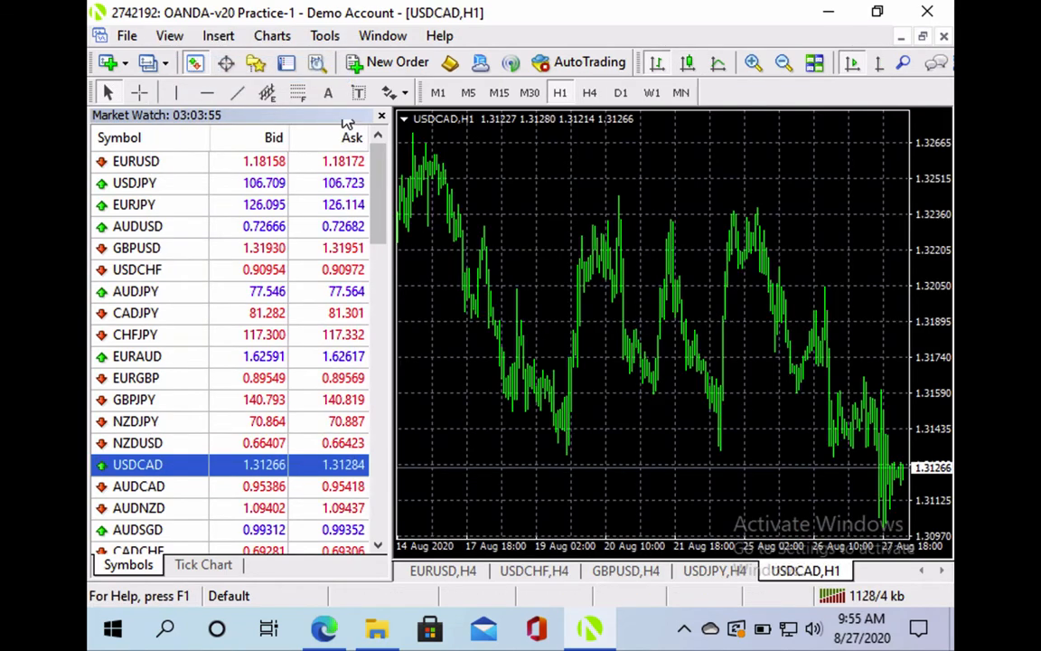
pyautogui.click(382, 117)
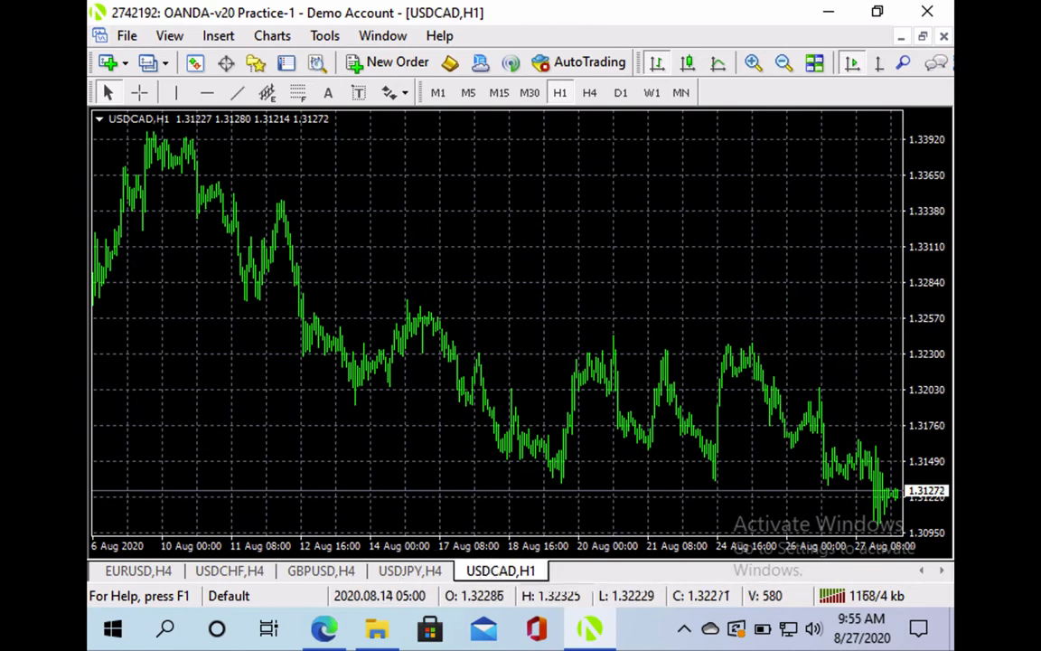
pyautogui.click(590, 93)
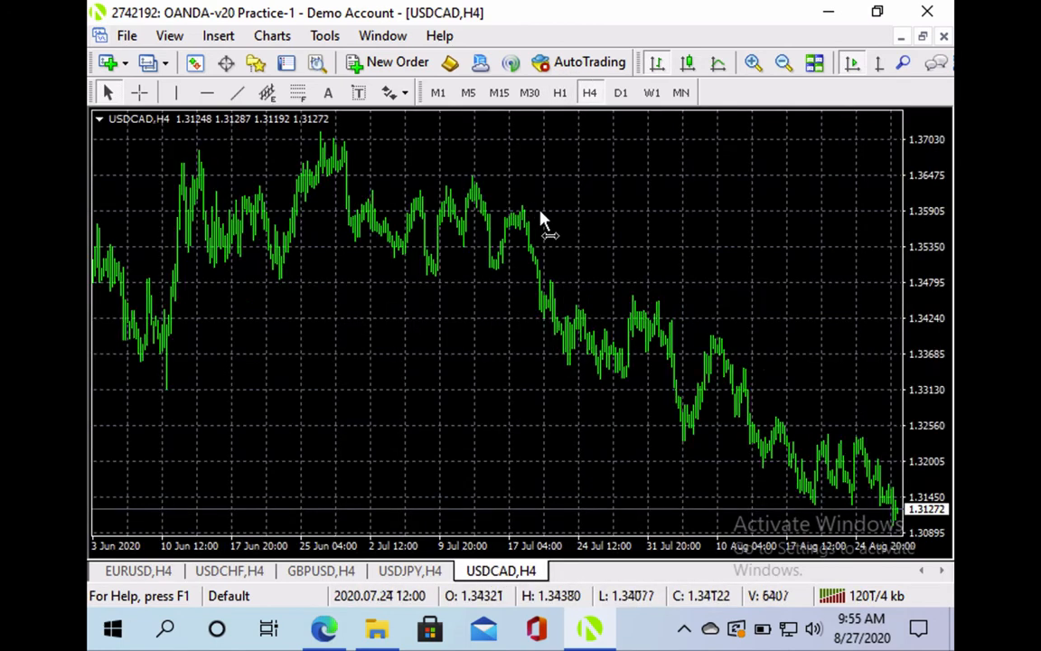
pyautogui.click(195, 64)
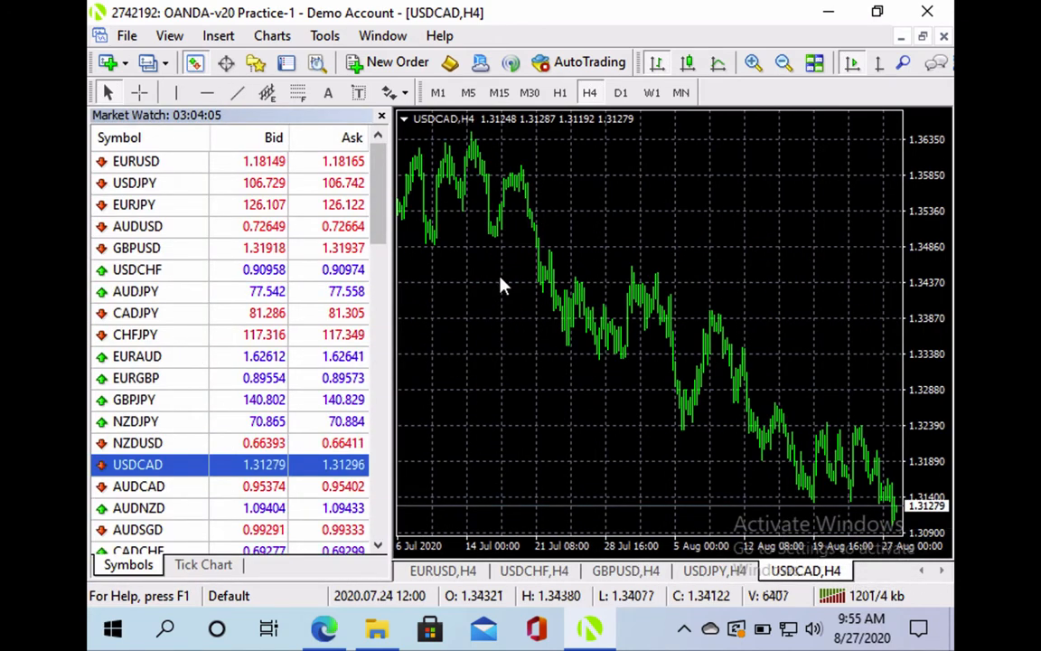
pyautogui.rightClick(713, 577)
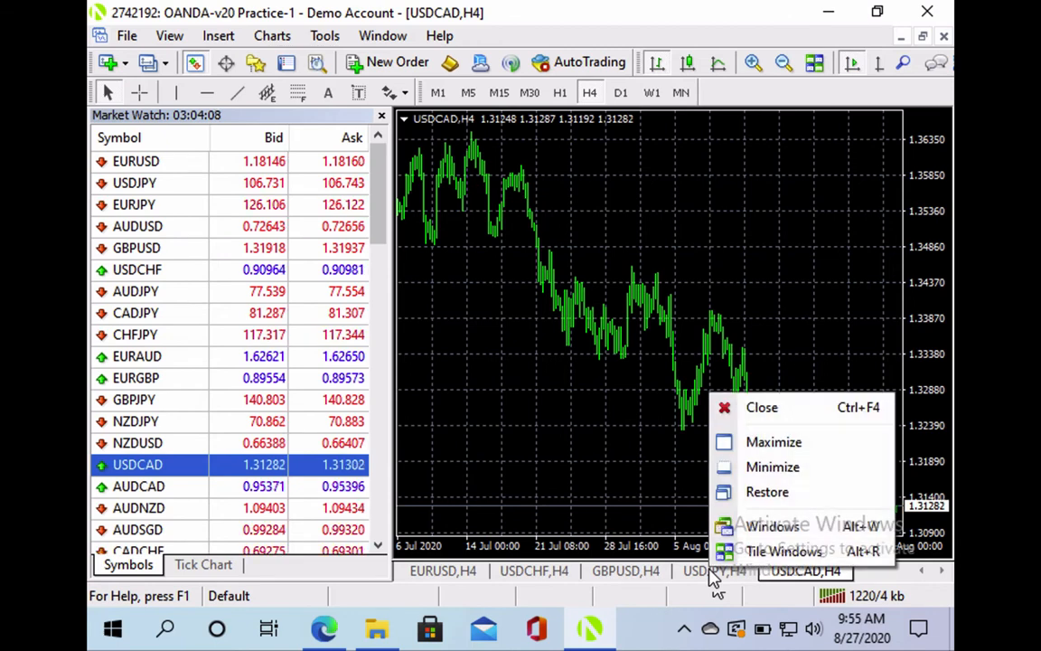
pyautogui.click(761, 408)
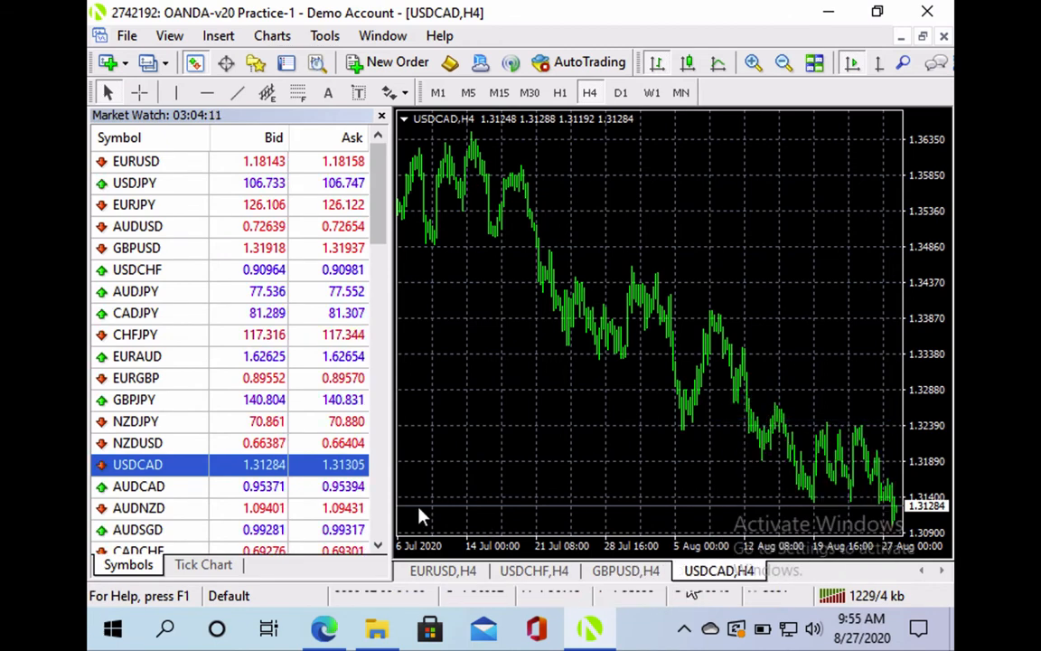
# Open the NZDJPY contract specification from Market Watch, scroll through it, then close it
pyautogui.rightClick(155, 421)
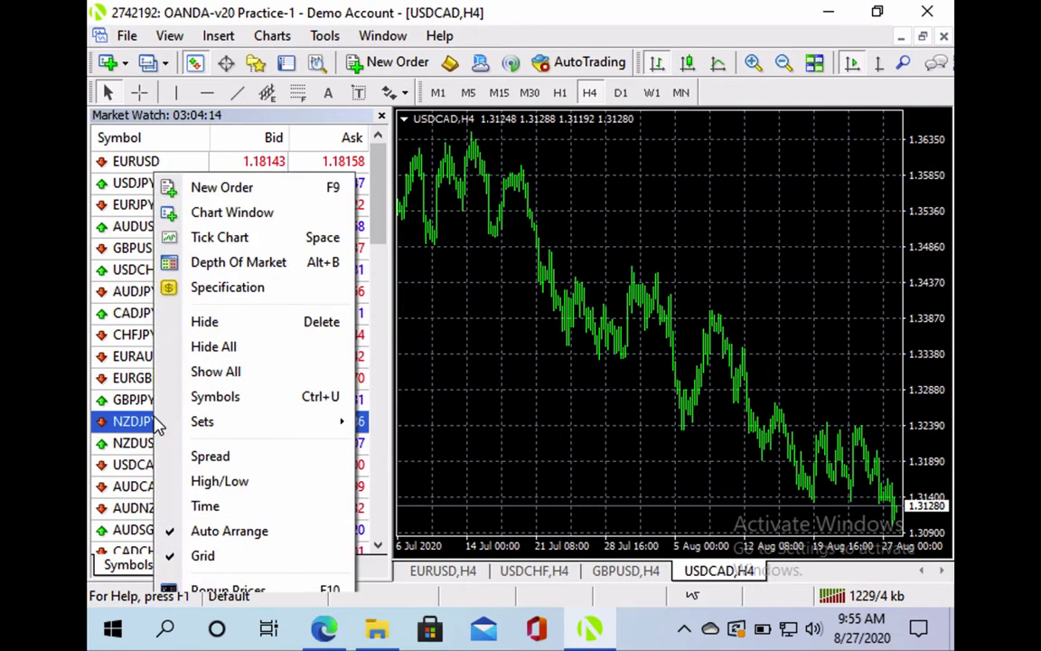
pyautogui.click(207, 294)
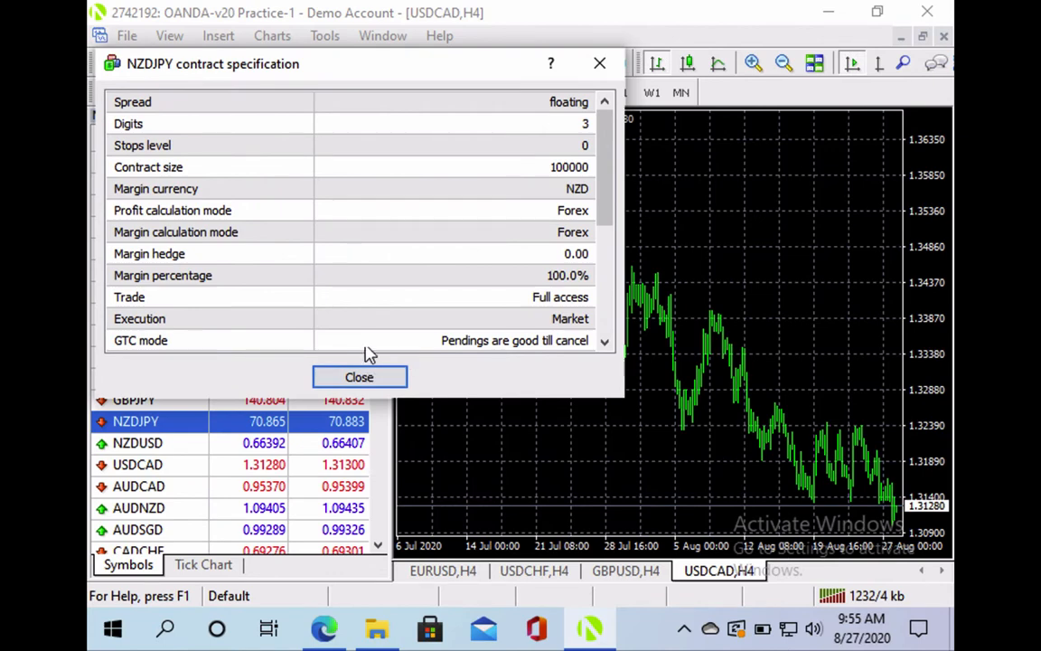
pyautogui.scroll(-2, 378, 231)
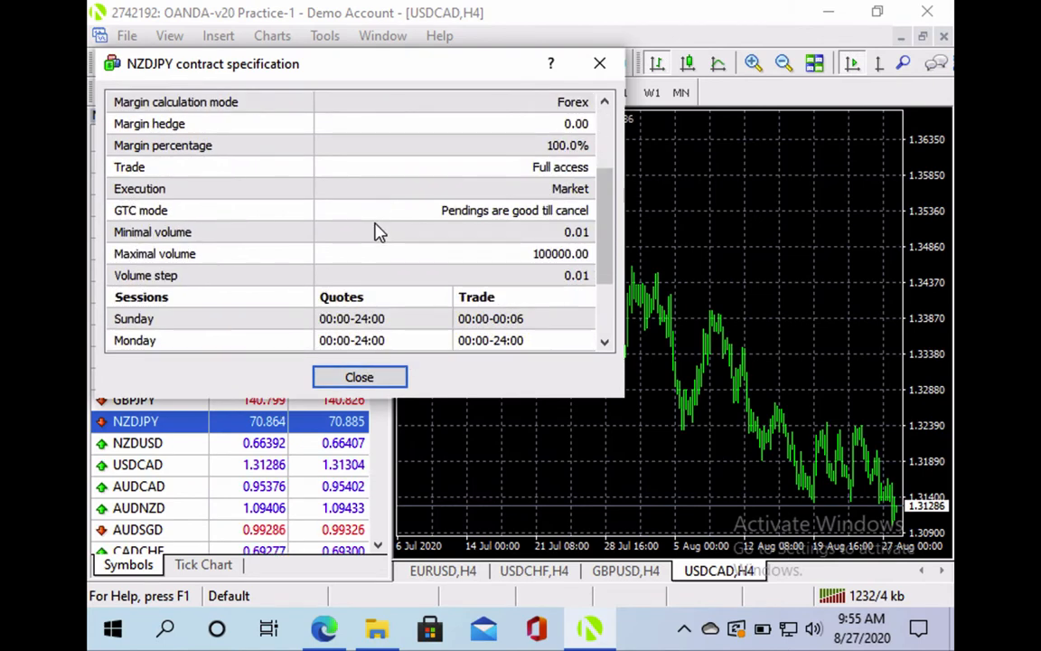
pyautogui.scroll(-1, 377, 231)
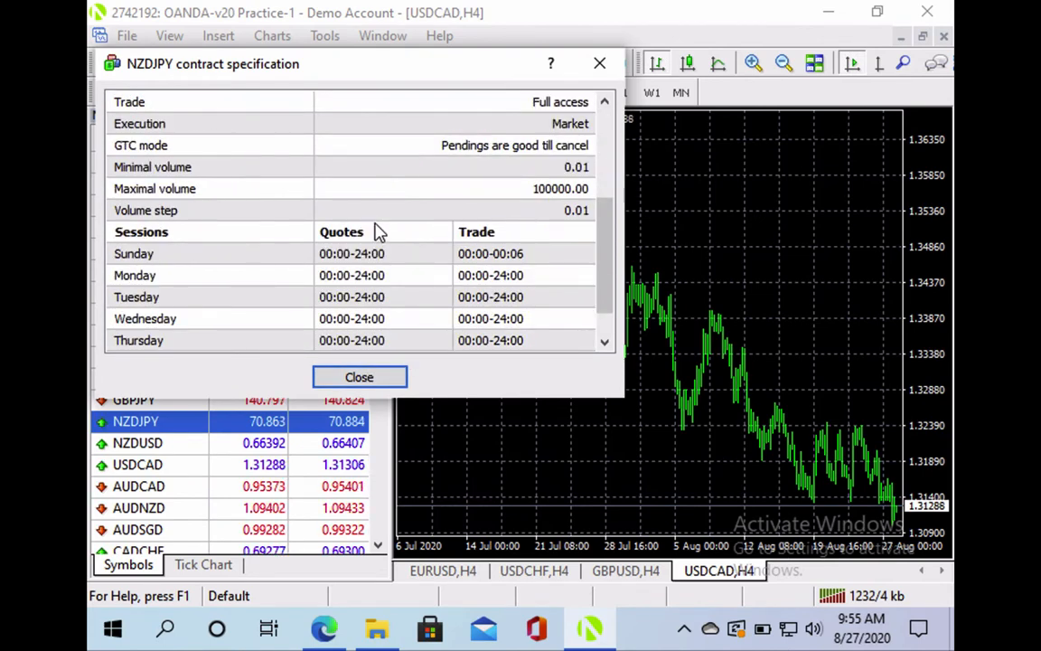
pyautogui.scroll(3, 378, 231)
pyautogui.scroll(-4, 378, 232)
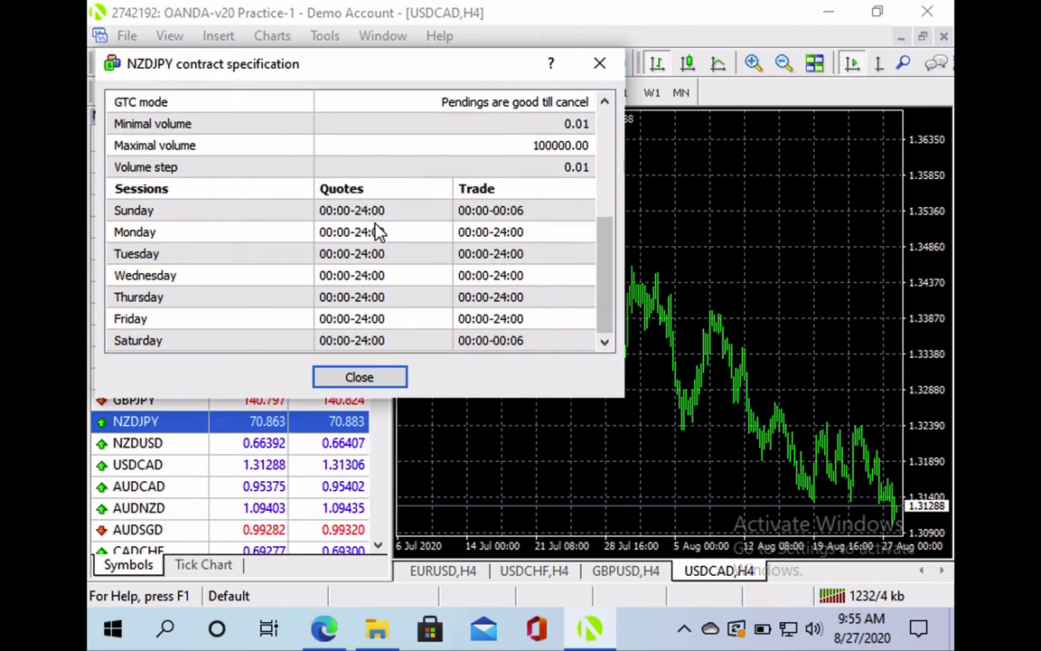
pyautogui.scroll(4, 377, 232)
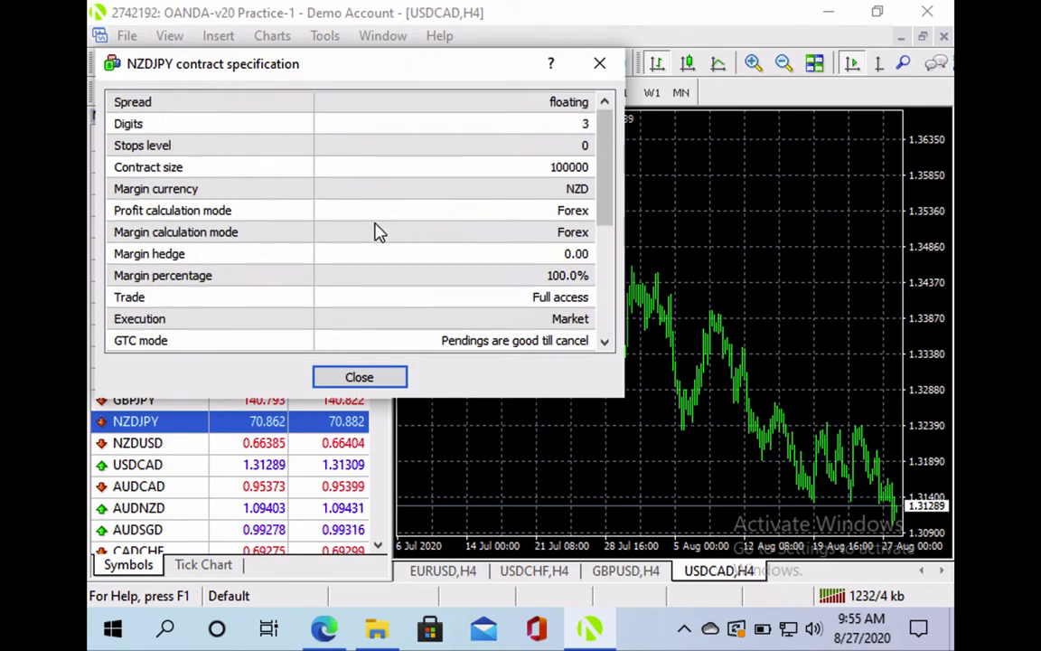
pyautogui.click(599, 67)
# Close the Market Watch panel so the USDCAD,H4 chart spans the full workspace
pyautogui.rightClick(164, 437)
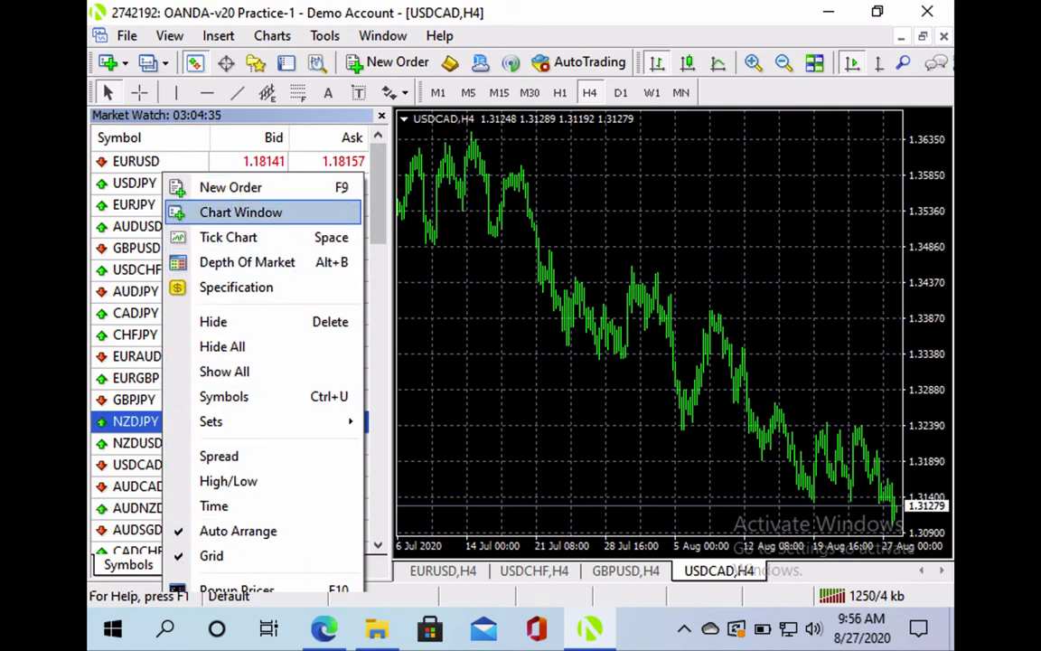
pyautogui.click(156, 231)
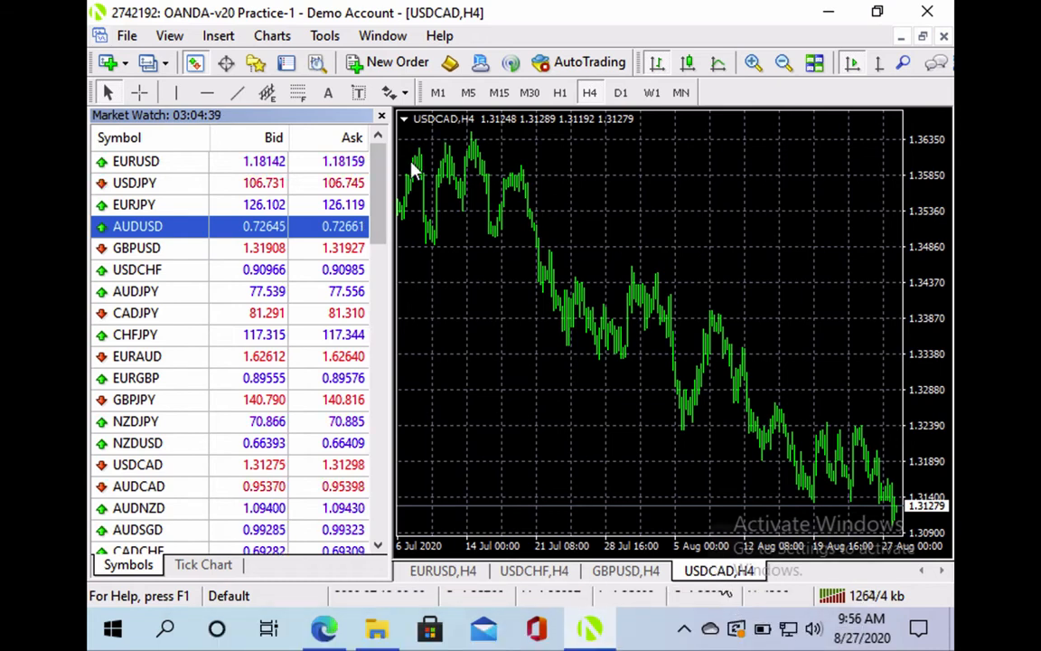
pyautogui.click(383, 117)
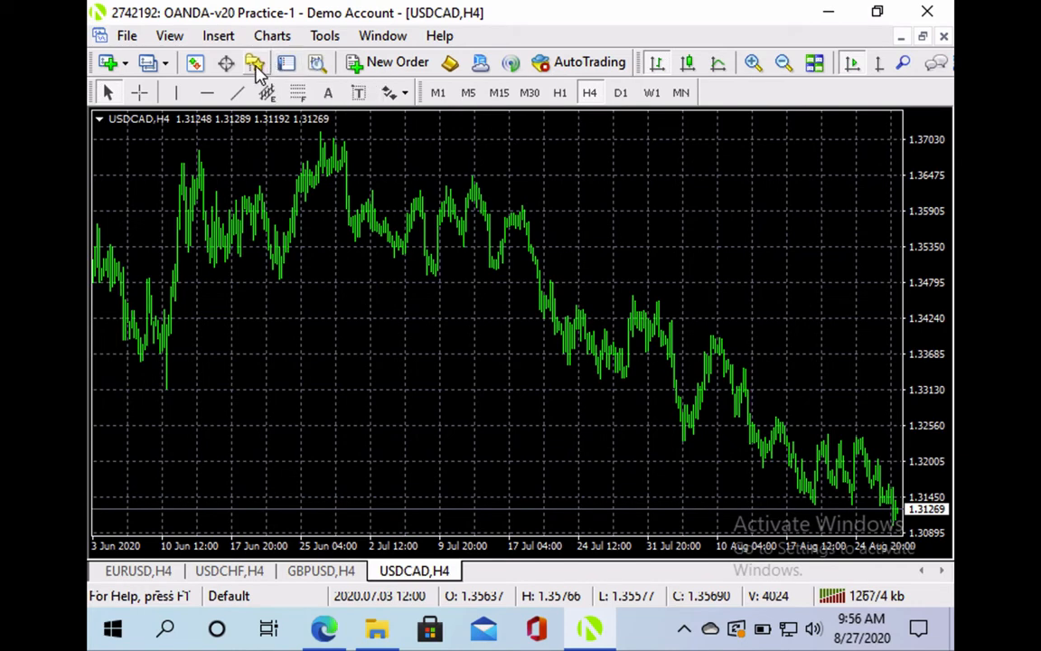
# Open the Navigator, browse its Indicators list, then close the Navigator
pyautogui.click(254, 63)
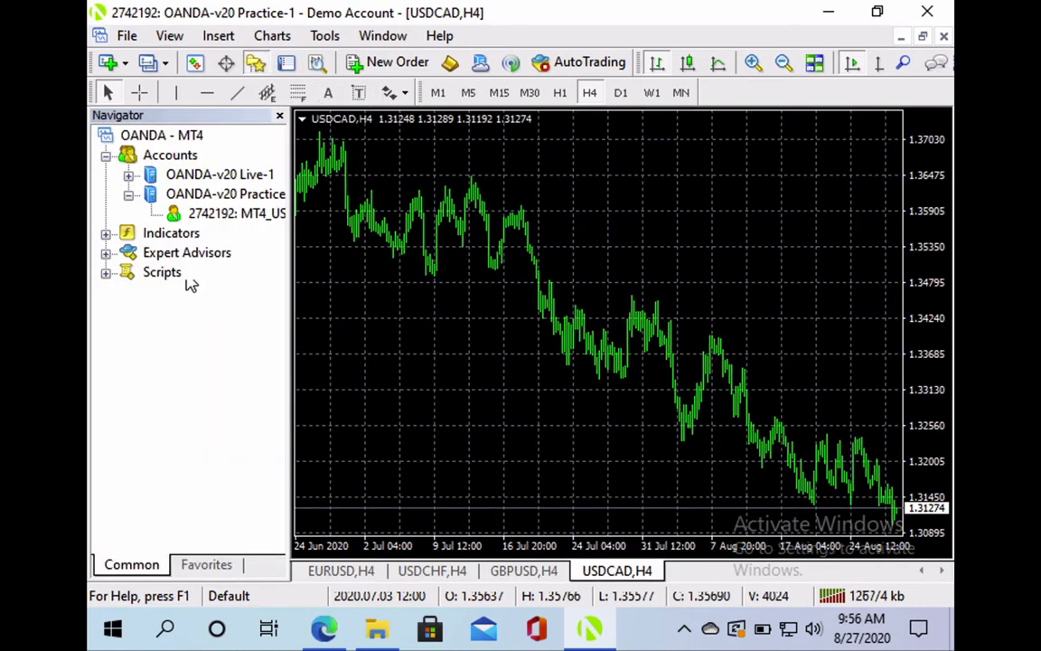
pyautogui.click(105, 234)
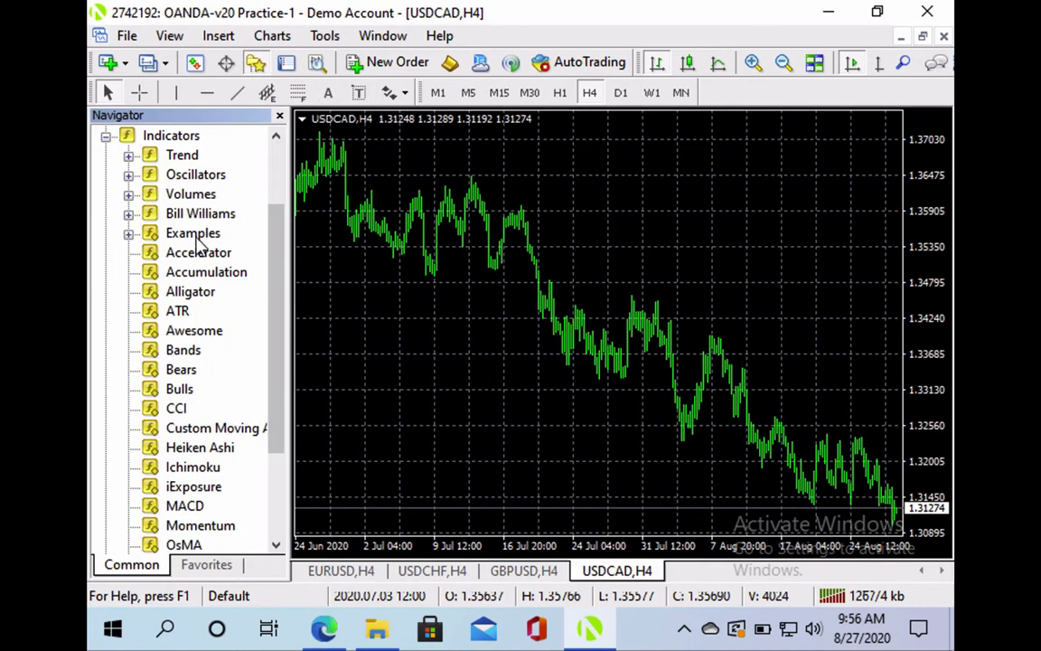
pyautogui.scroll(-3, 181, 375)
pyautogui.scroll(4, 180, 376)
pyautogui.scroll(-4, 181, 375)
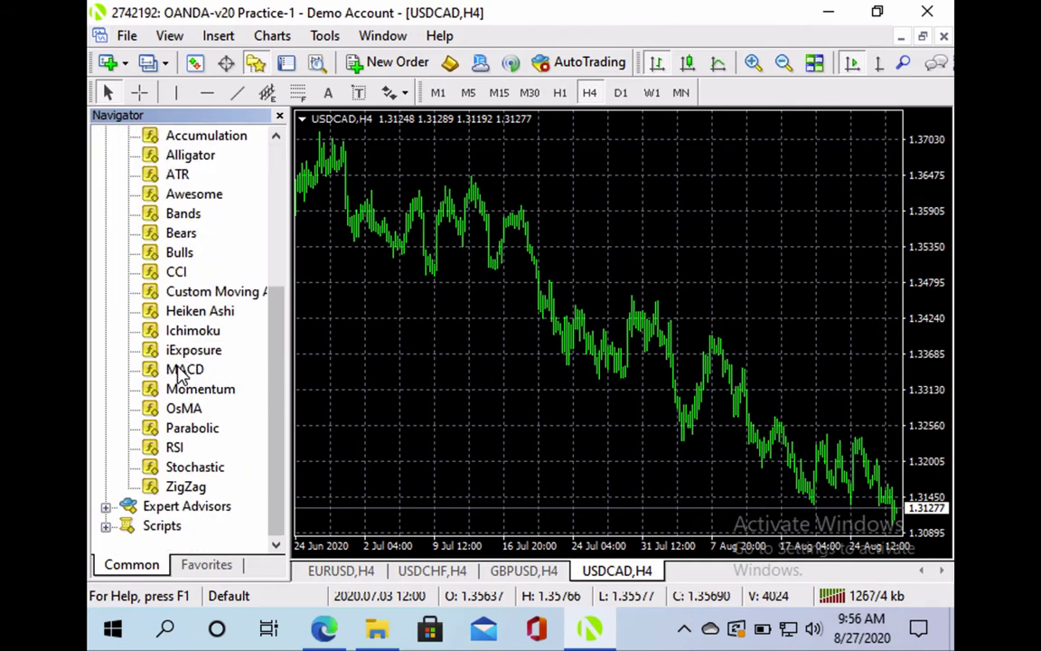
pyautogui.scroll(4, 181, 375)
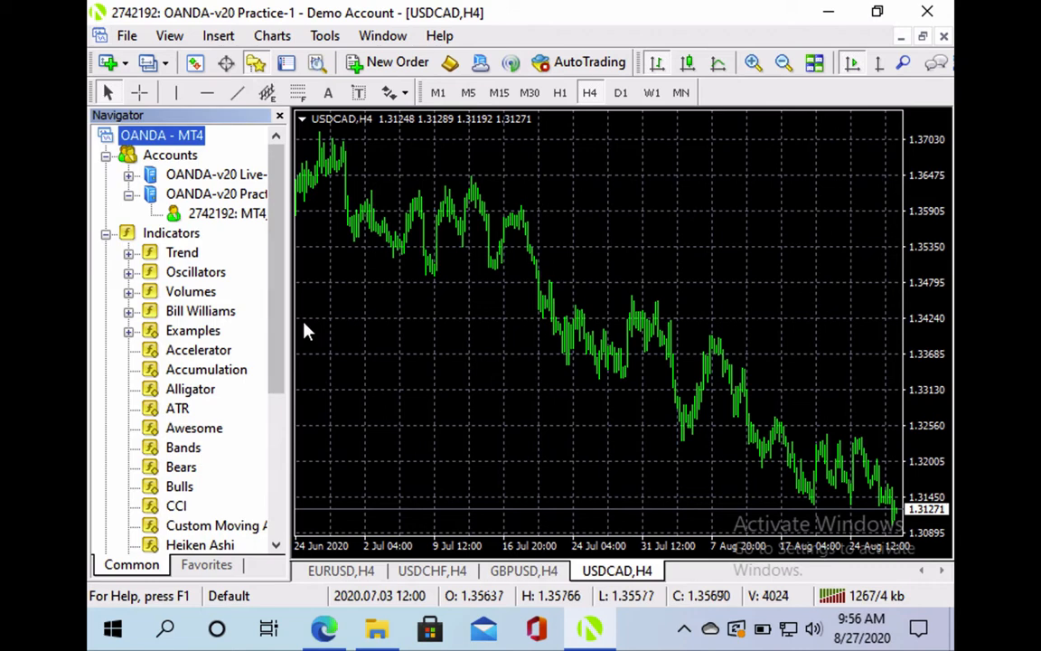
pyautogui.click(105, 233)
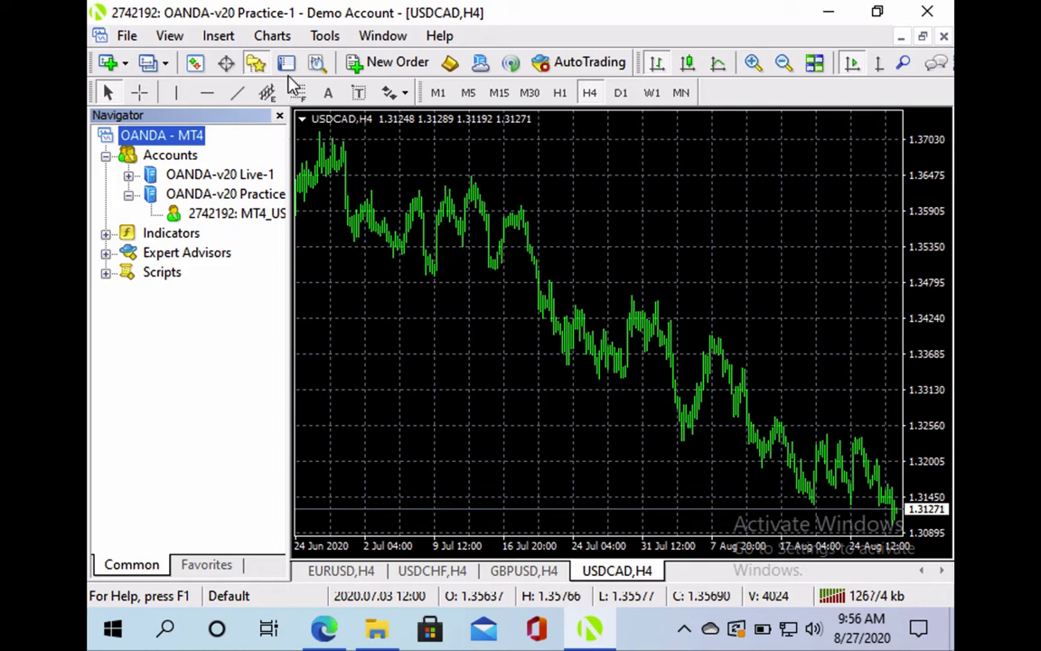
pyautogui.click(280, 117)
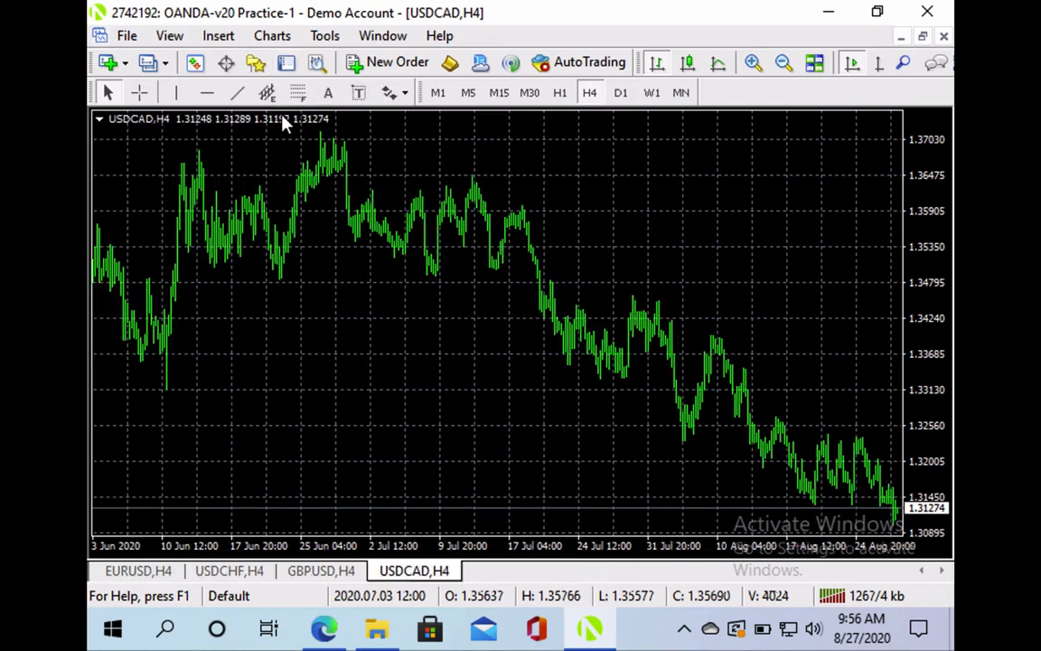
# Check the OANDA-v20 Live-1 and Practice account branches, then open the Terminal on its Mailbox
pyautogui.click(256, 63)
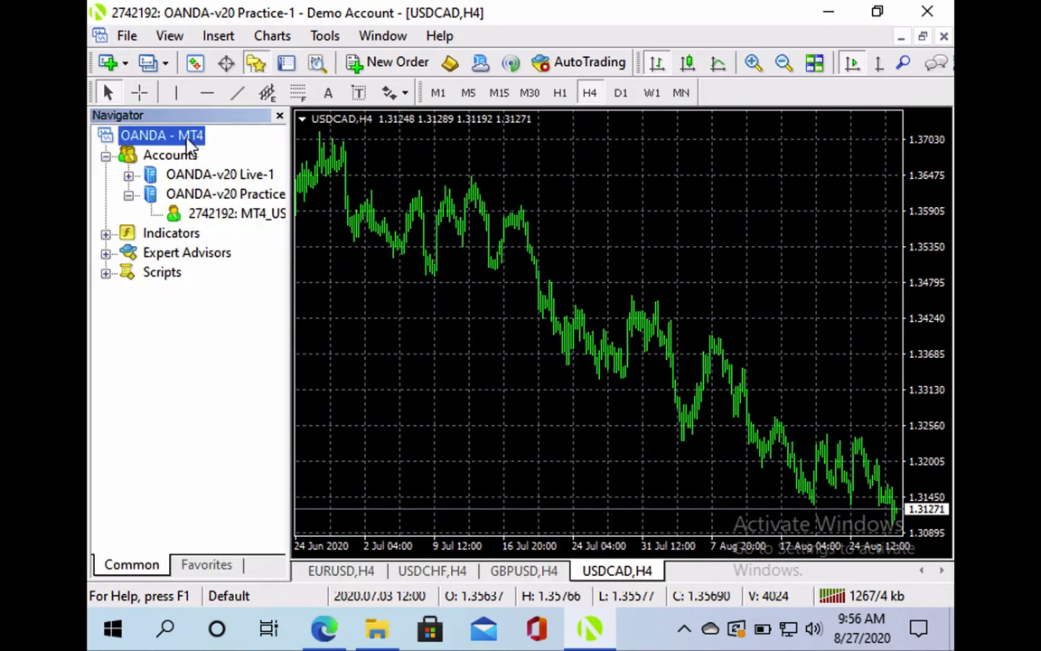
pyautogui.click(129, 178)
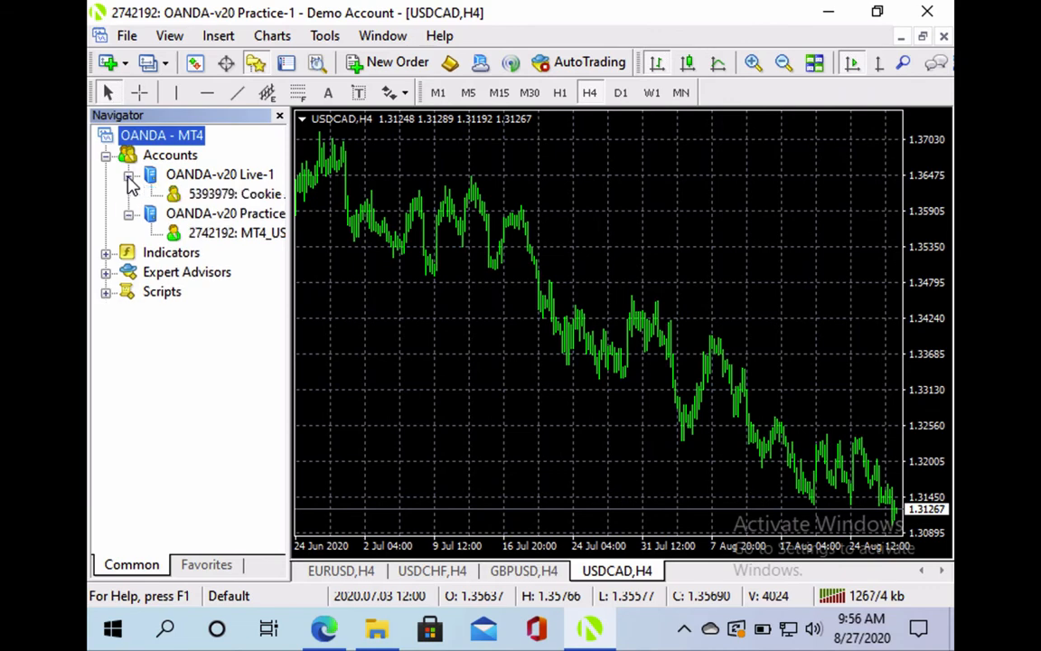
pyautogui.click(130, 177)
pyautogui.click(129, 195)
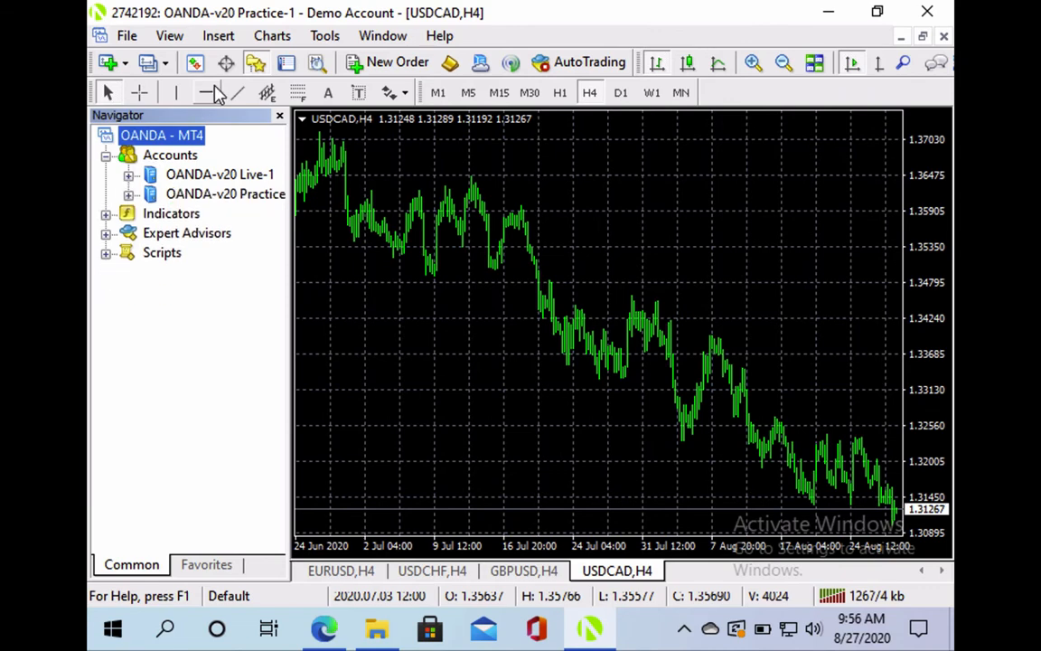
pyautogui.click(256, 62)
pyautogui.click(285, 64)
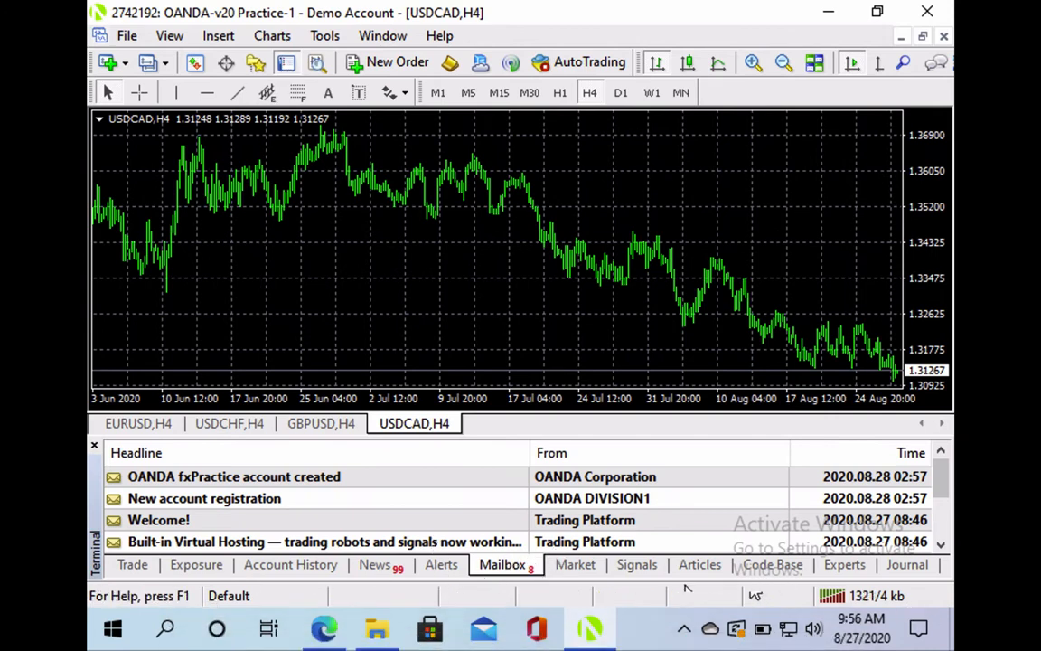
# Check the Trade and Exposure tabs, then show Account History with its 10 000.00 deposit
pyautogui.click(129, 568)
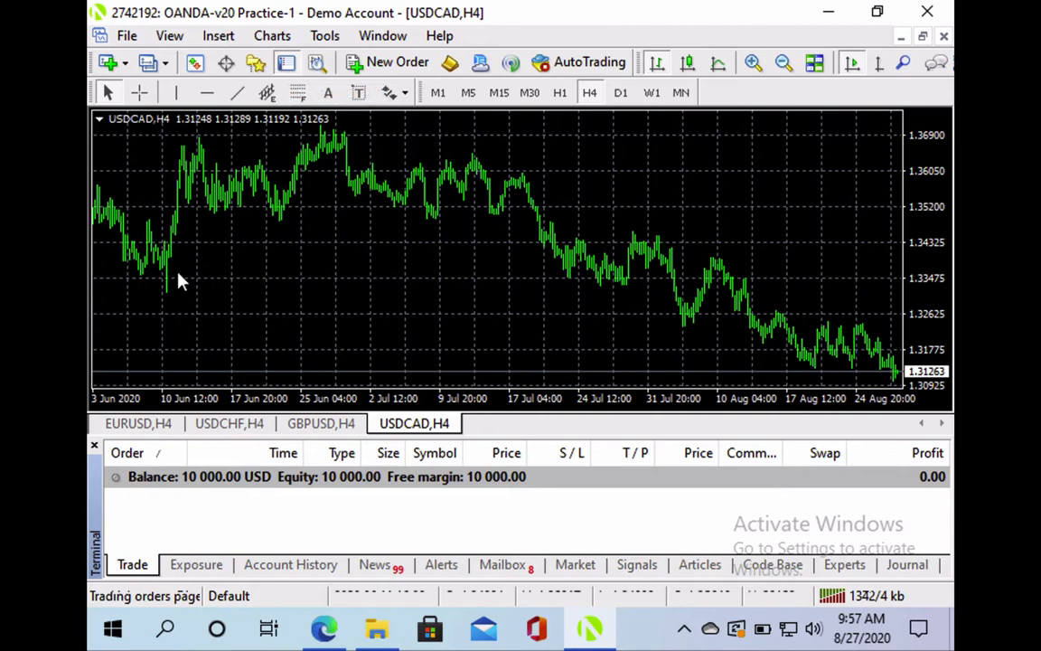
pyautogui.click(285, 66)
pyautogui.click(284, 65)
pyautogui.click(285, 65)
pyautogui.click(285, 65)
pyautogui.click(189, 566)
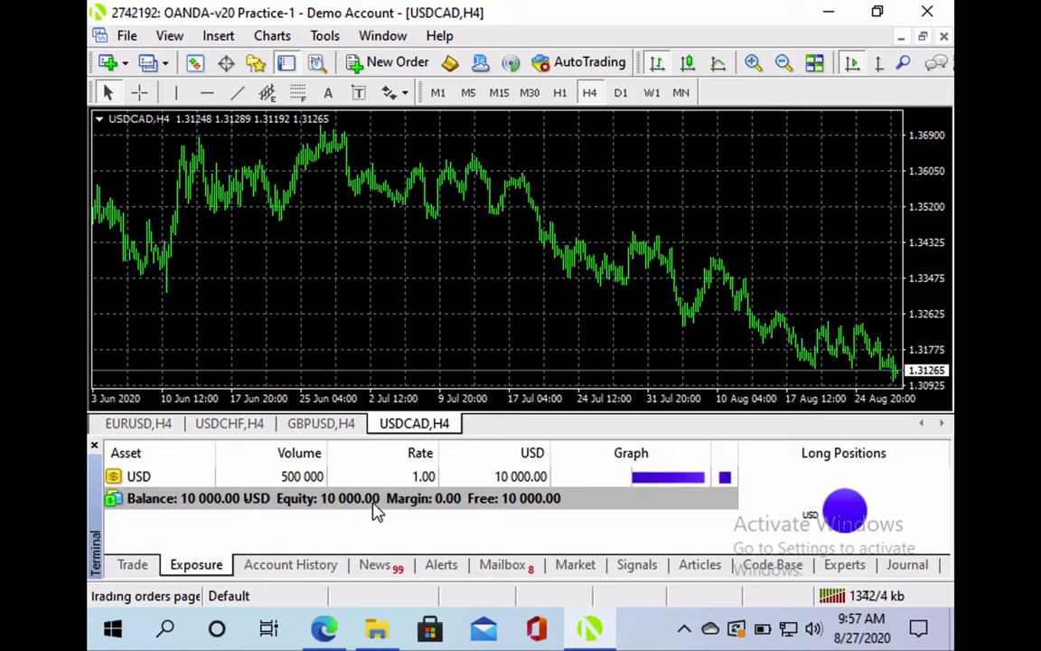
pyautogui.click(319, 567)
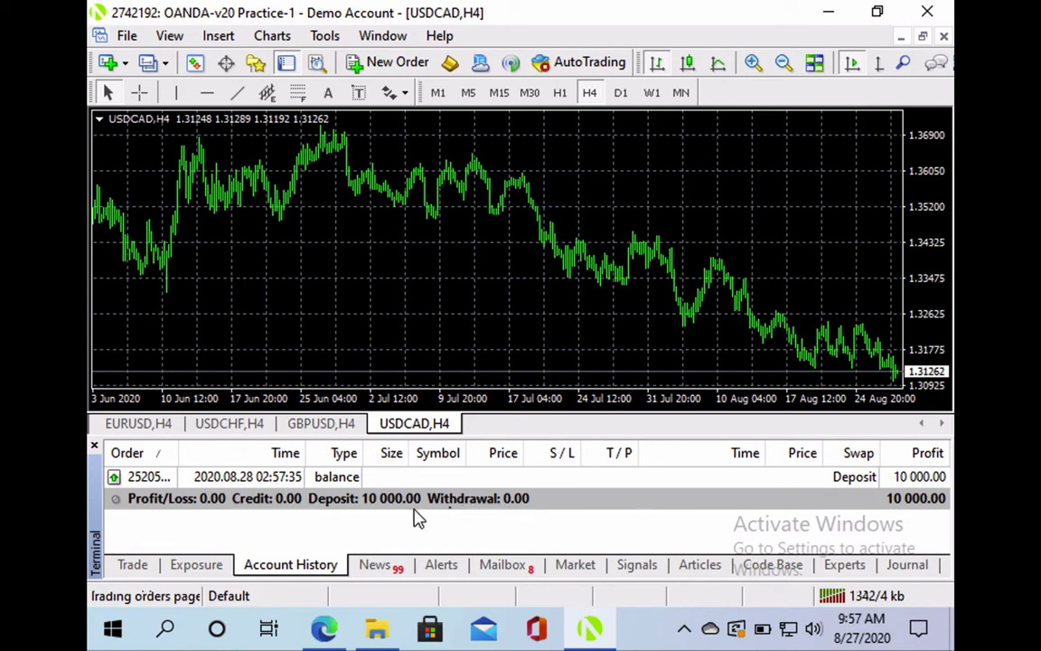
# Save the account history as a report and open the Interbank Foreign Exchange Rates news article
pyautogui.rightClick(400, 530)
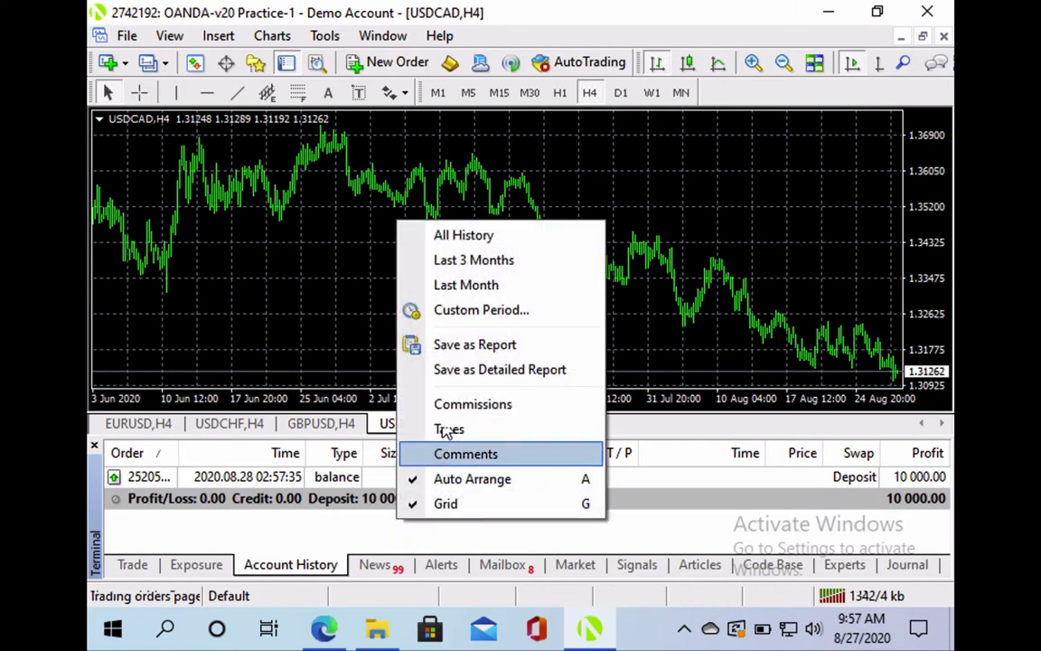
pyautogui.click(474, 344)
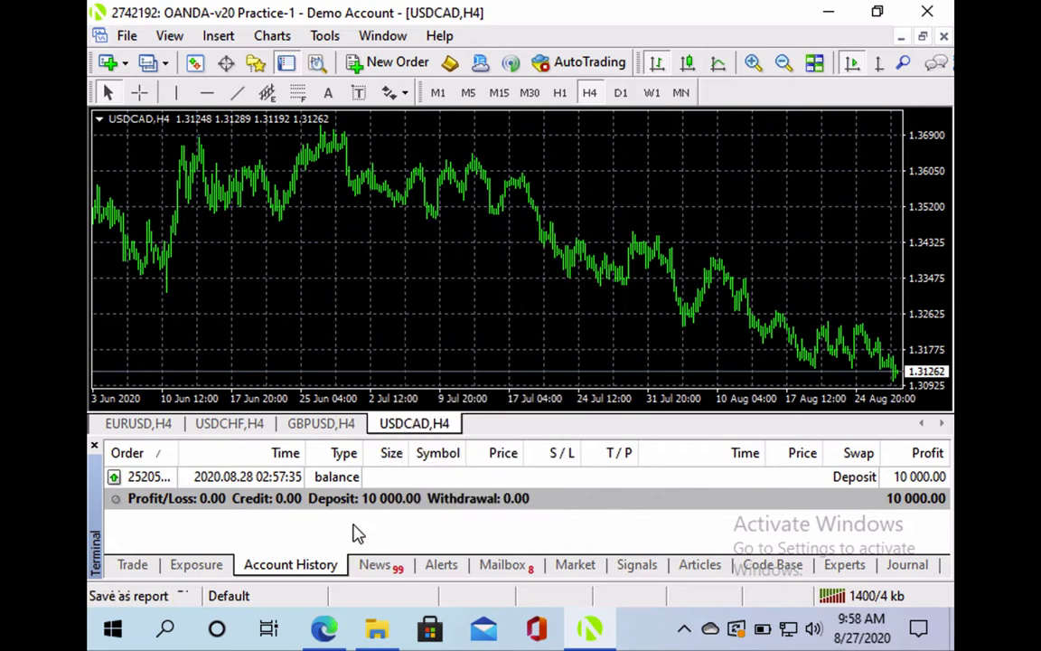
pyautogui.click(380, 566)
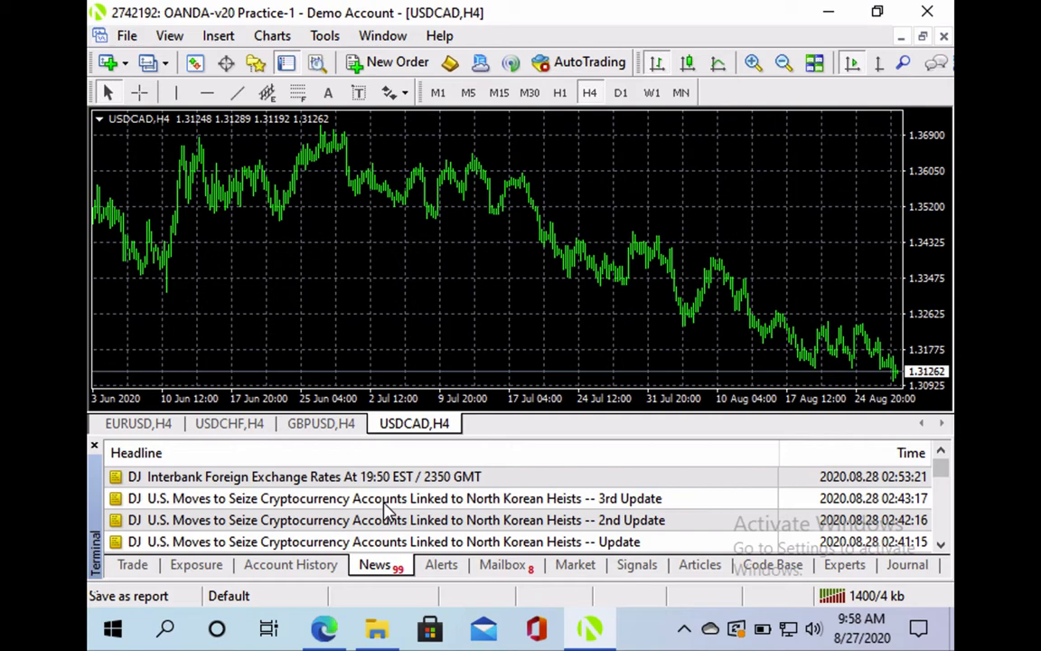
pyautogui.doubleClick(374, 472)
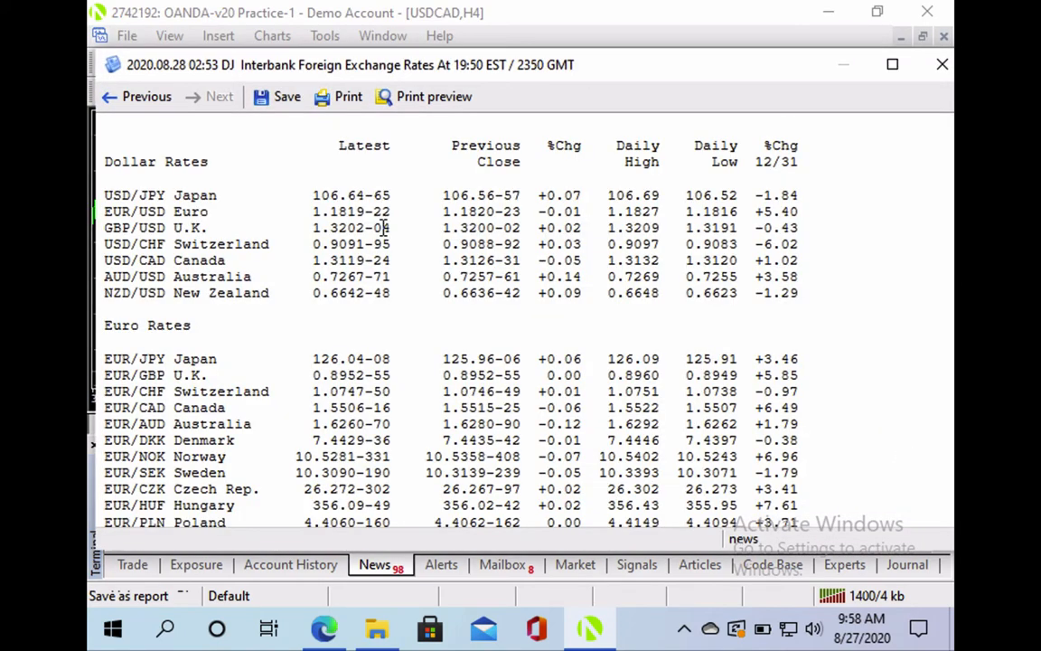
# Read through the article, close it, and switch to the empty Alerts list
pyautogui.scroll(-5, 384, 228)
pyautogui.scroll(5, 384, 231)
pyautogui.scroll(-8, 383, 229)
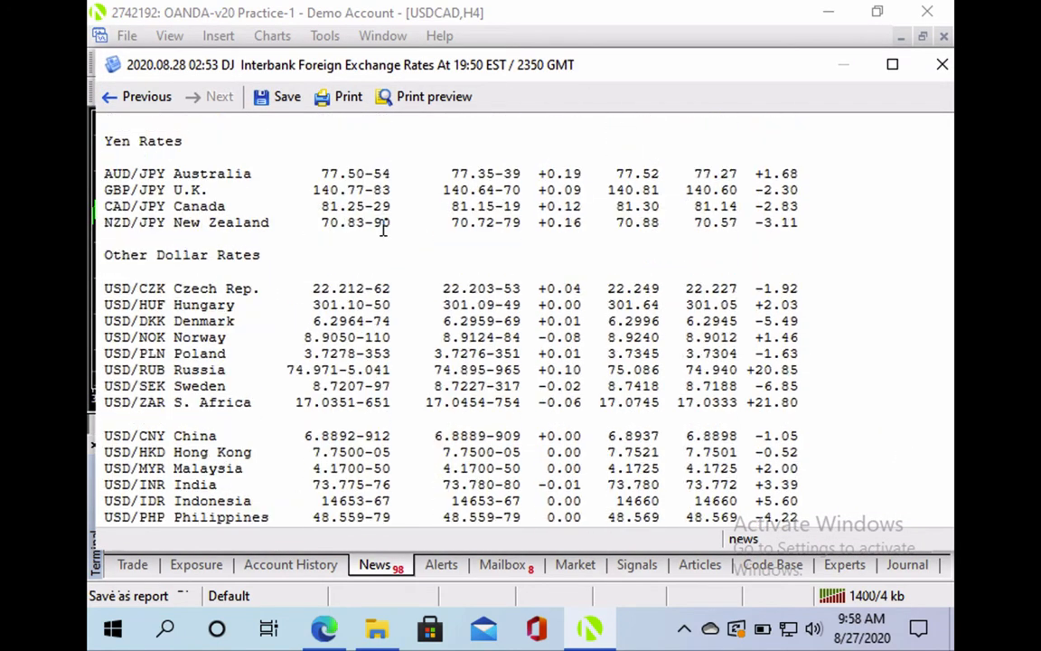
pyautogui.scroll(-3, 383, 229)
pyautogui.click(940, 65)
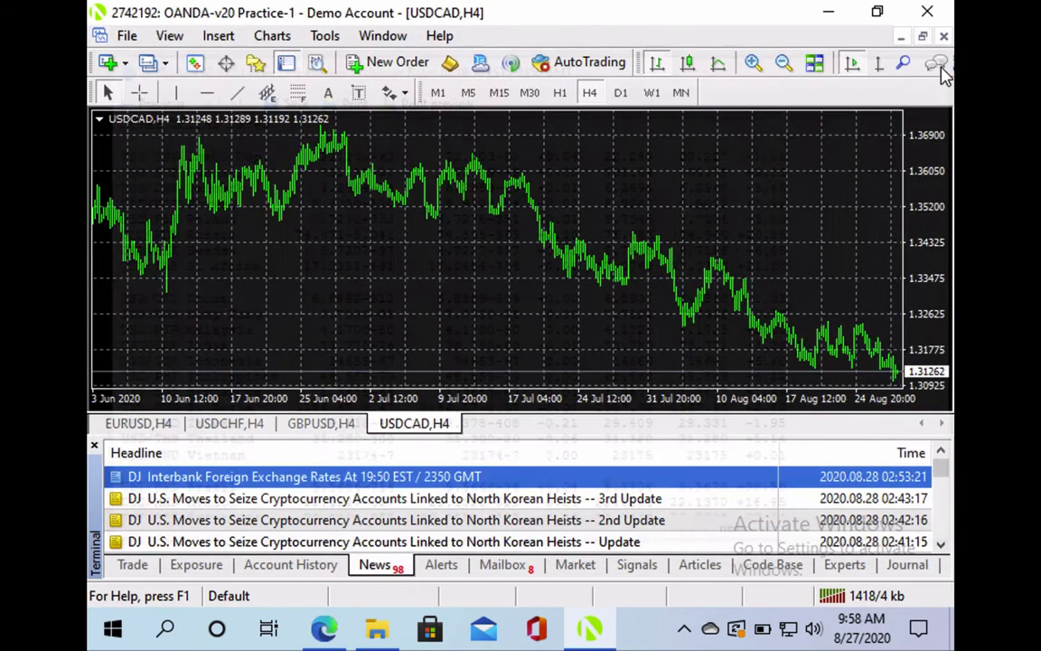
pyautogui.click(437, 567)
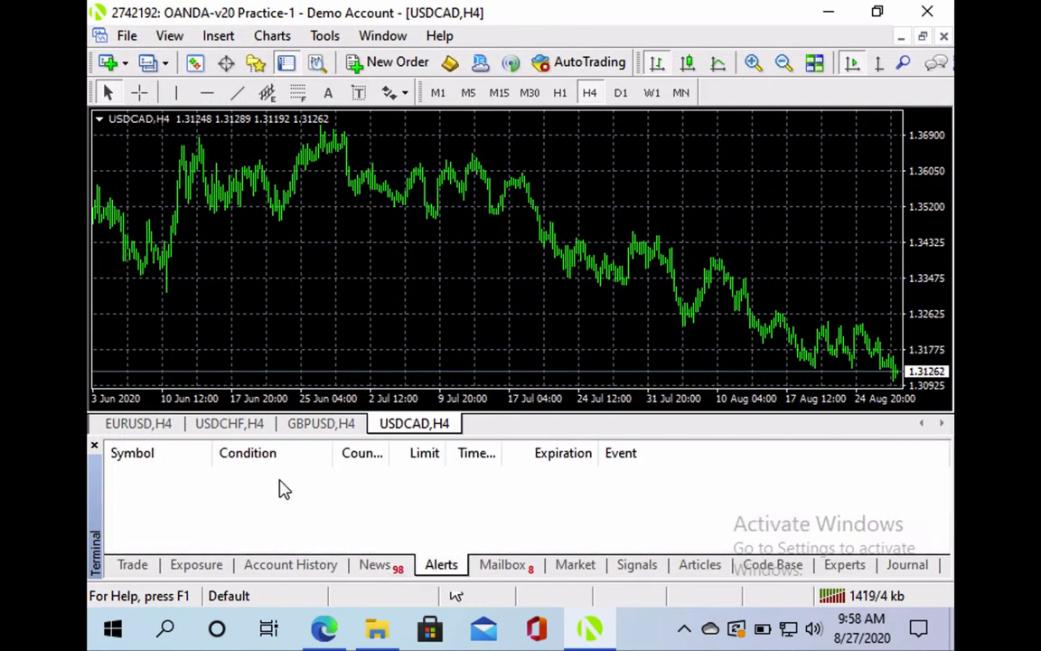
# Start creating a new price alert from the Alerts list, then cancel it
pyautogui.rightClick(327, 337)
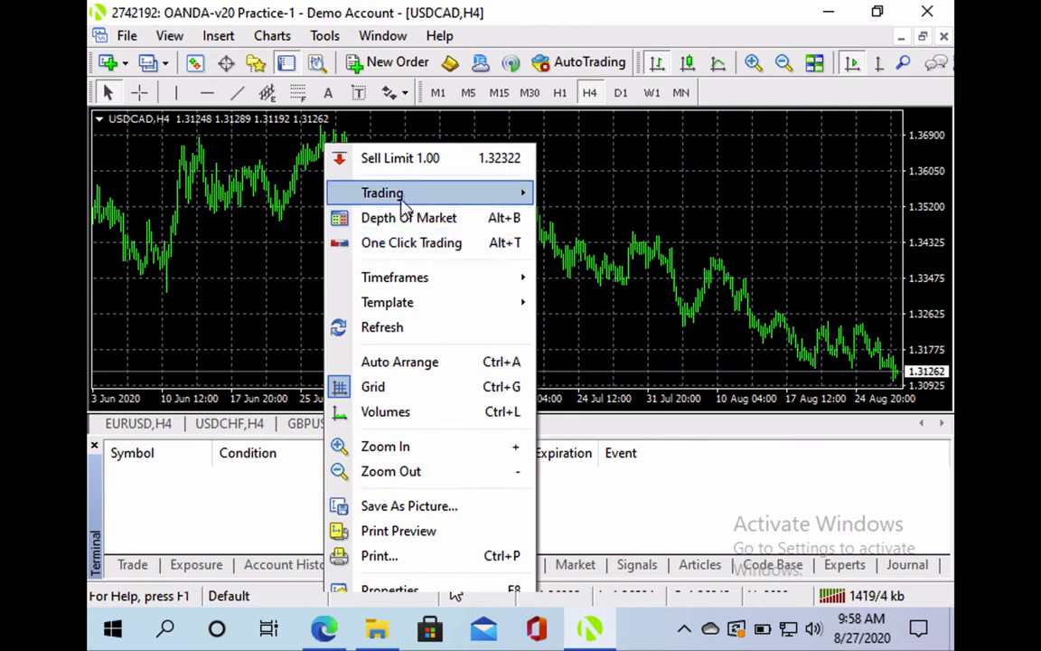
pyautogui.click(248, 507)
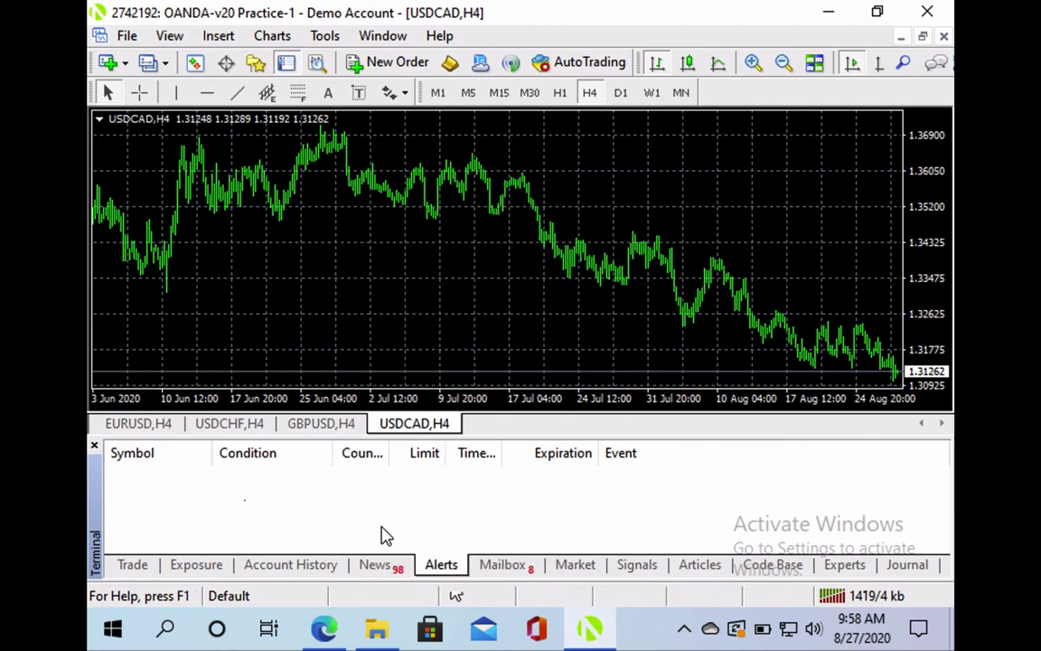
pyautogui.rightClick(380, 519)
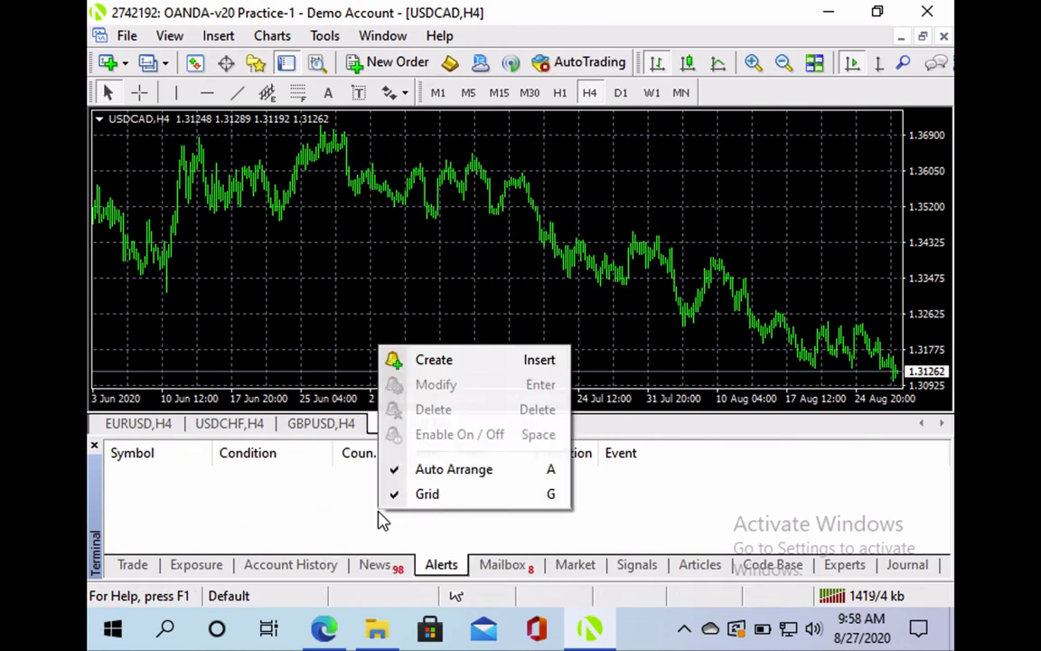
pyautogui.click(431, 360)
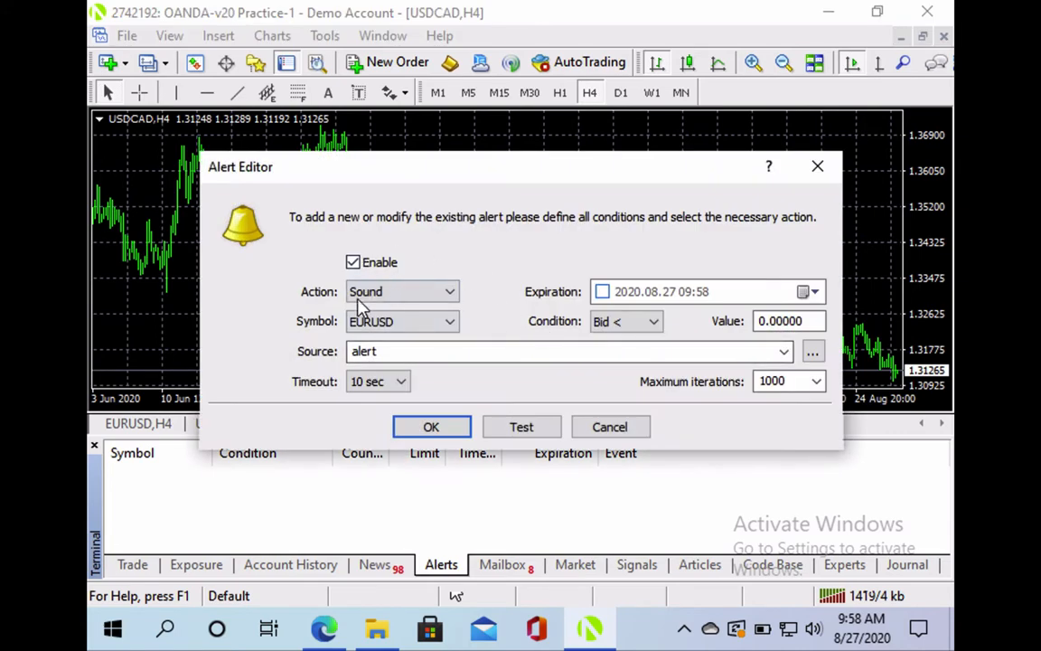
pyautogui.click(818, 168)
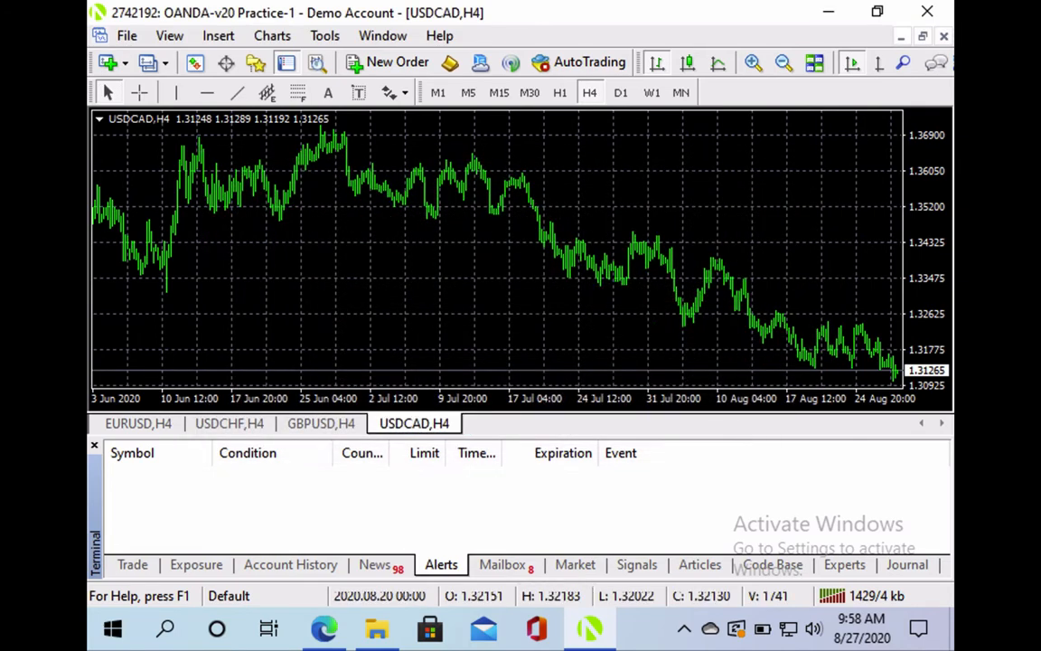
# Browse the Mailbox, Market, Signals, Code Base, Experts and Journal tabs
pyautogui.click(502, 565)
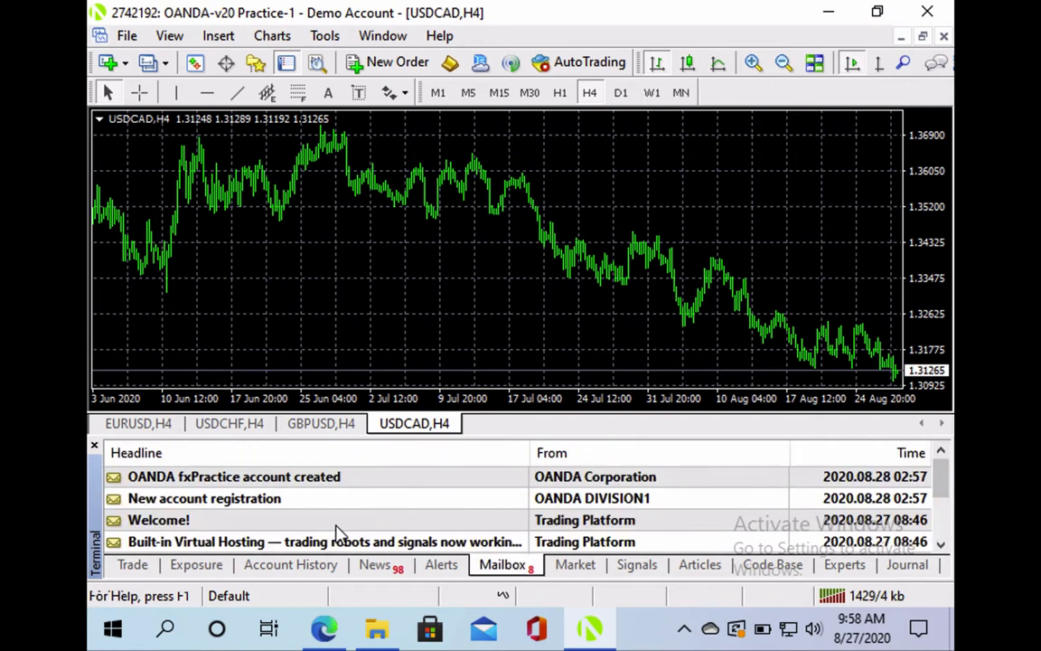
pyautogui.scroll(-2, 343, 528)
pyautogui.scroll(2, 341, 529)
pyautogui.rightClick(402, 331)
pyautogui.click(283, 318)
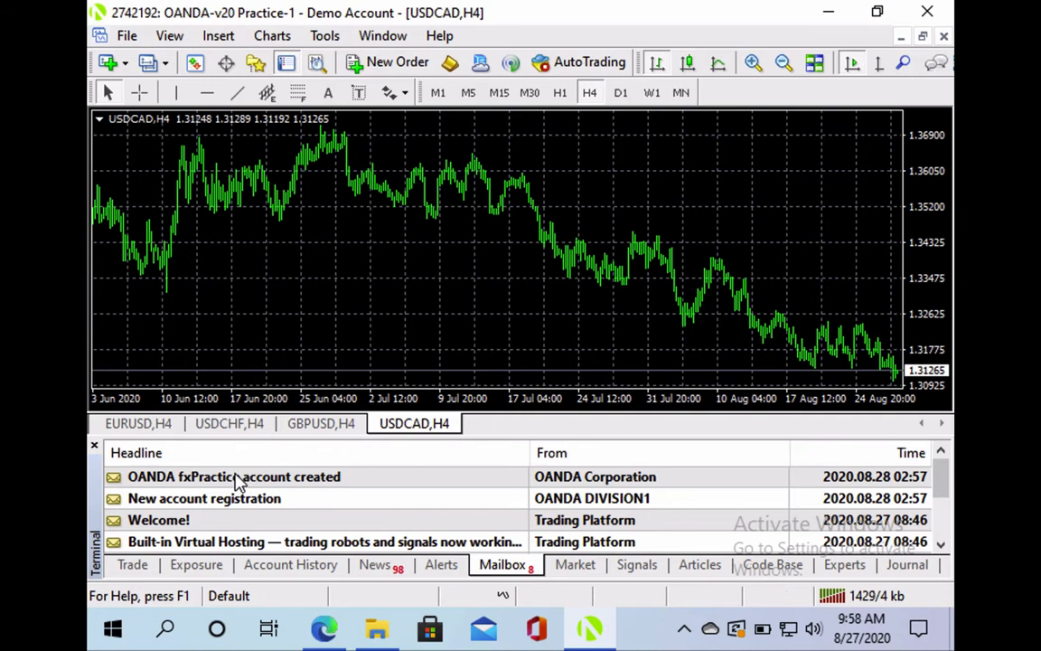
pyautogui.click(578, 566)
pyautogui.click(637, 567)
pyautogui.click(770, 567)
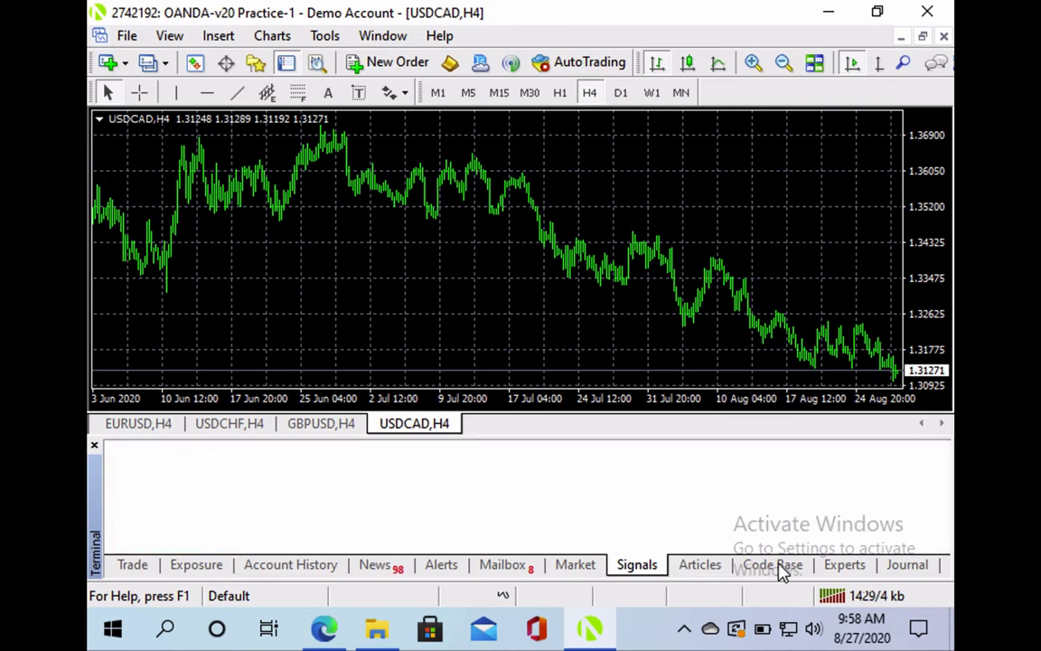
pyautogui.click(845, 567)
pyautogui.click(903, 566)
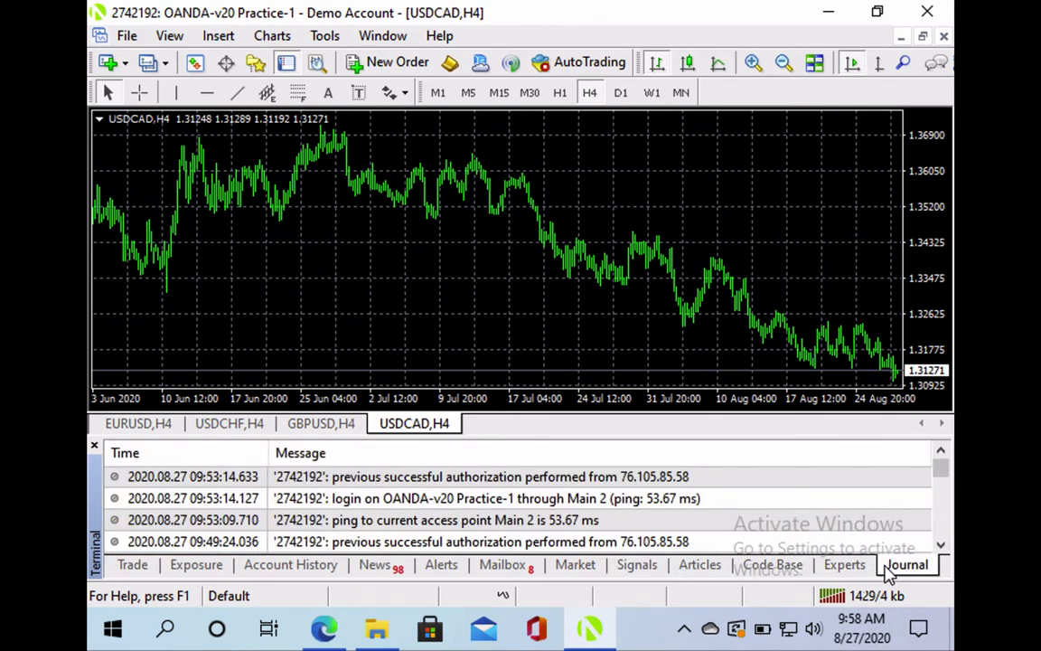
# Cycle through Trade, Account History and Alerts, ending on Trade with the 10 000.00 USD balance
pyautogui.click(135, 566)
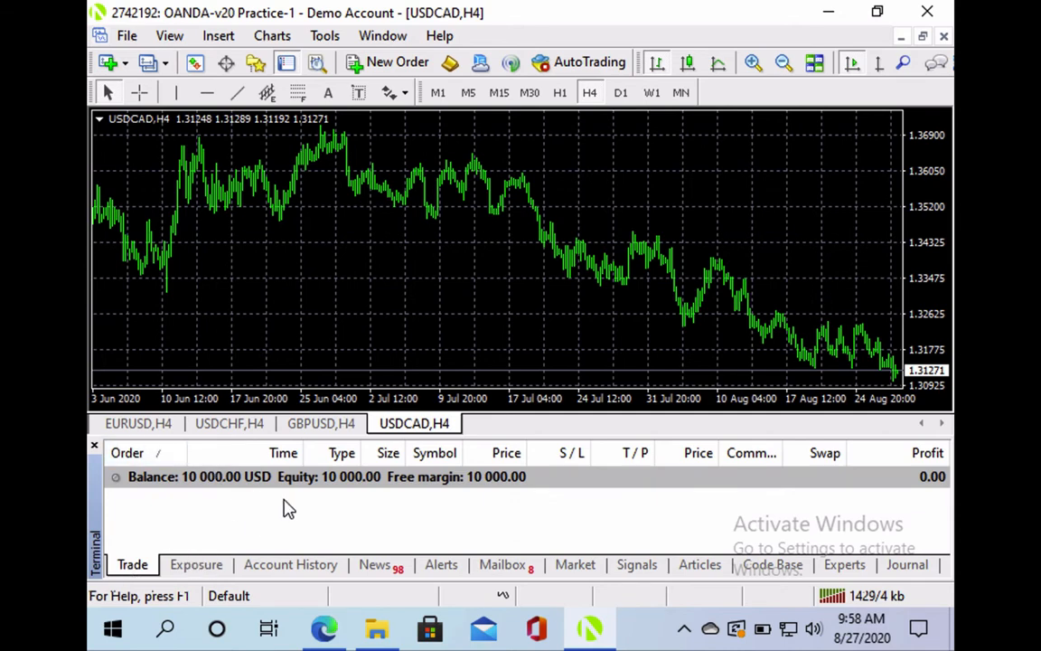
pyautogui.click(285, 564)
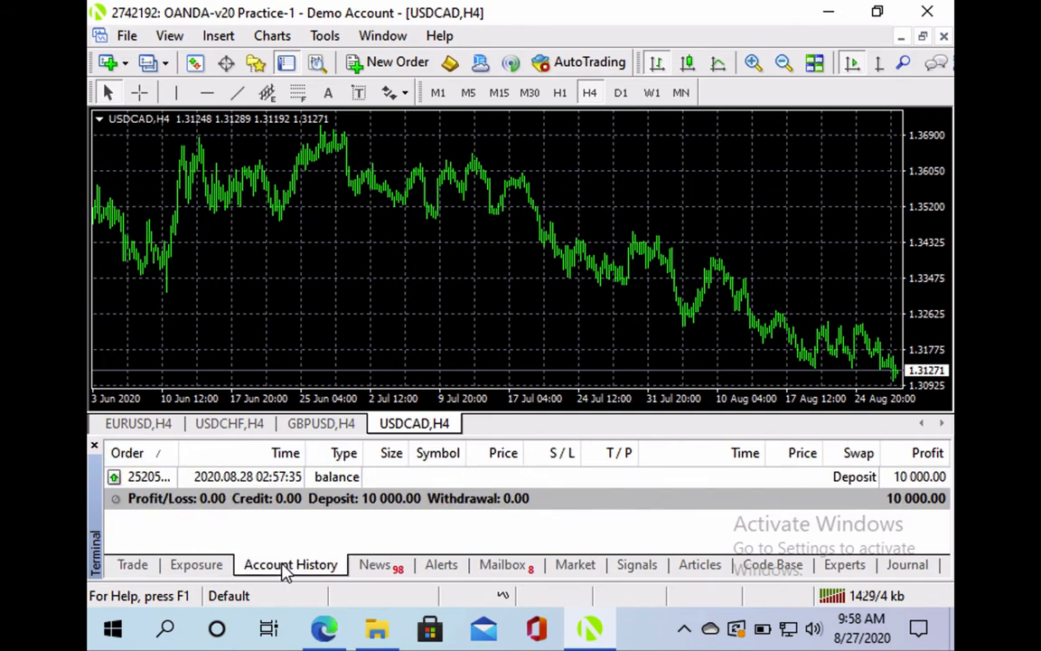
pyautogui.click(134, 565)
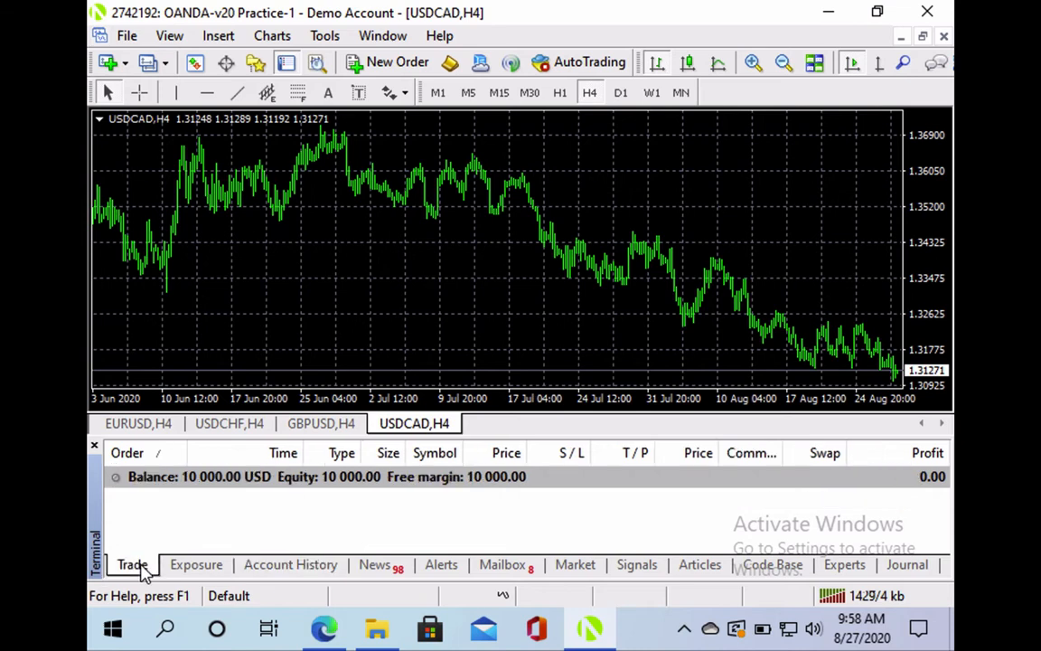
pyautogui.click(440, 569)
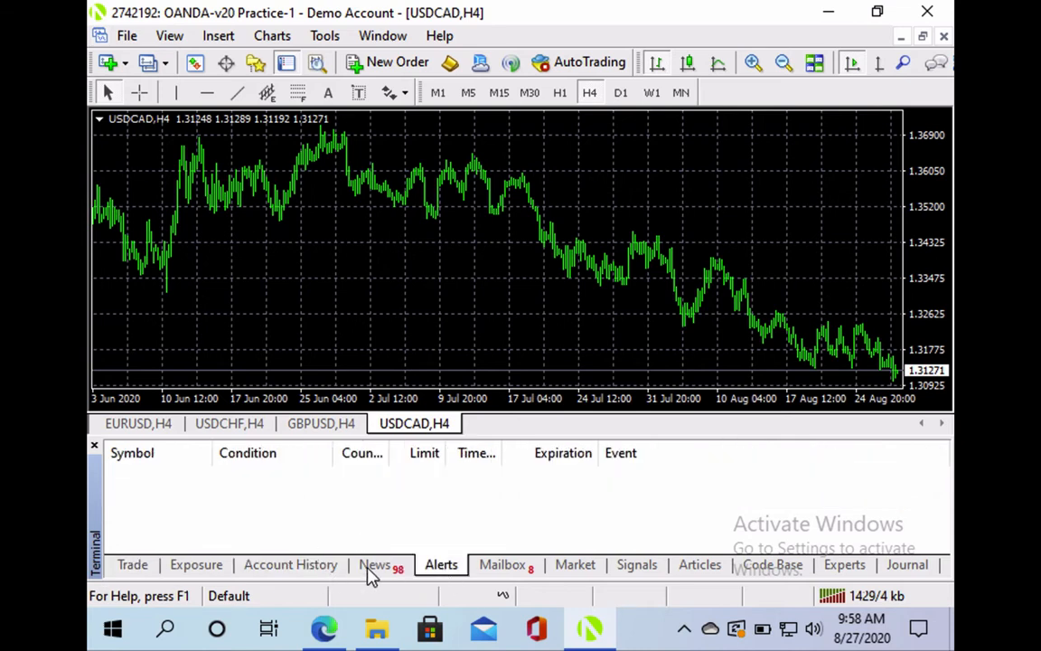
pyautogui.click(133, 570)
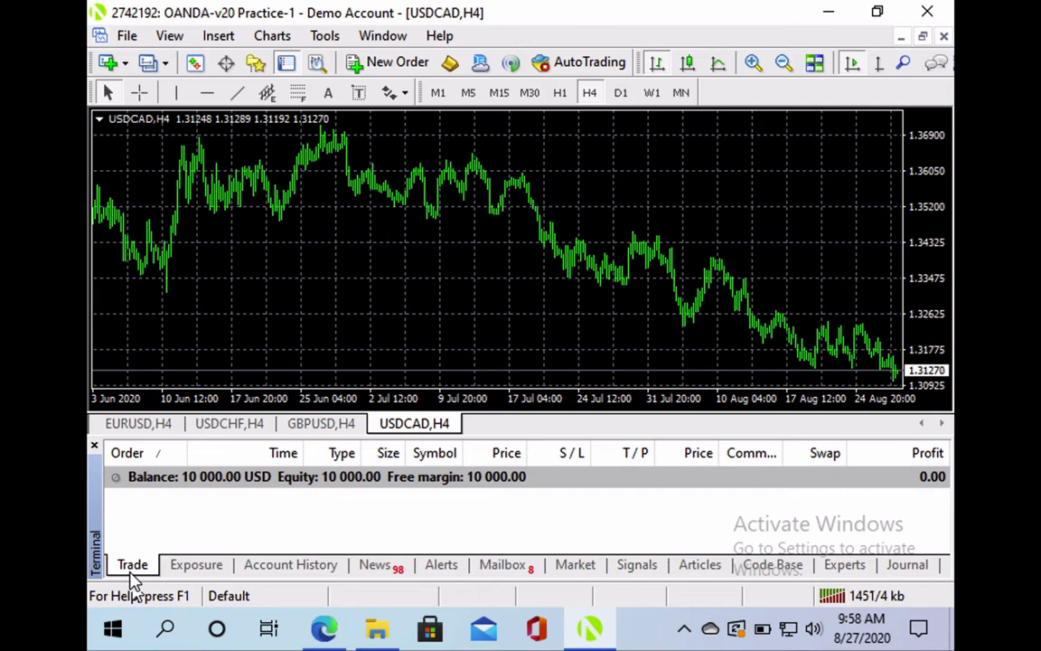
# Hide the Terminal, try toolbar Customize, force-close the hung MetaTrader, and minimize the Forex Factory browser
pyautogui.click(286, 65)
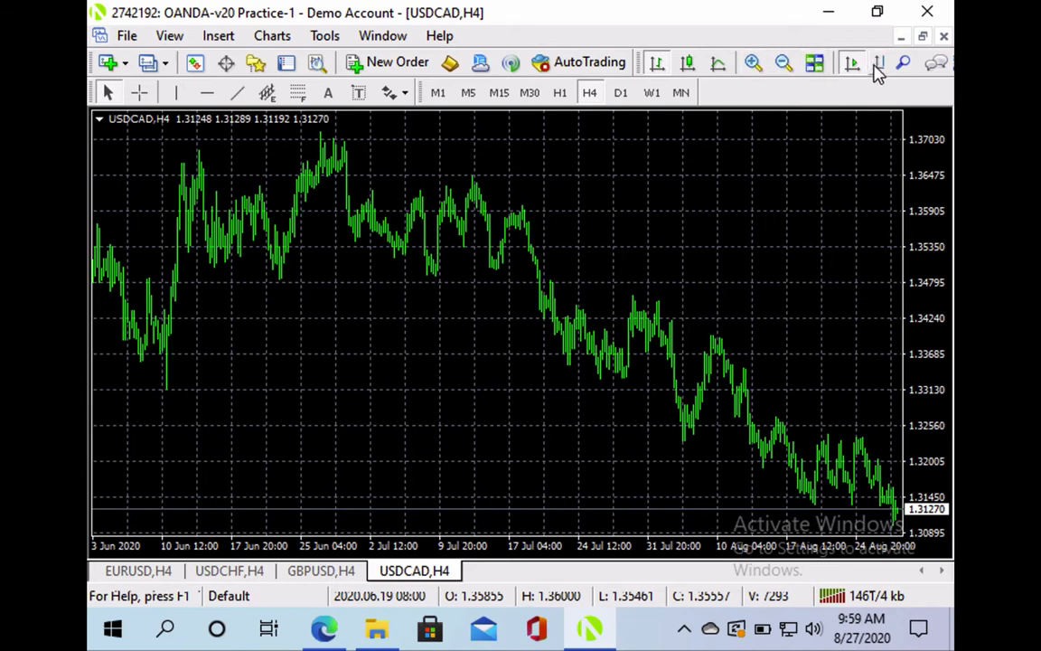
pyautogui.rightClick(641, 65)
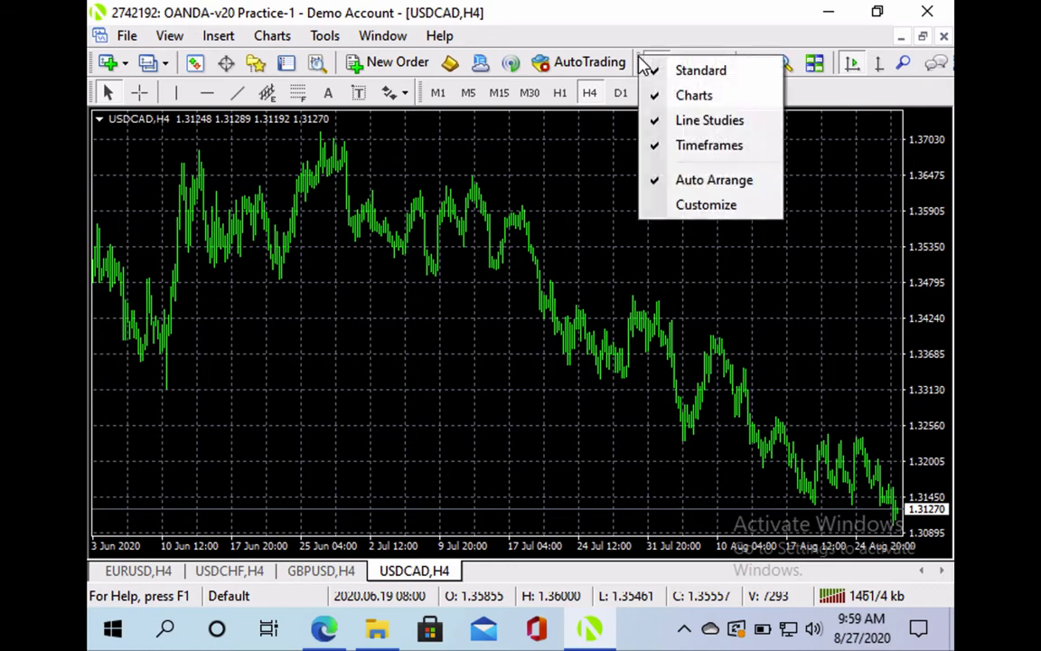
pyautogui.click(686, 206)
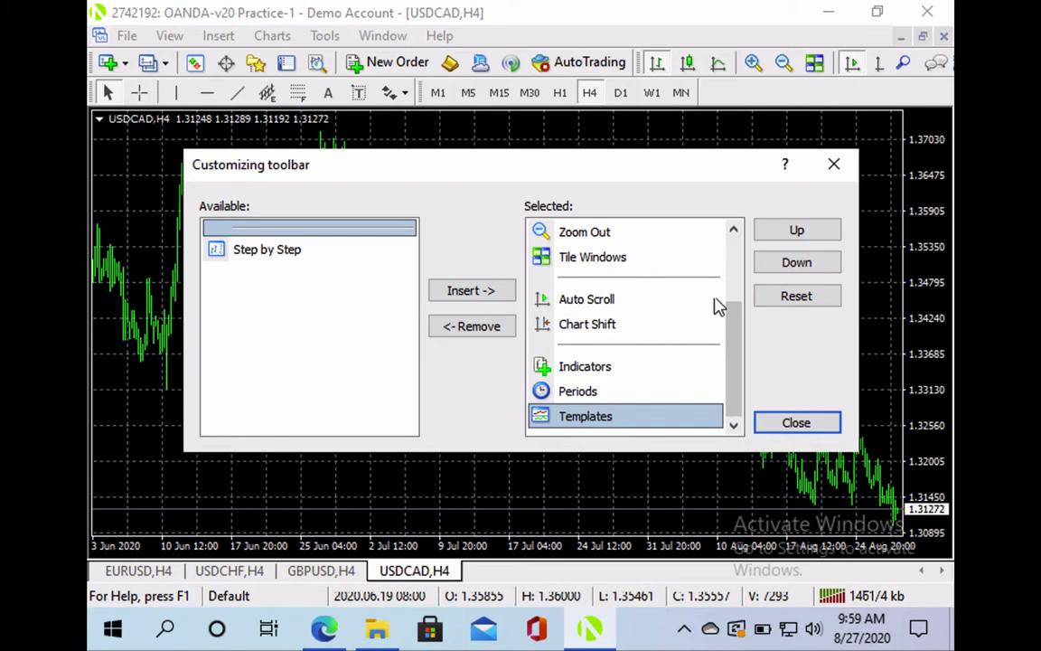
pyautogui.click(832, 168)
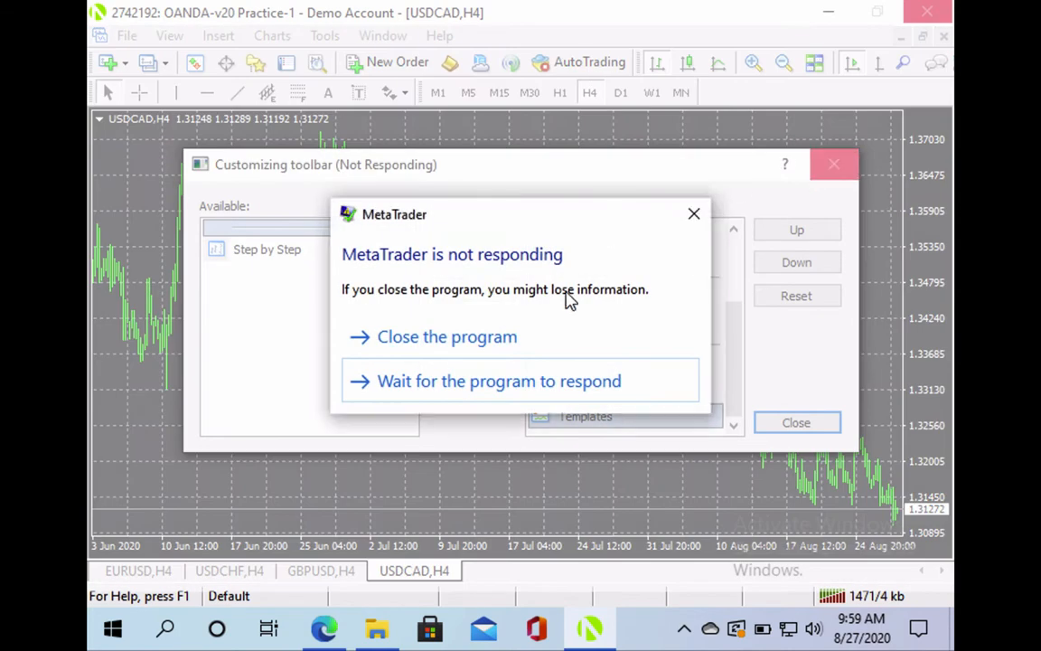
pyautogui.click(490, 348)
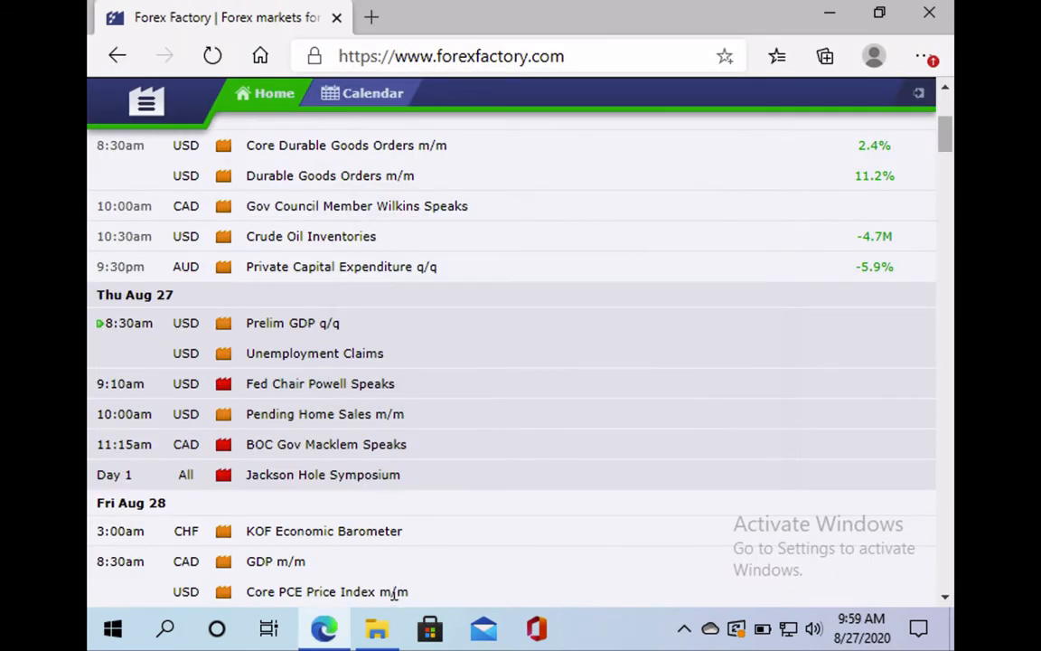
pyautogui.click(824, 12)
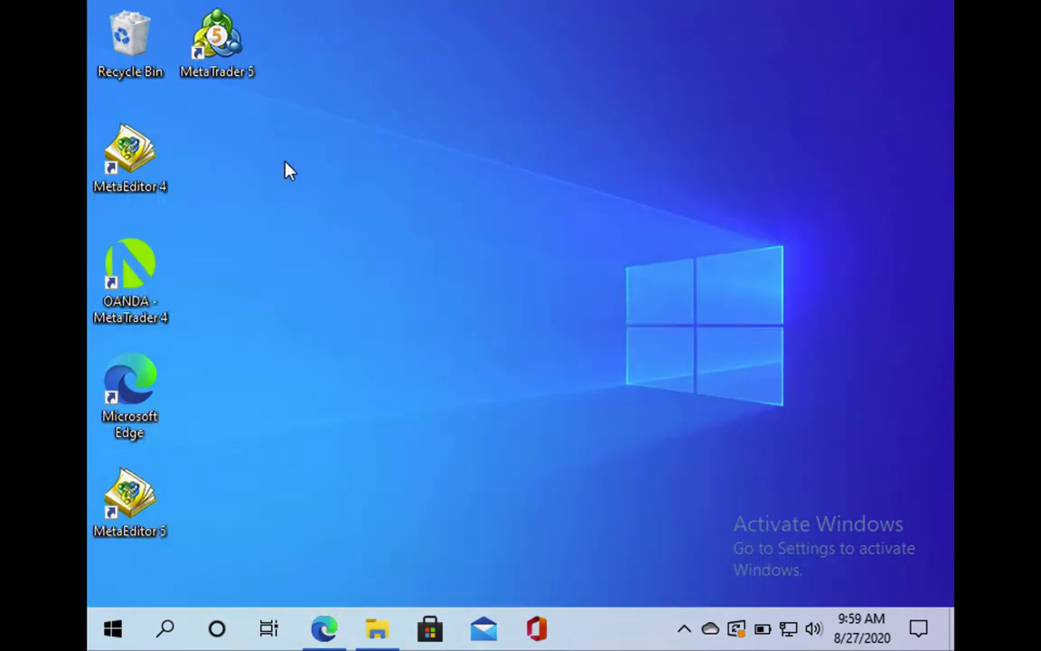
# Relaunch MetaTrader 4 from the OANDA desktop shortcut and close the Navigator panel
pyautogui.doubleClick(128, 300)
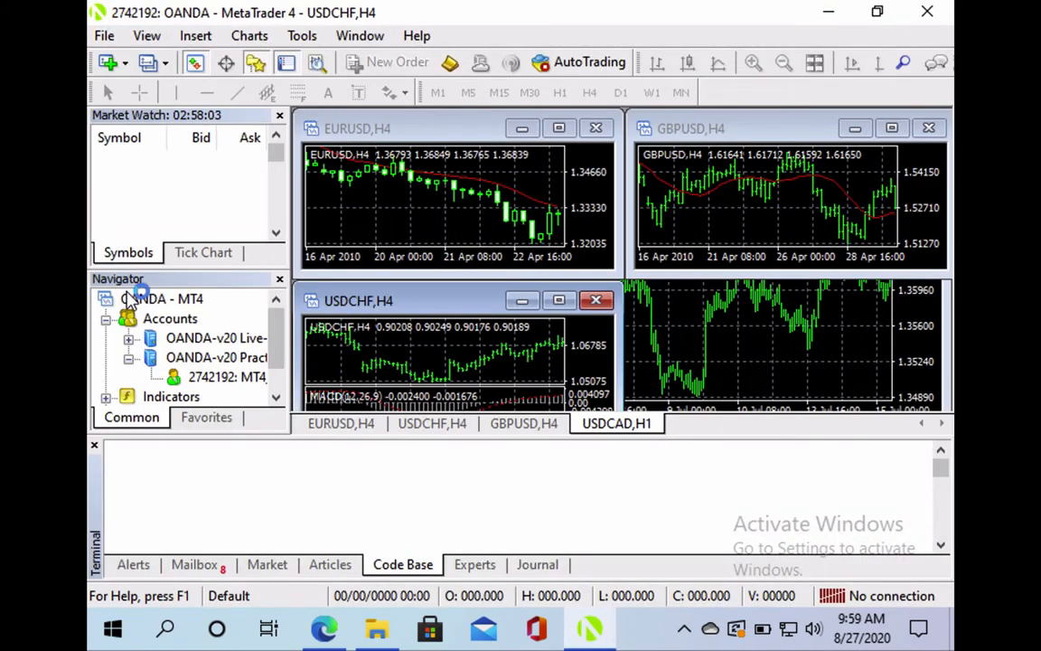
pyautogui.click(279, 279)
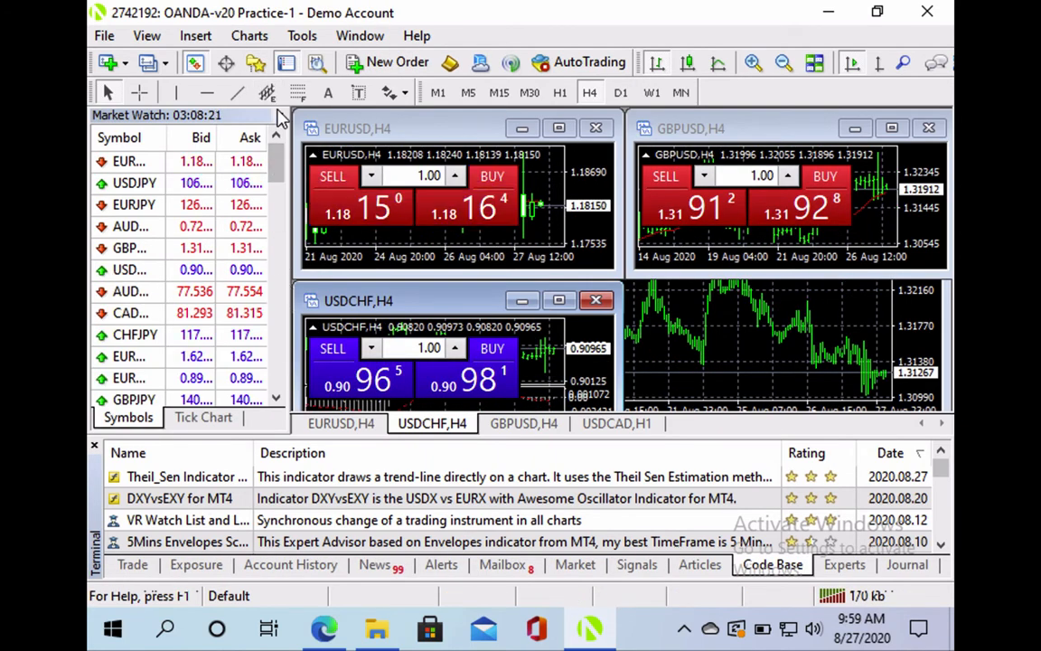
# Close Market Watch and the Terminal, then maximize the USDCAD,H1 chart
pyautogui.click(279, 115)
pyautogui.click(132, 565)
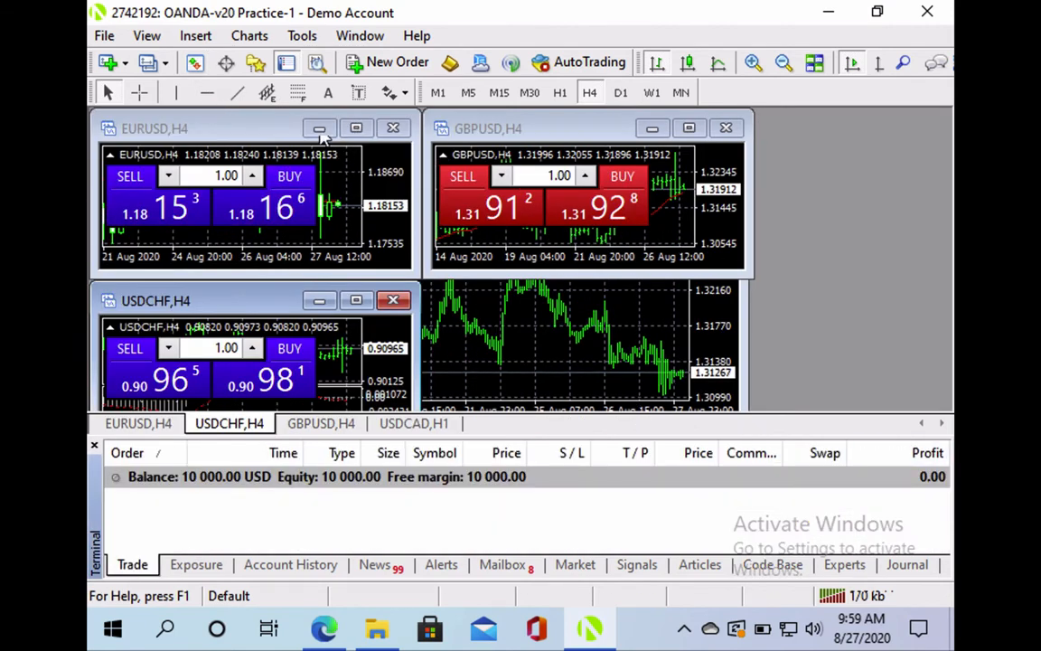
pyautogui.click(288, 68)
pyautogui.doubleClick(416, 571)
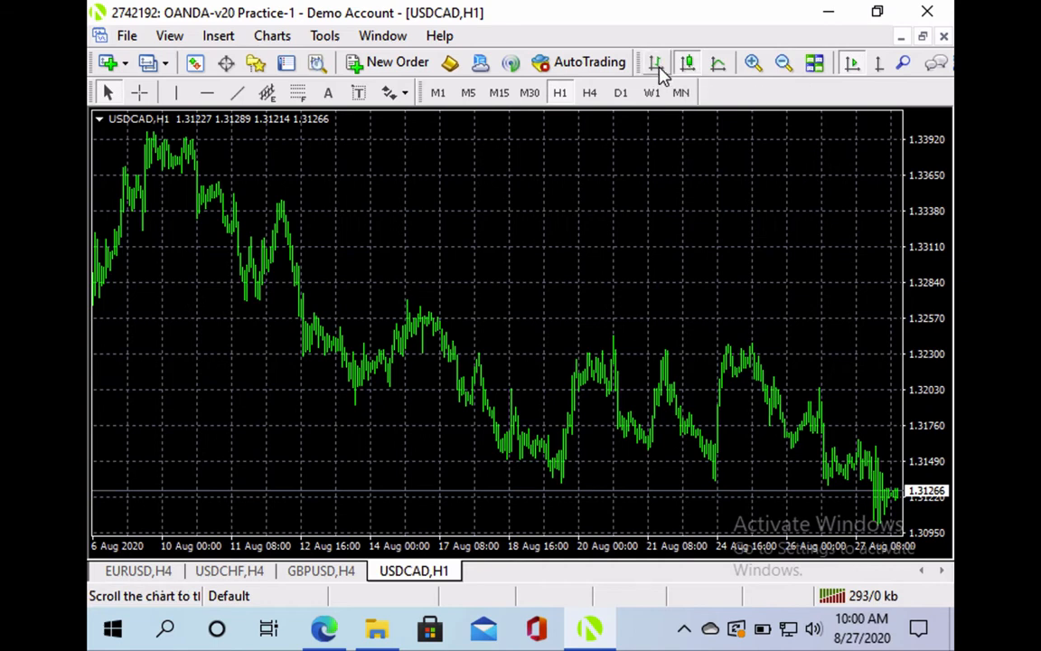
# Zoom the USDCAD chart in and back out, and toggle auto-scroll on and off
pyautogui.click(758, 69)
pyautogui.click(759, 70)
pyautogui.click(782, 71)
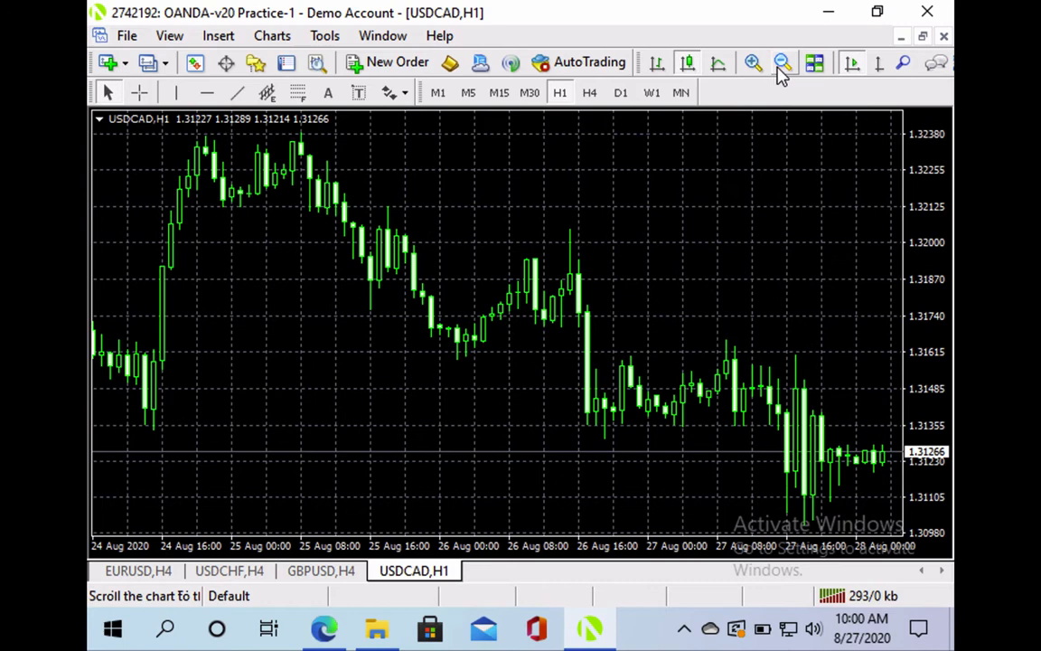
pyautogui.click(782, 71)
pyautogui.click(854, 70)
pyautogui.click(854, 70)
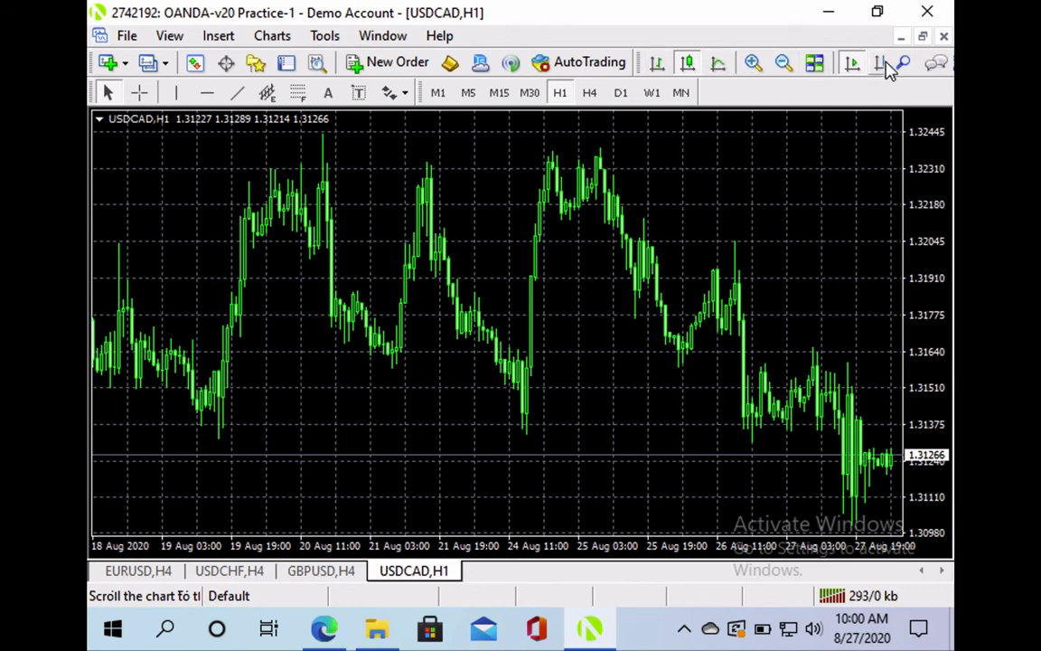
# Remove Tile Windows and Indicators from the toolbar, then toggle Chart Shift for right-edge space
pyautogui.rightClick(640, 73)
pyautogui.click(678, 213)
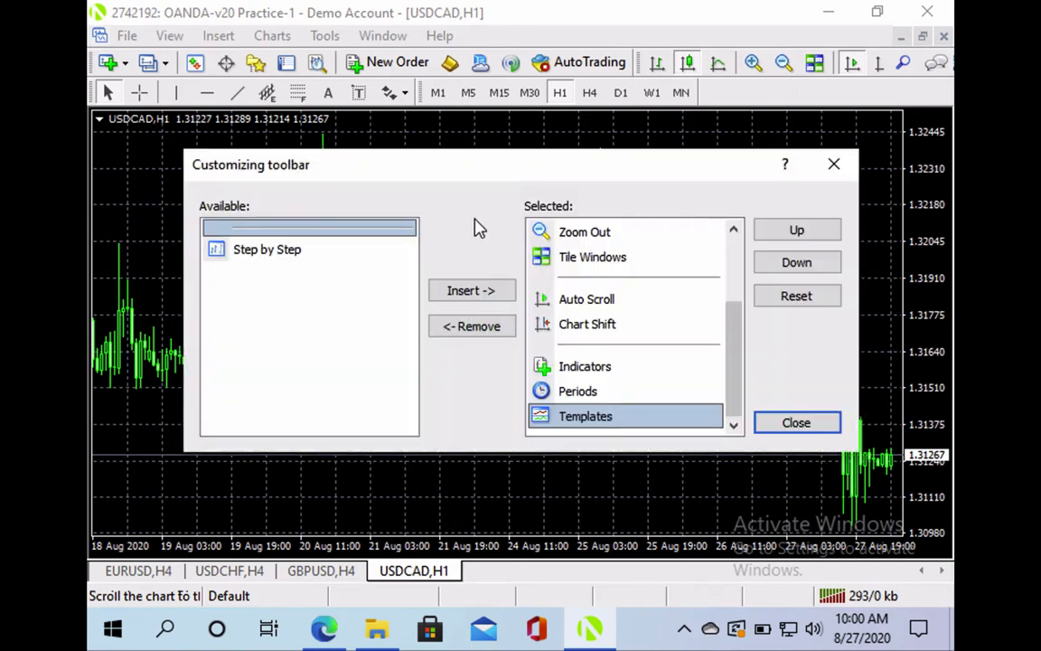
pyautogui.click(590, 262)
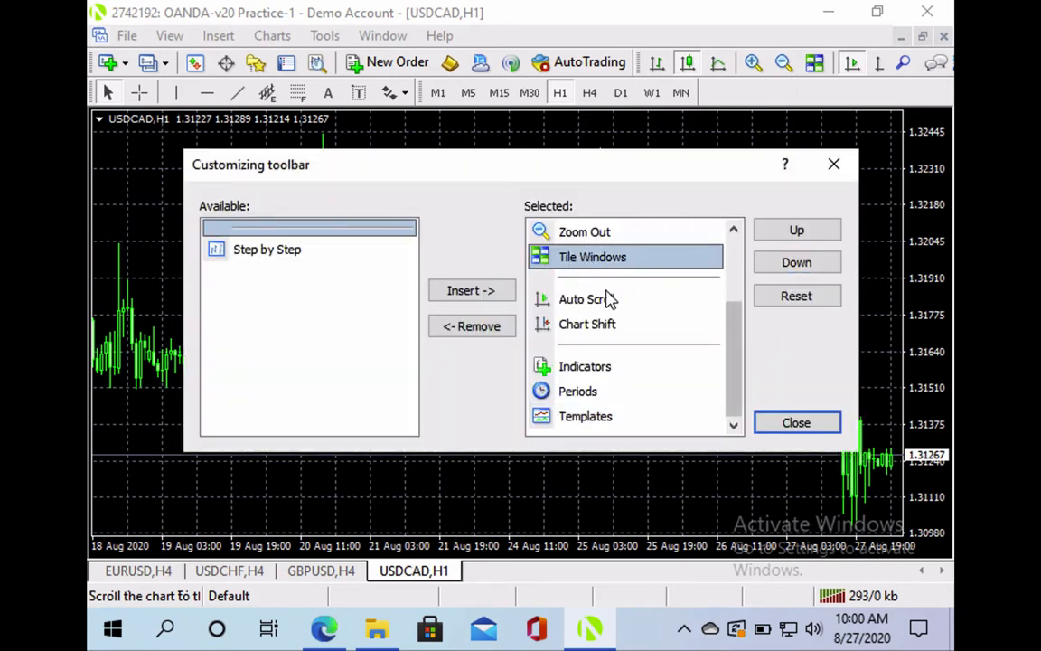
pyautogui.click(493, 327)
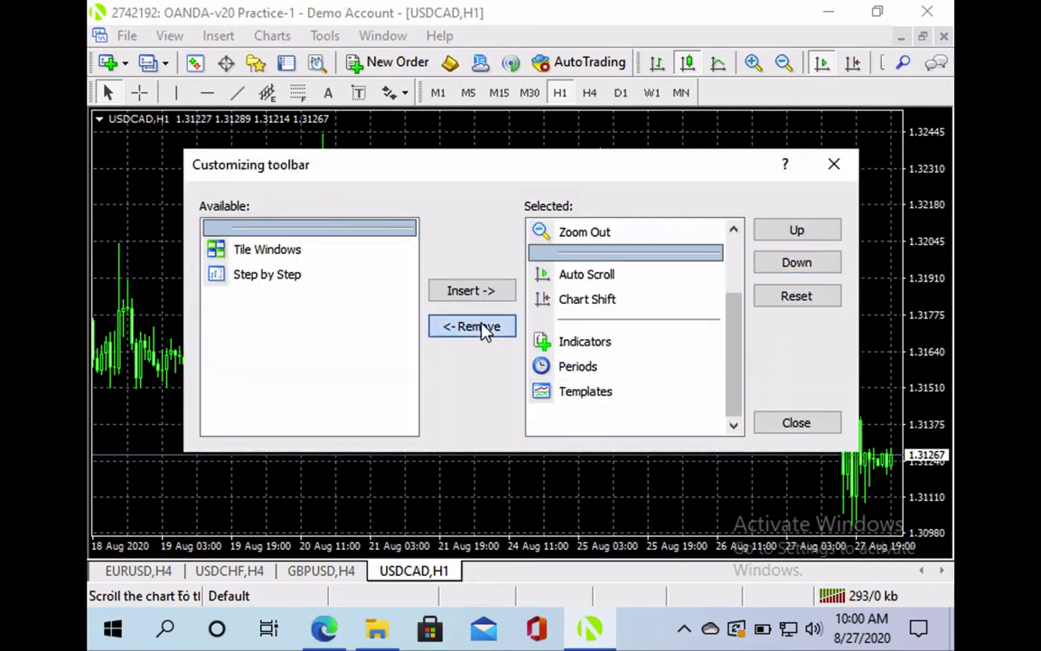
pyautogui.click(583, 343)
pyautogui.click(479, 329)
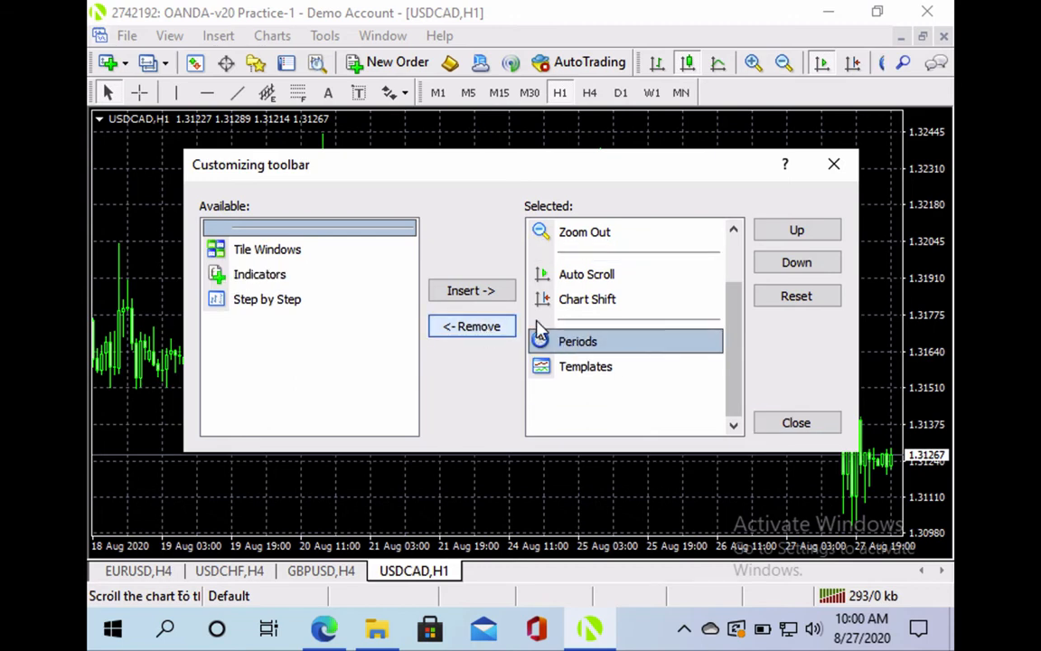
pyautogui.click(786, 424)
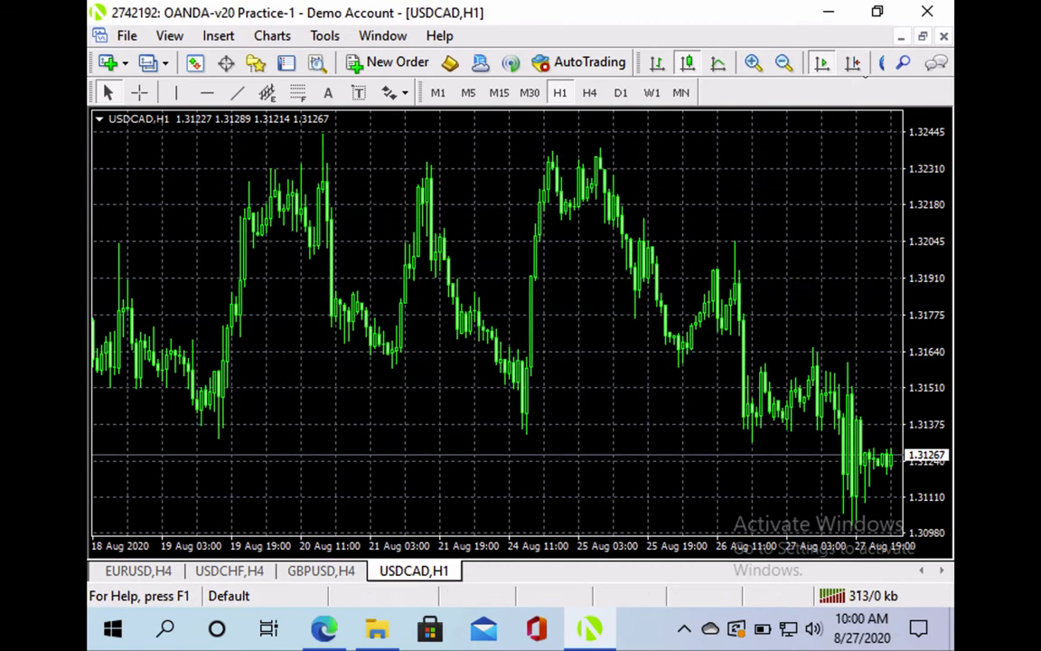
pyautogui.click(852, 62)
pyautogui.click(852, 63)
# Force-quit the frozen MetaTrader 4 terminal by choosing Close the program
pyautogui.click(852, 62)
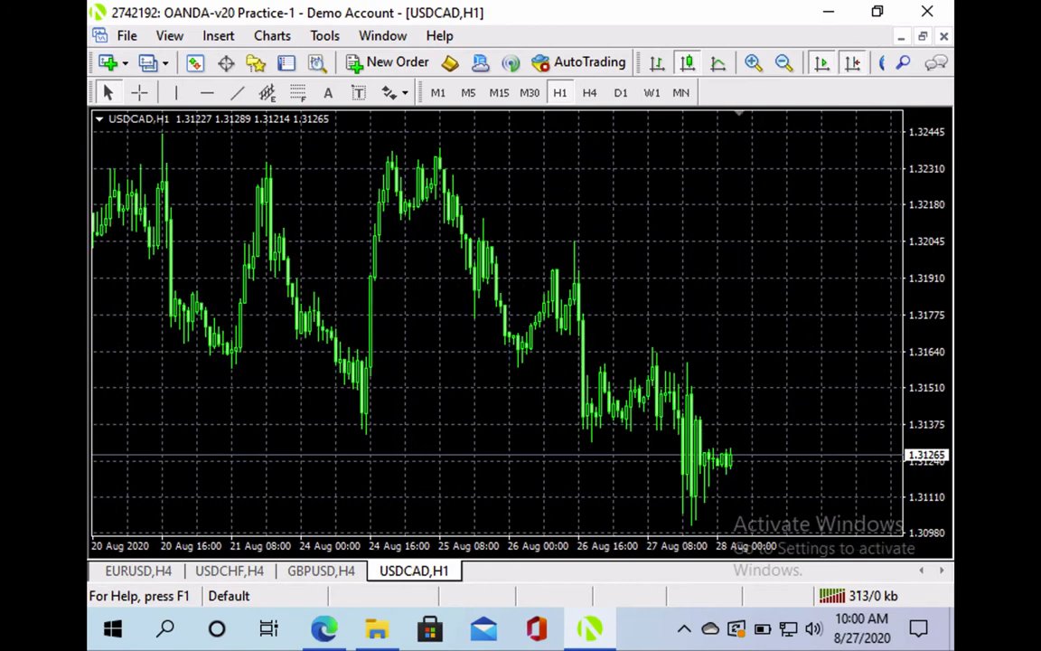
pyautogui.rightClick(658, 234)
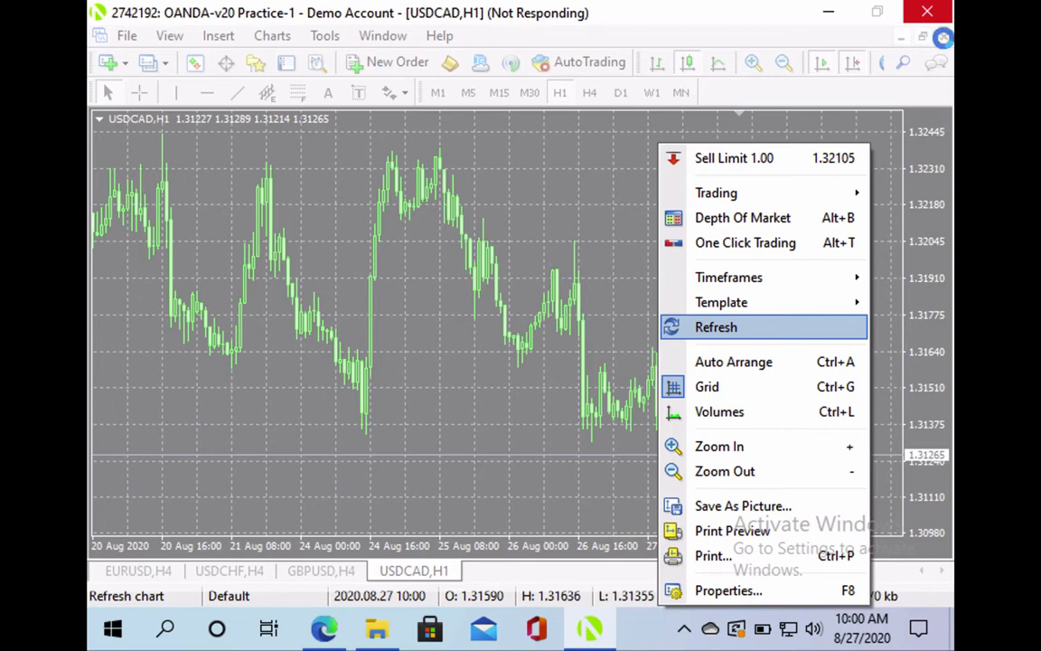
pyautogui.click(931, 13)
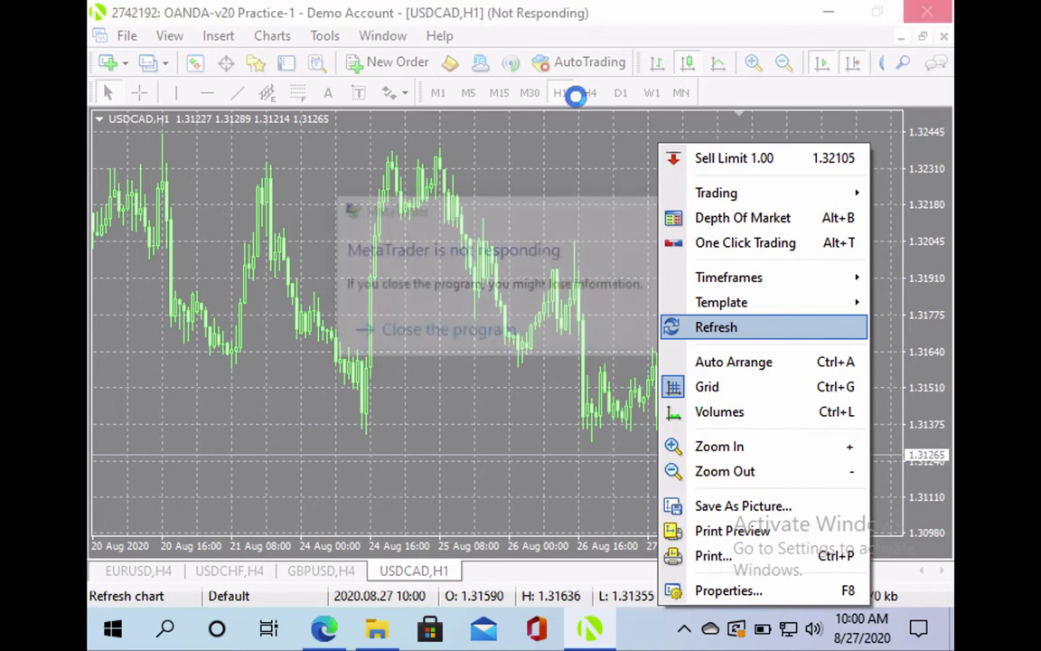
pyautogui.click(455, 334)
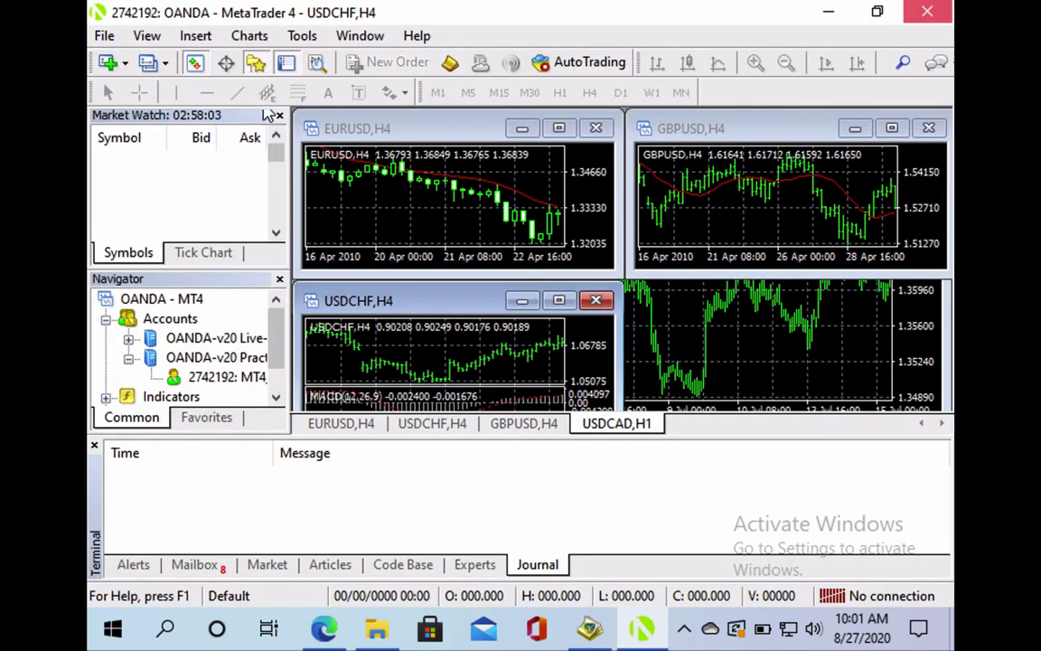
# Bring up MetaEditor, then relaunch OANDA - MetaTrader 4 from its desktop shortcut
pyautogui.click(193, 62)
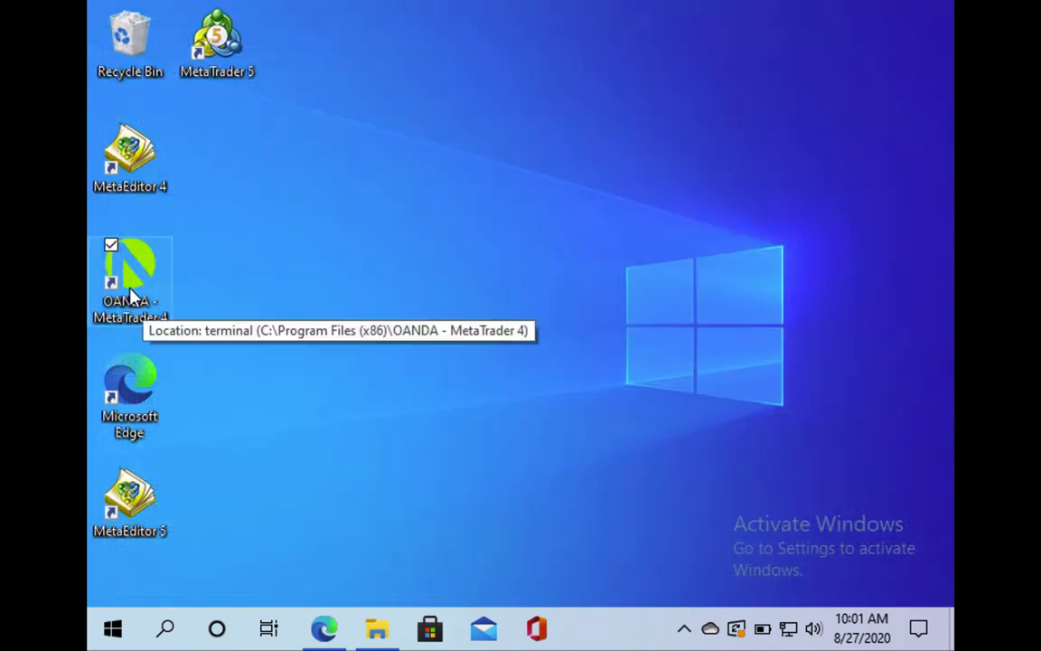
pyautogui.doubleClick(133, 294)
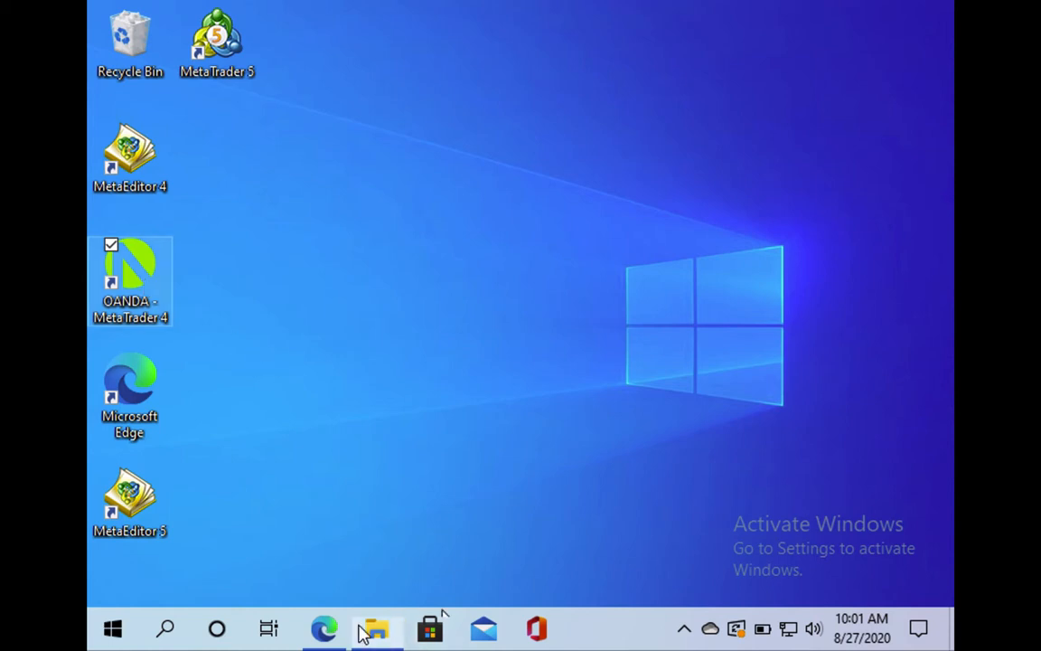
pyautogui.click(325, 628)
pyautogui.click(326, 628)
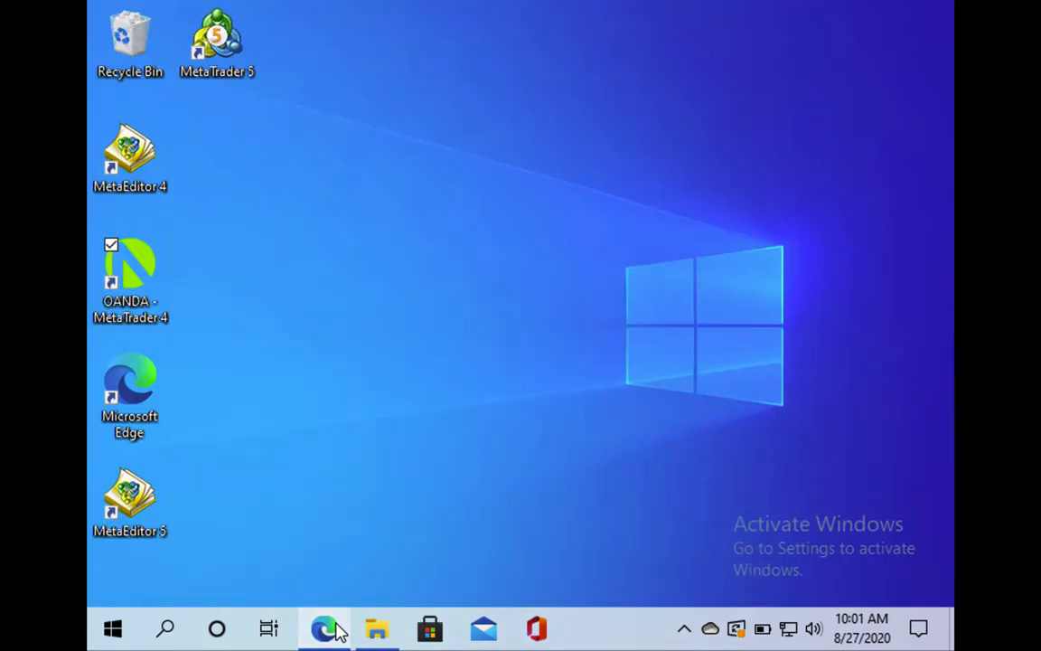
pyautogui.click(325, 628)
pyautogui.click(325, 628)
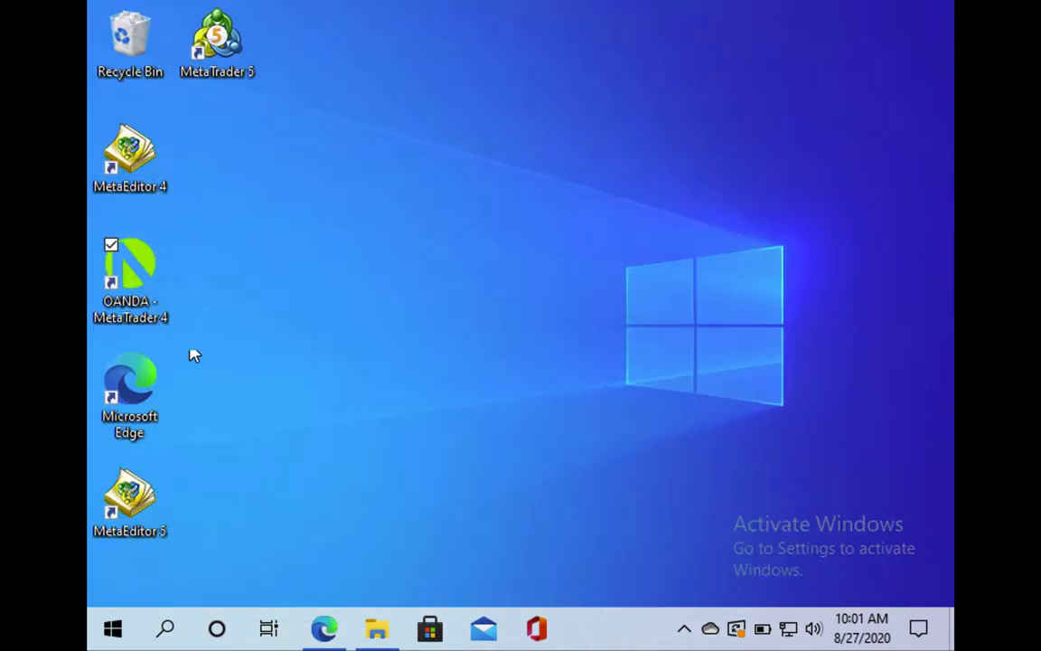
pyautogui.doubleClick(138, 283)
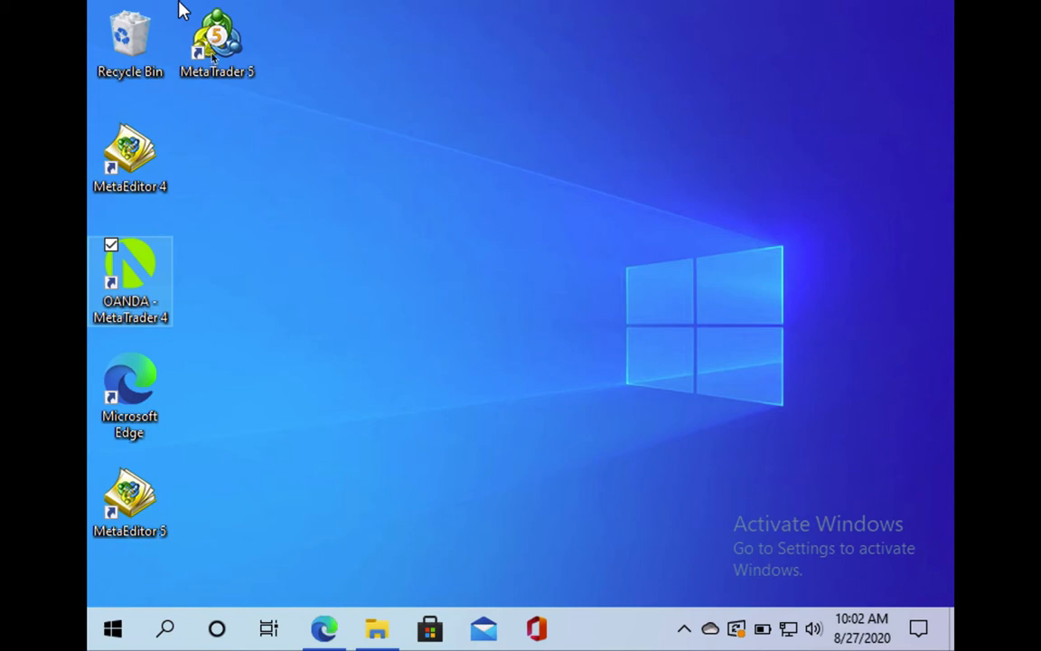
# Take the Windows 10 virtual machine window out of full screen
pyautogui.click(20, 8)
pyautogui.click(19, 7)
pyautogui.click(40, 29)
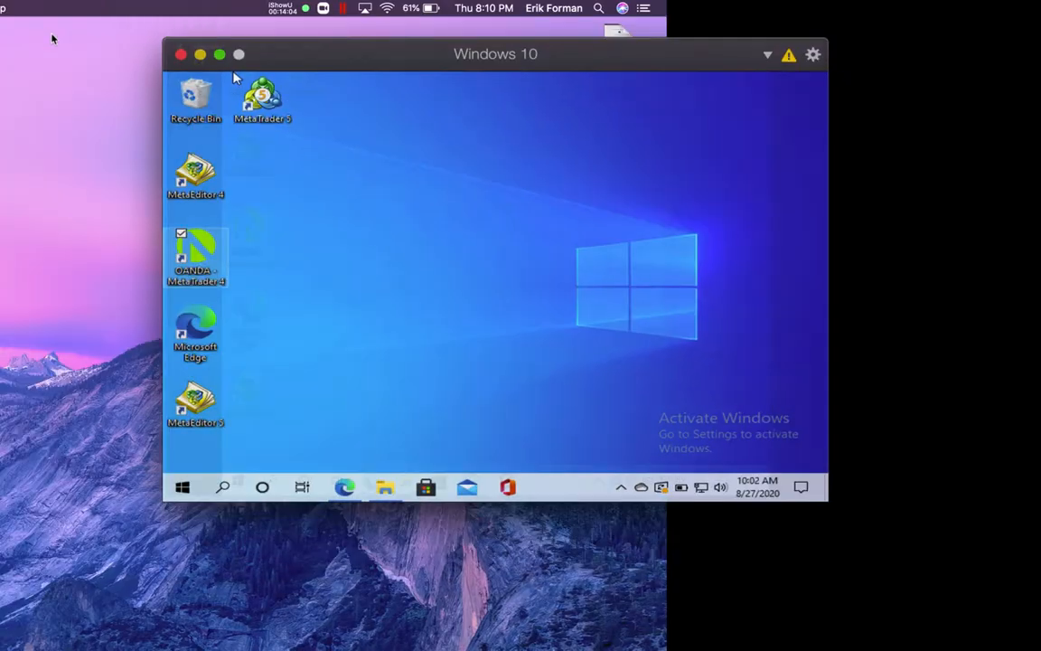
pyautogui.click(820, 311)
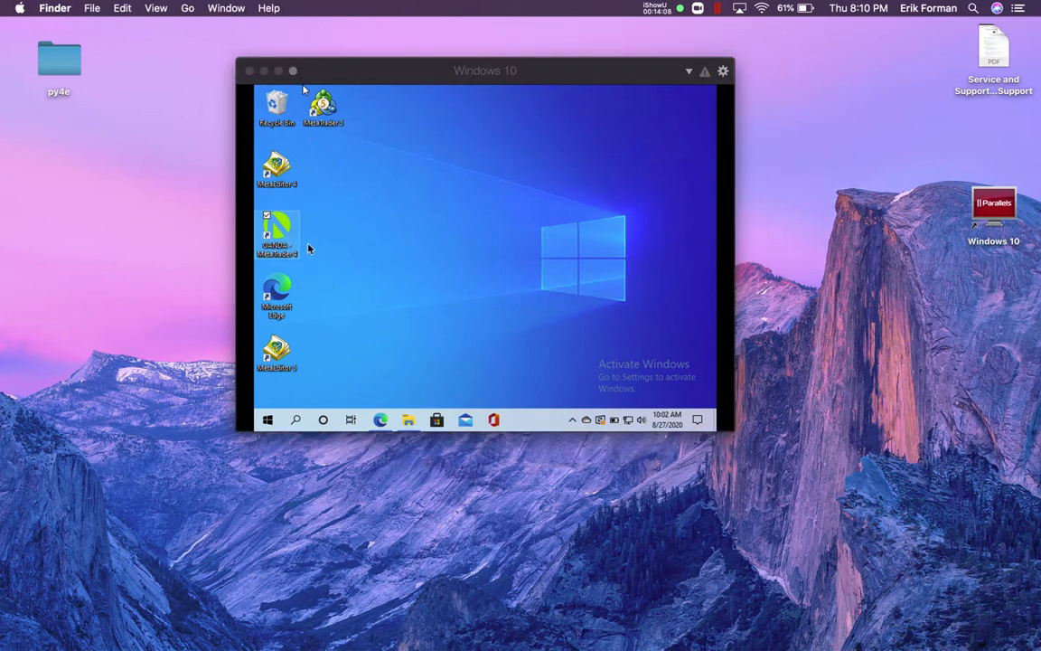
pyautogui.click(304, 88)
# Close the Windows 10 virtual machine window and relaunch it from its Mac desktop icon
pyautogui.click(290, 244)
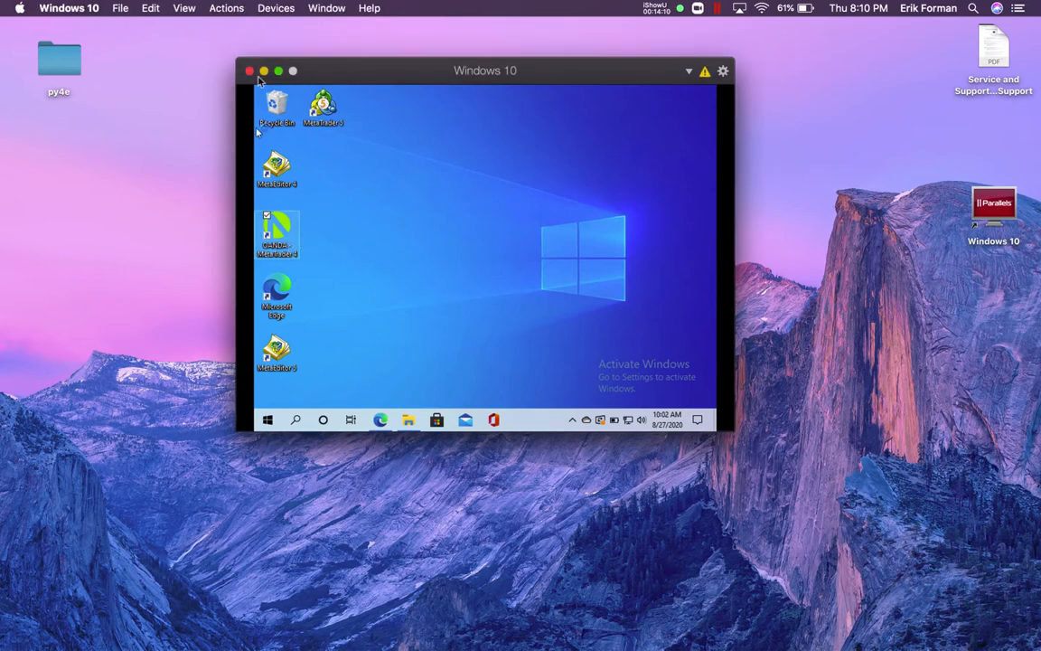
pyautogui.click(251, 71)
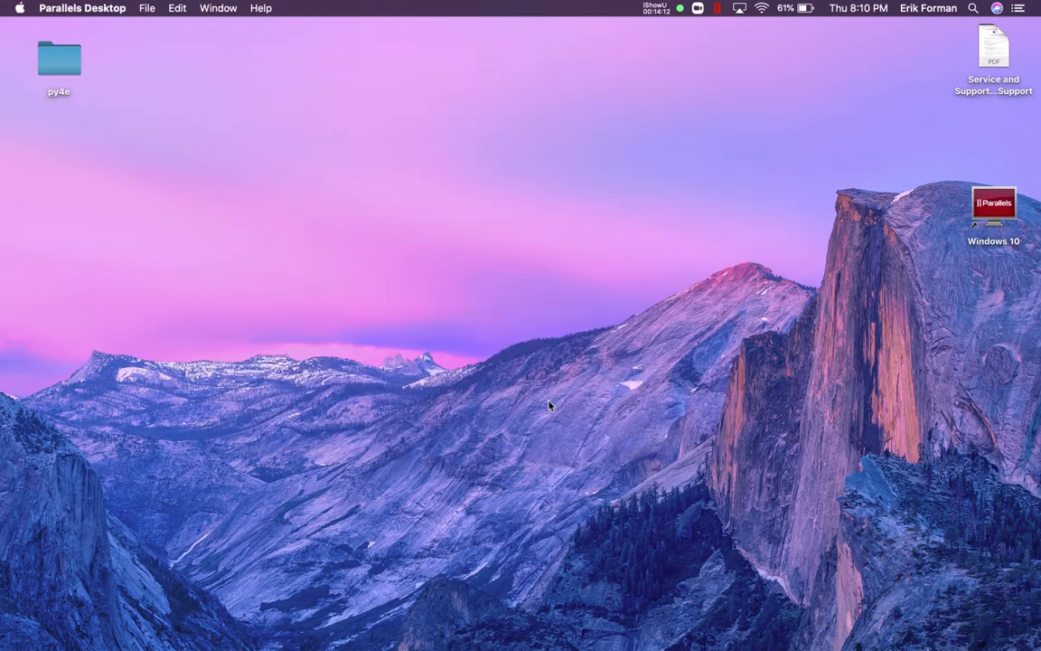
pyautogui.click(996, 215)
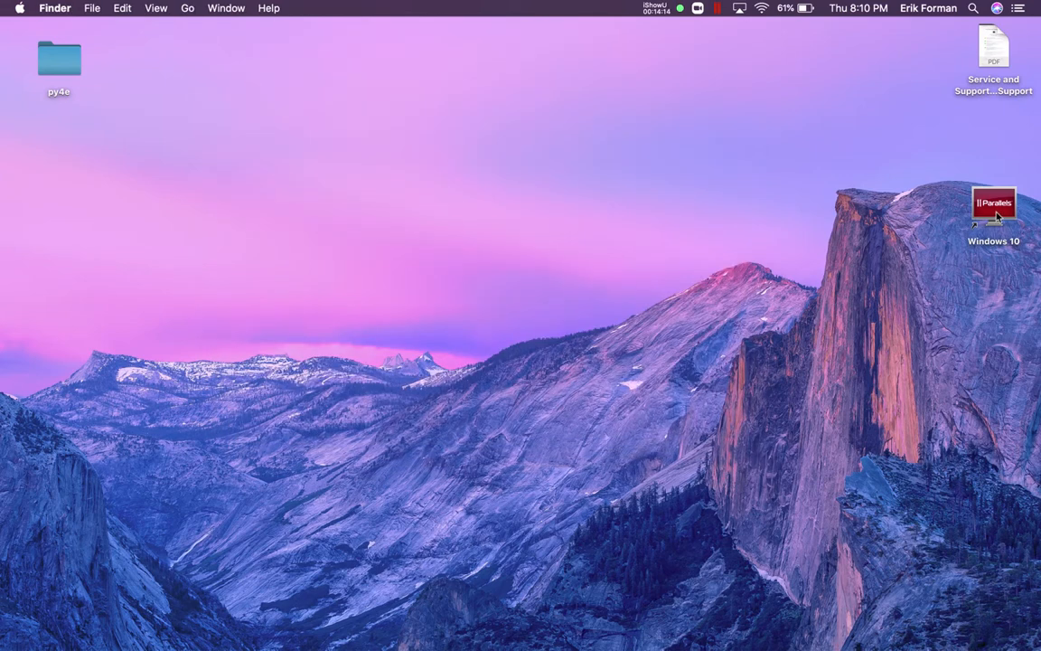
pyautogui.doubleClick(996, 215)
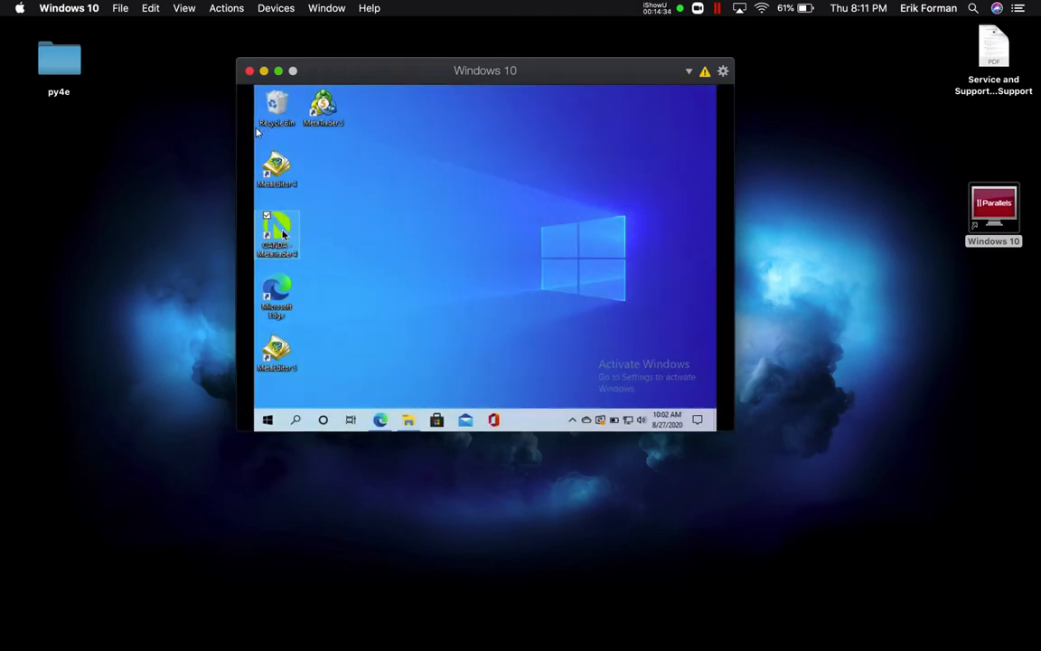
# Minimize the Forex Factory Edge window and launch OANDA - MetaTrader 4 from the desktop
pyautogui.click(282, 237)
pyautogui.click(269, 420)
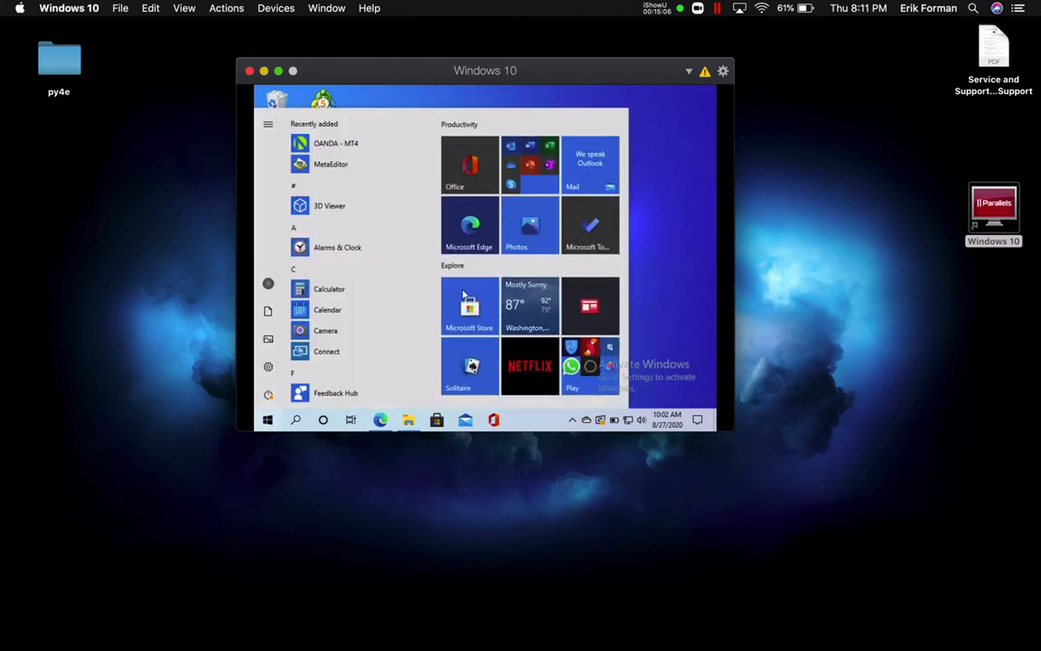
pyautogui.click(380, 420)
pyautogui.click(380, 420)
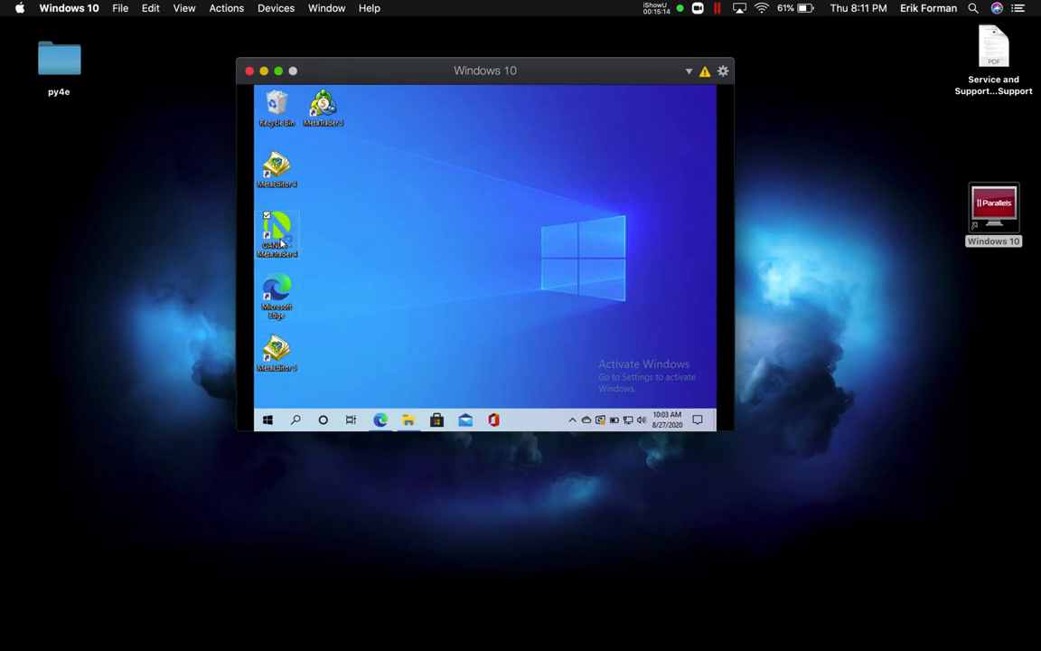
pyautogui.doubleClick(276, 234)
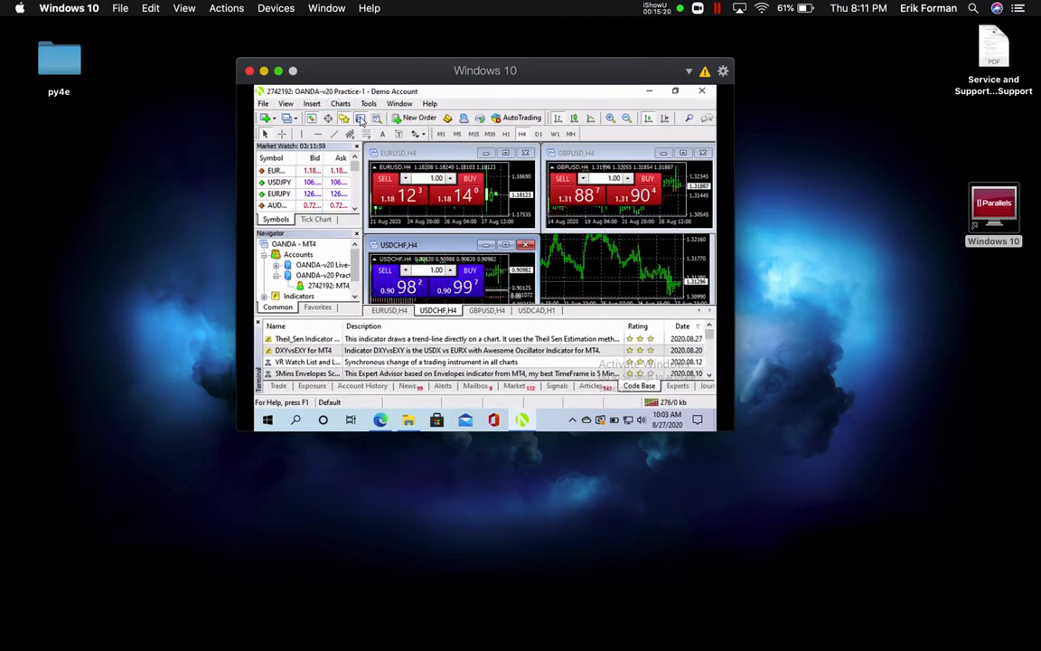
# Hide Terminal, Navigator and Market Watch, maximize the USDCAD,H1 chart and turn on Chart Shift
pyautogui.click(280, 386)
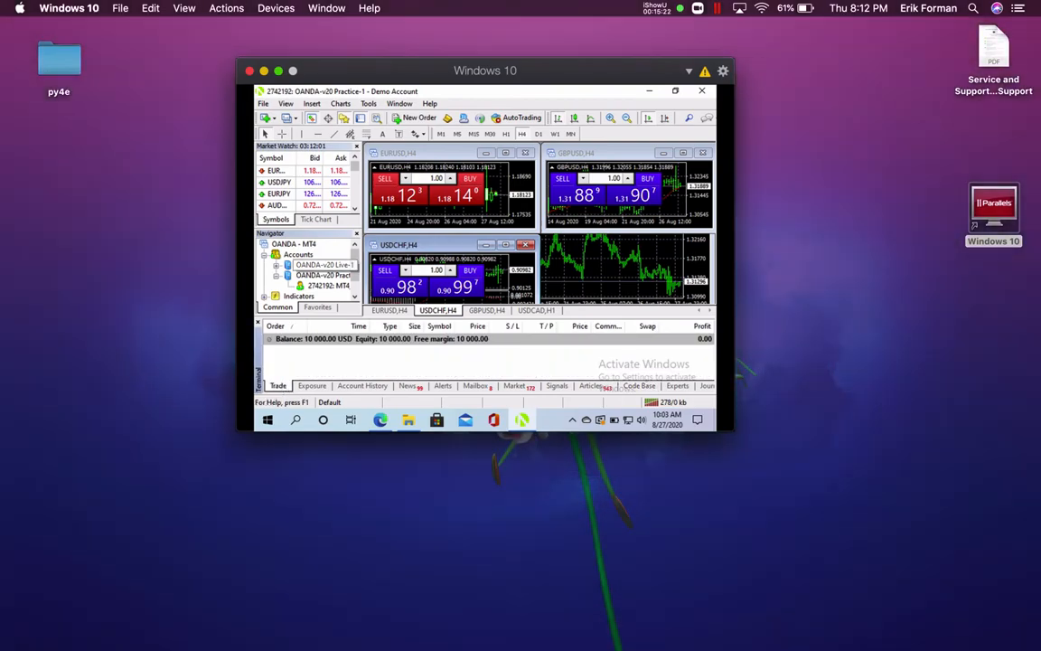
pyautogui.click(360, 121)
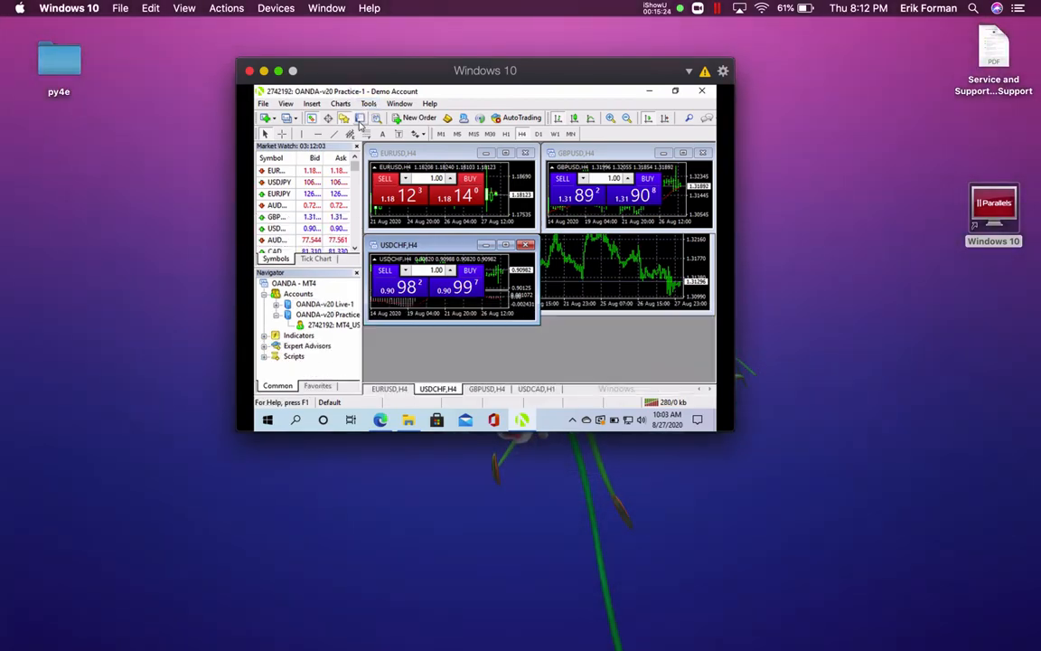
pyautogui.click(279, 73)
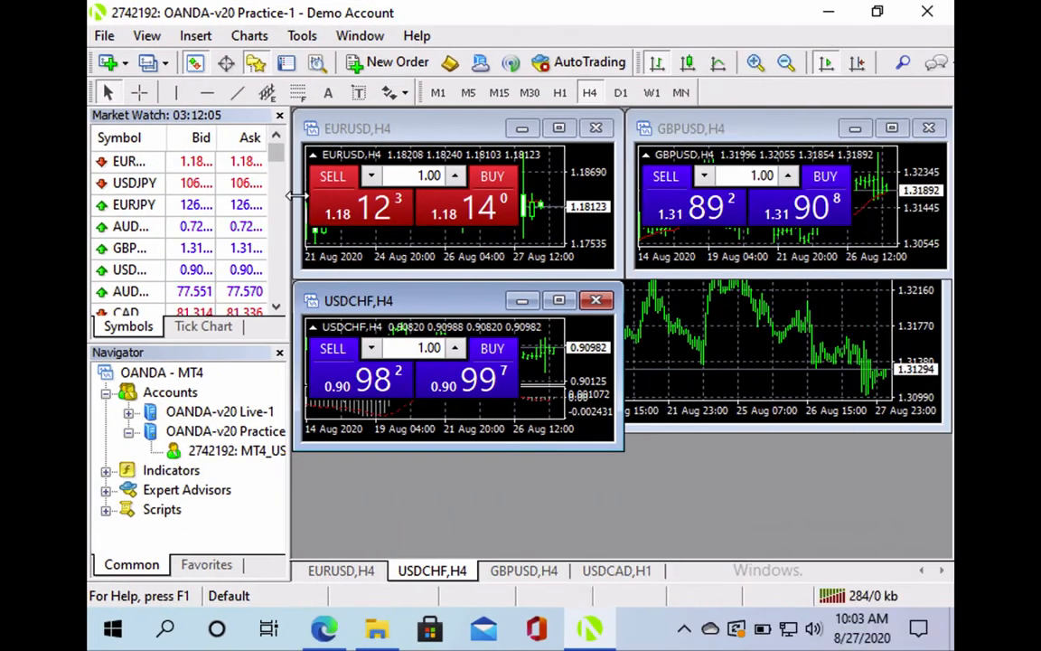
pyautogui.click(631, 569)
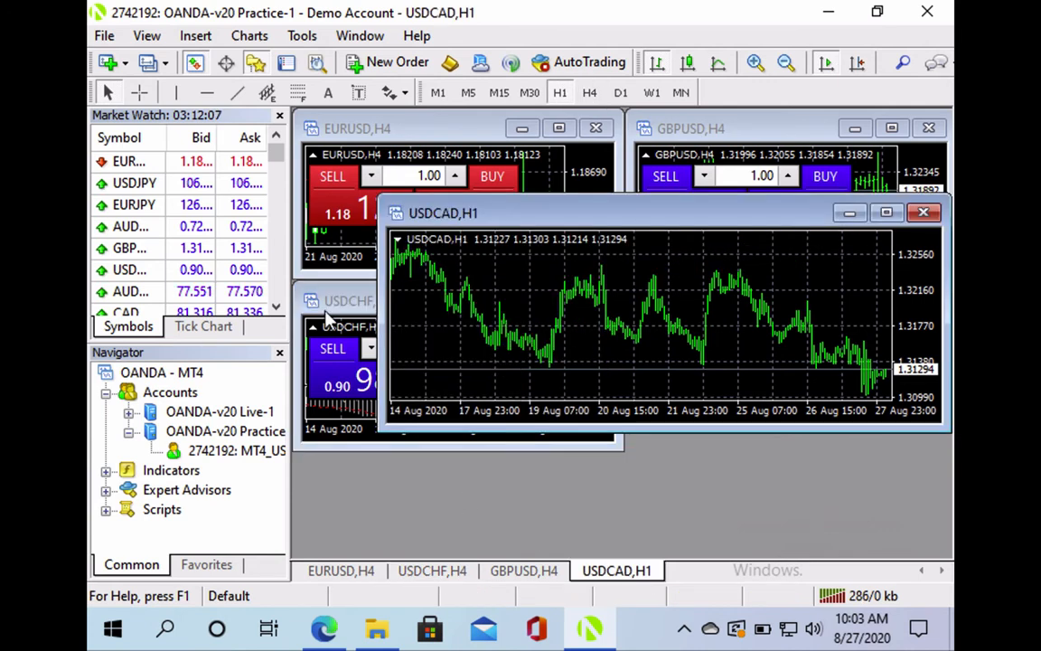
pyautogui.click(280, 352)
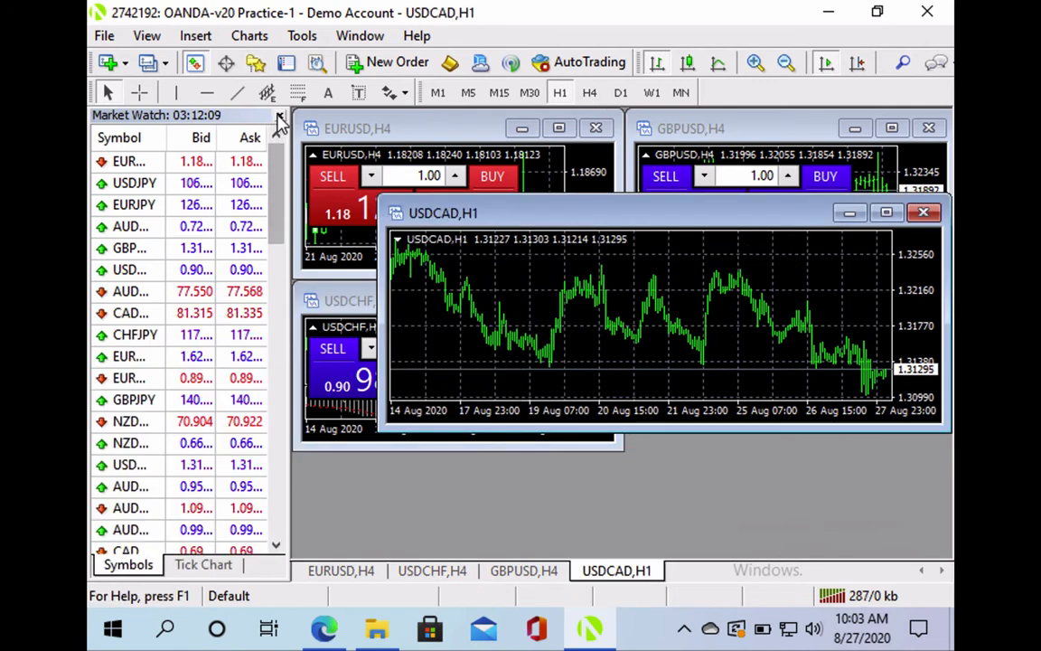
pyautogui.click(279, 115)
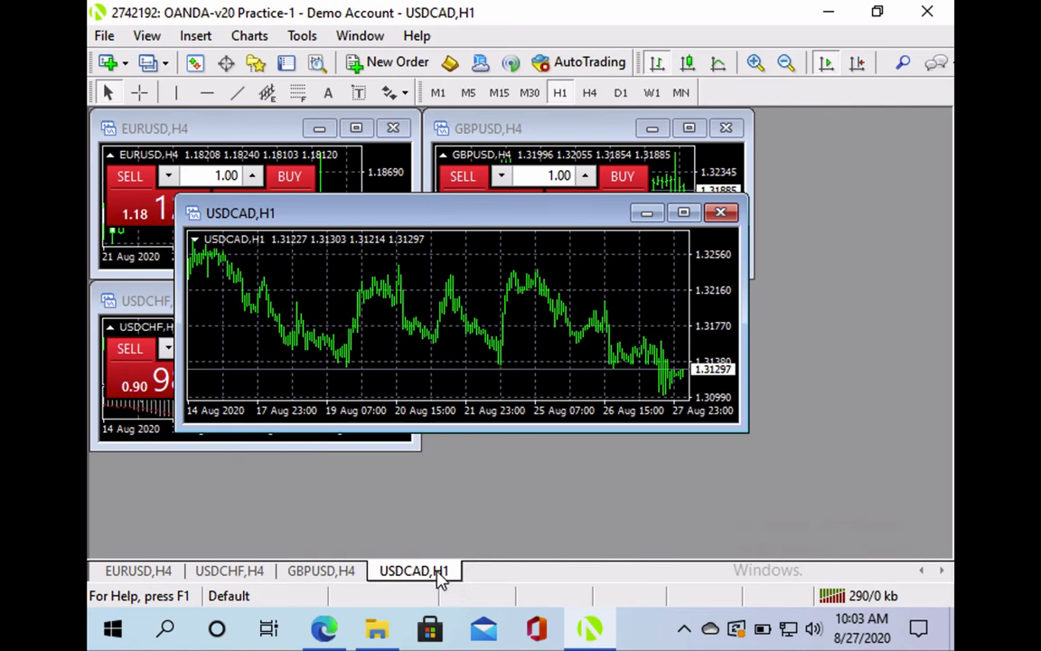
pyautogui.doubleClick(442, 572)
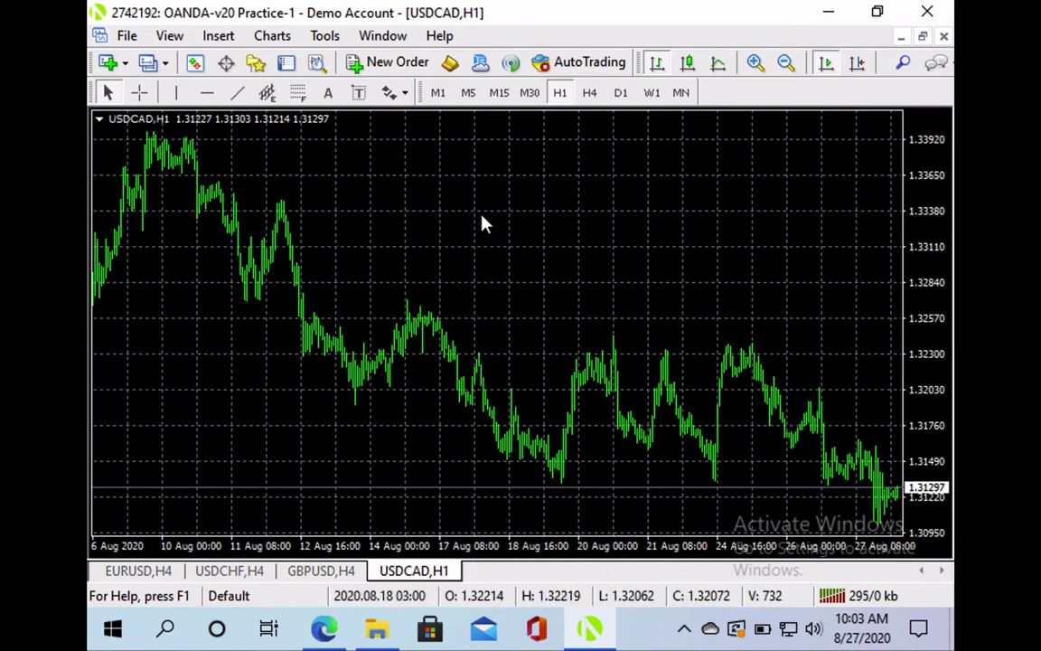
pyautogui.click(858, 63)
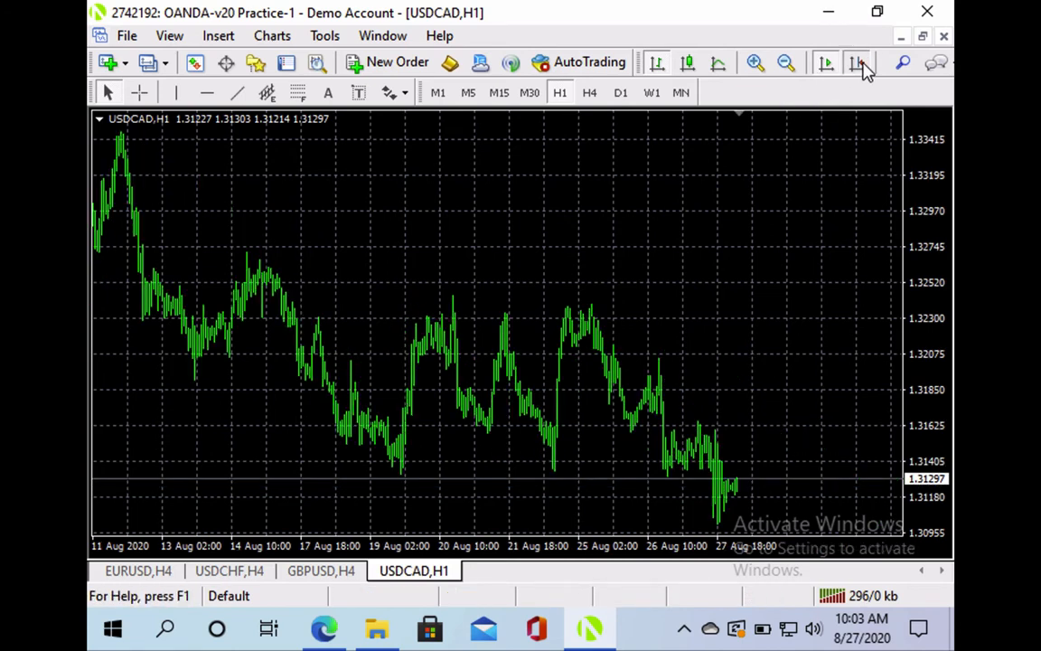
# Open the USDCAD,H1 chart properties and apply the Green On Black colour scheme
pyautogui.rightClick(540, 176)
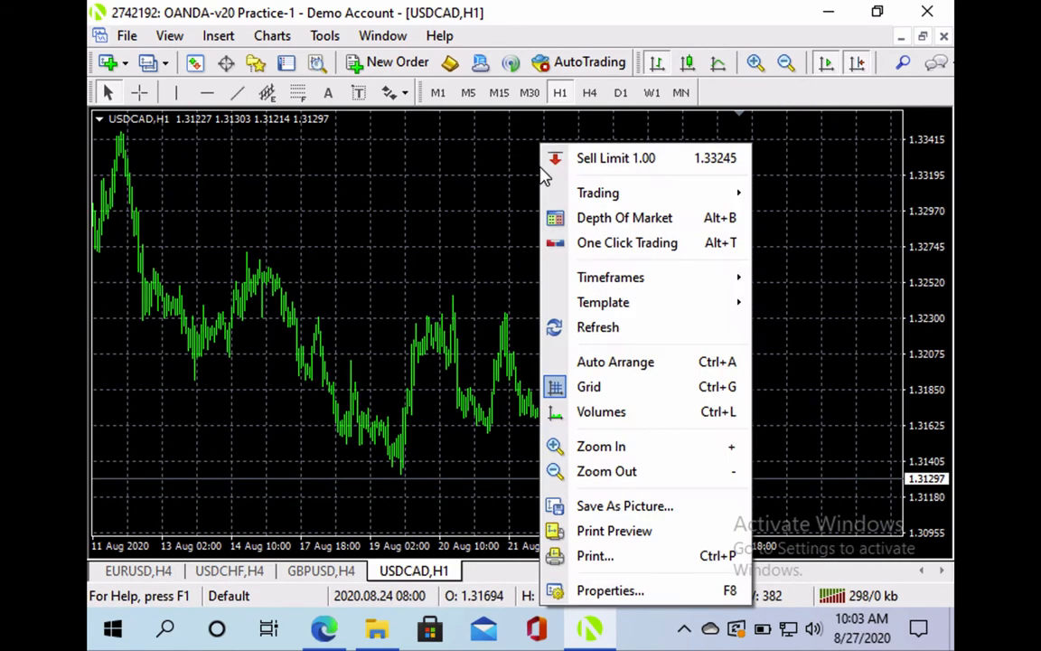
pyautogui.click(589, 592)
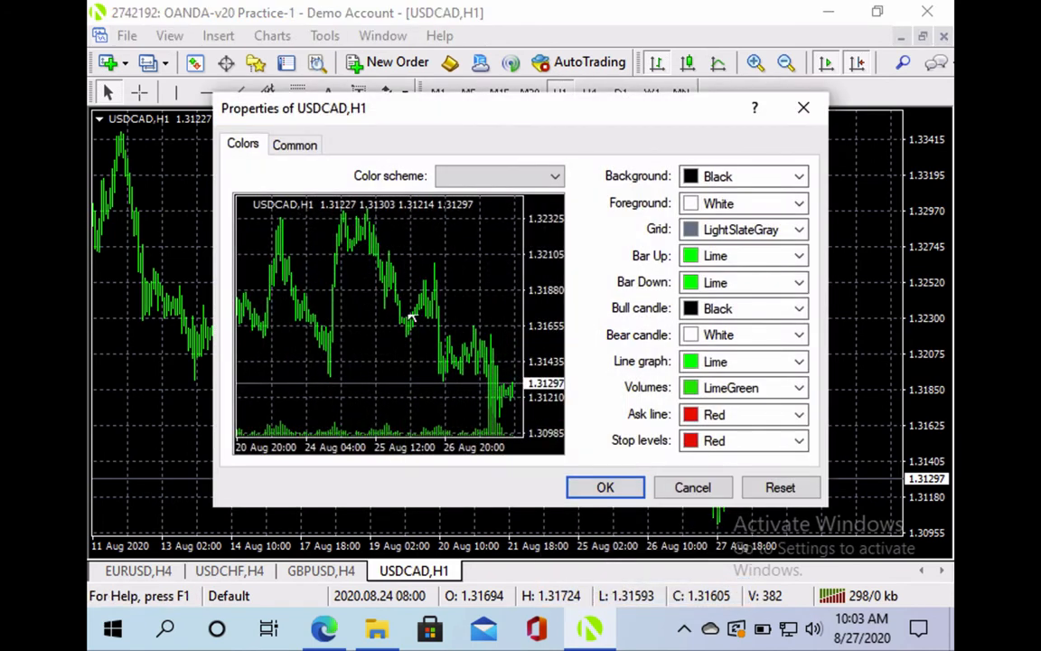
pyautogui.click(553, 177)
pyautogui.click(516, 183)
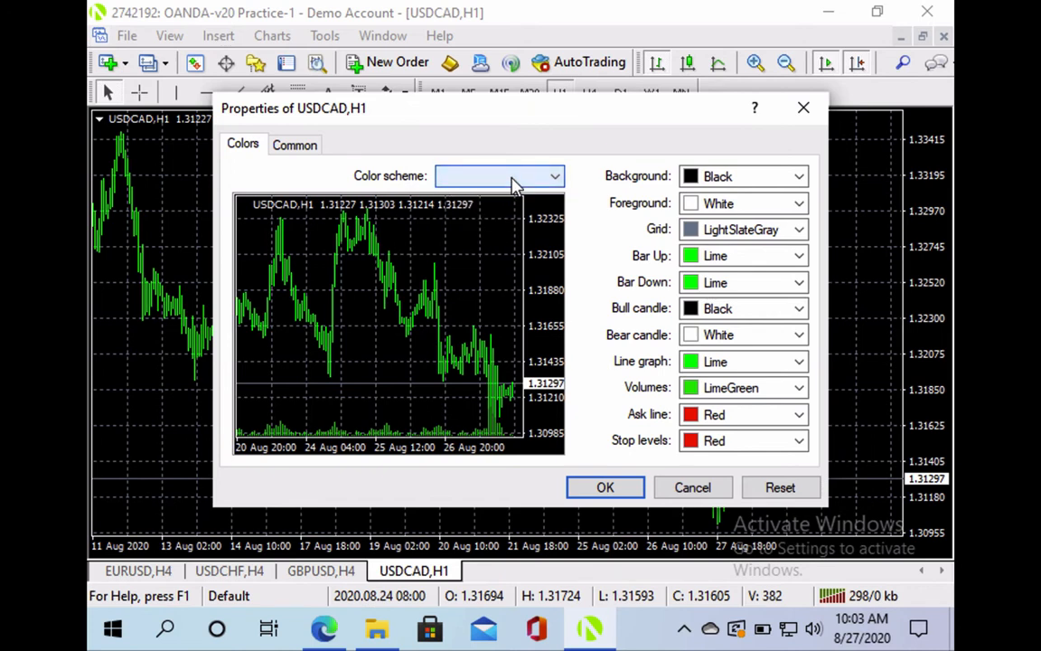
pyautogui.click(547, 180)
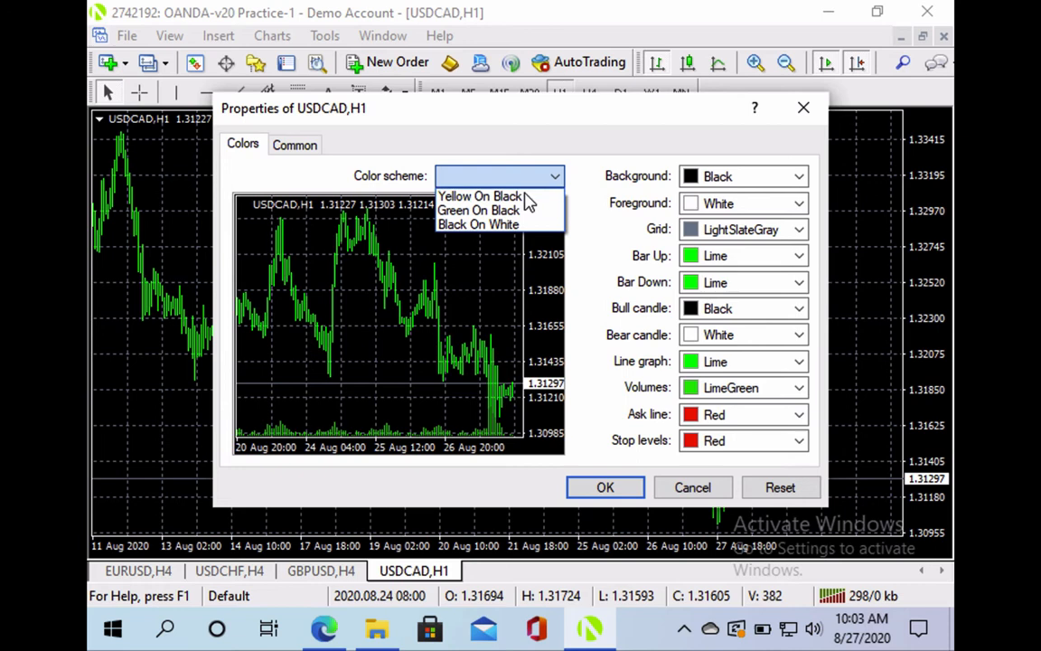
pyautogui.click(478, 224)
pyautogui.click(547, 179)
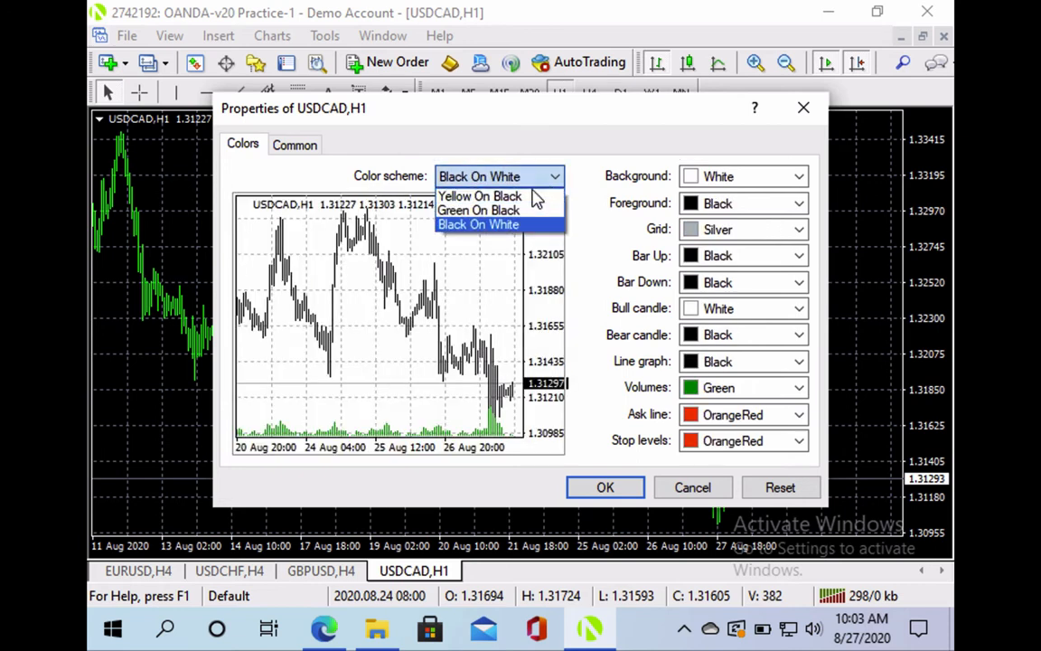
pyautogui.click(479, 196)
pyautogui.click(495, 176)
pyautogui.click(479, 211)
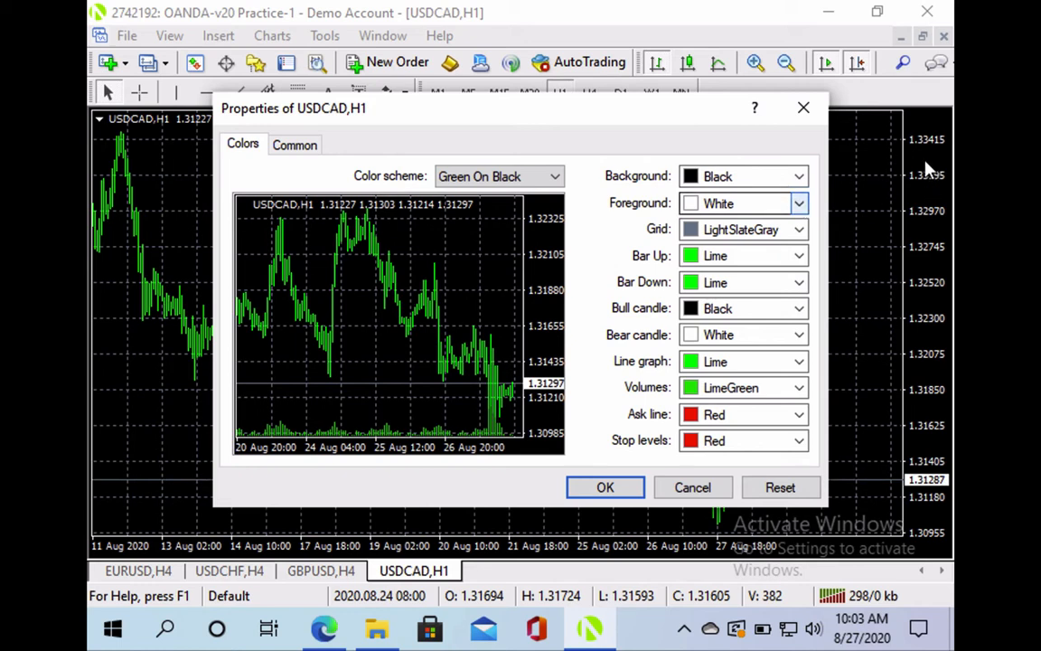
# Keep the foreground colour White after trying alternatives, and set the grid colour to None
pyautogui.click(798, 203)
pyautogui.click(749, 259)
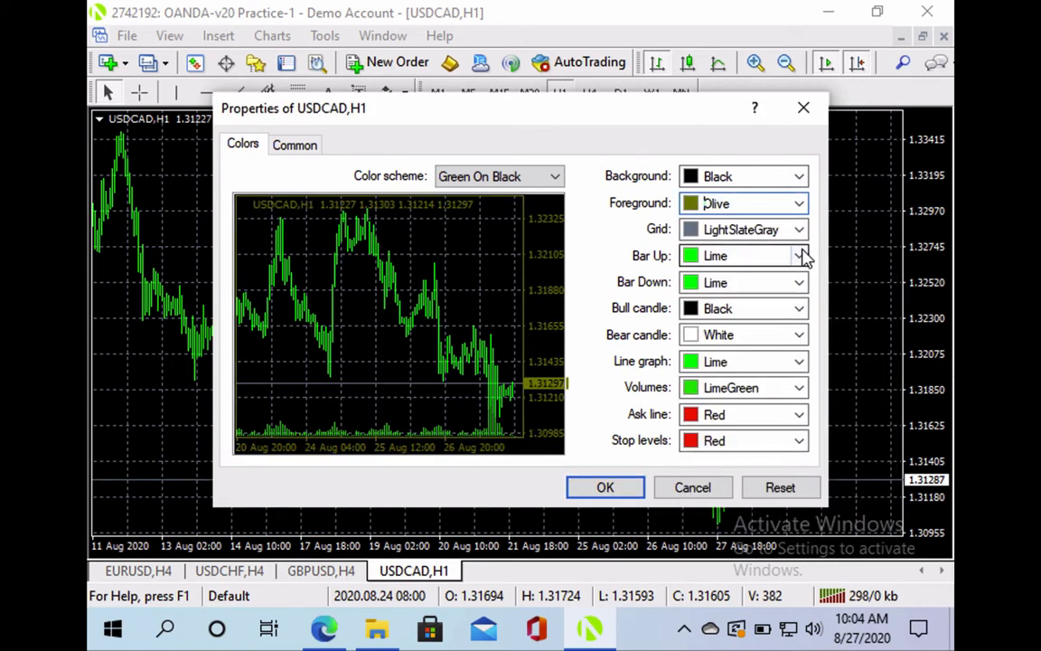
pyautogui.click(799, 204)
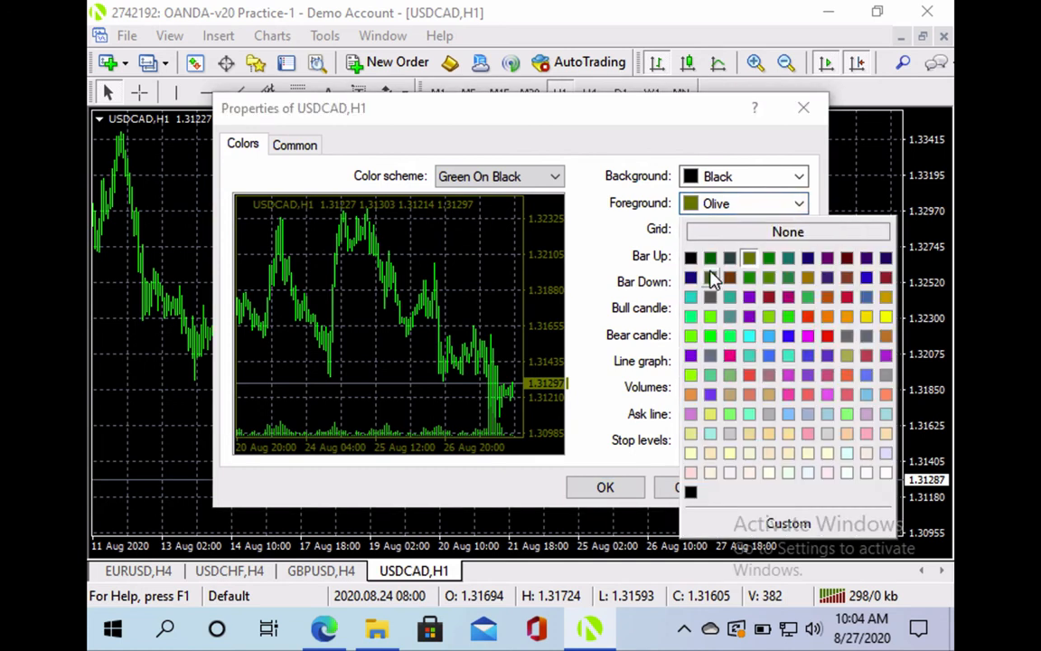
pyautogui.click(710, 319)
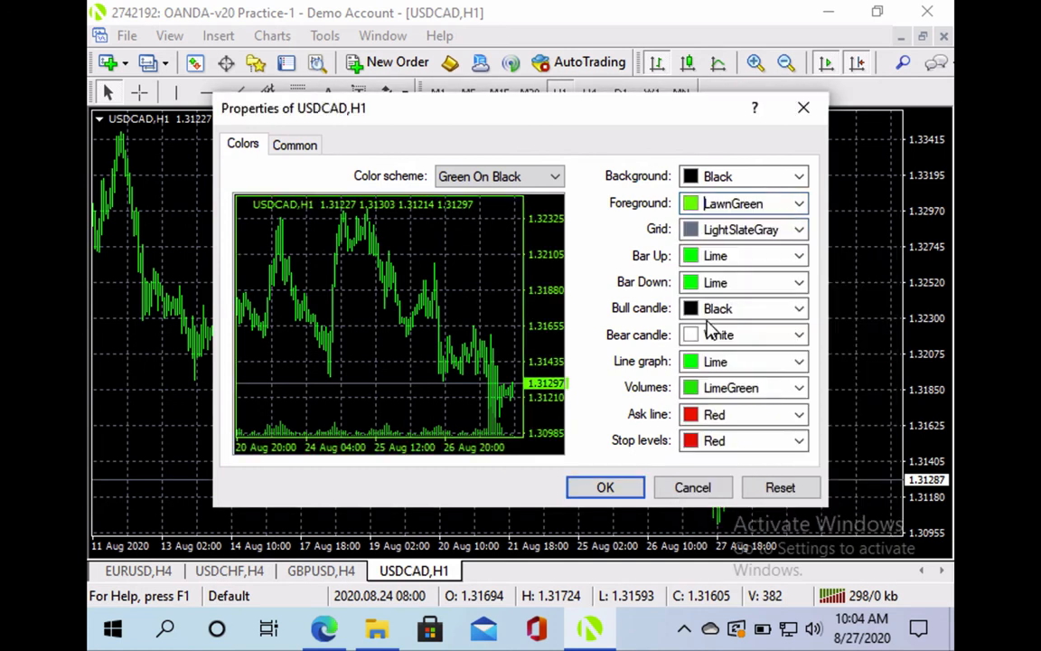
pyautogui.click(799, 206)
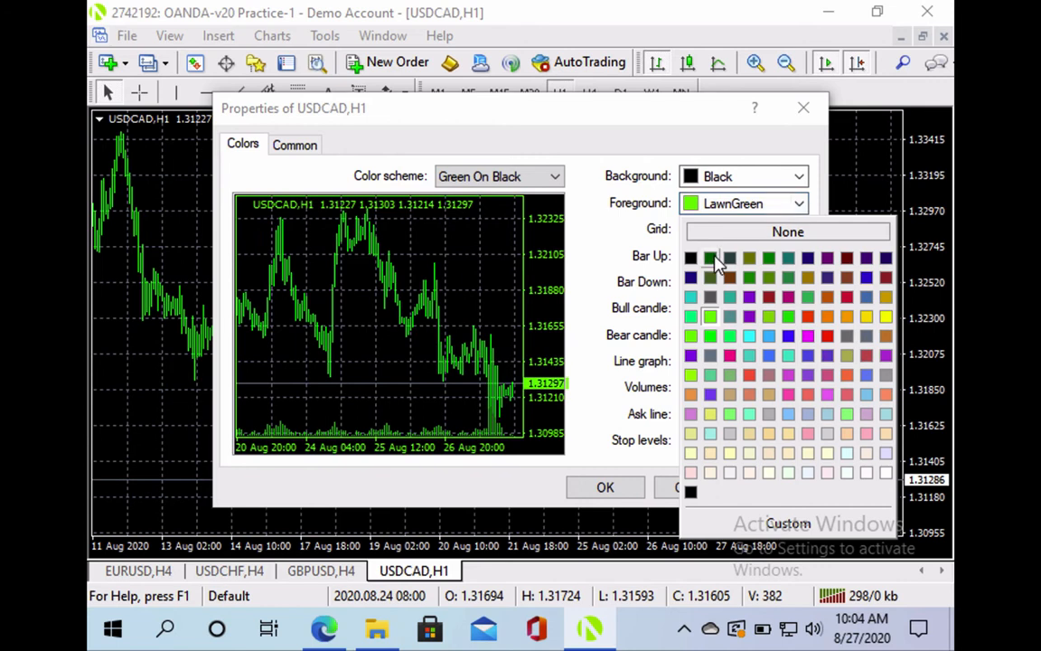
pyautogui.click(885, 474)
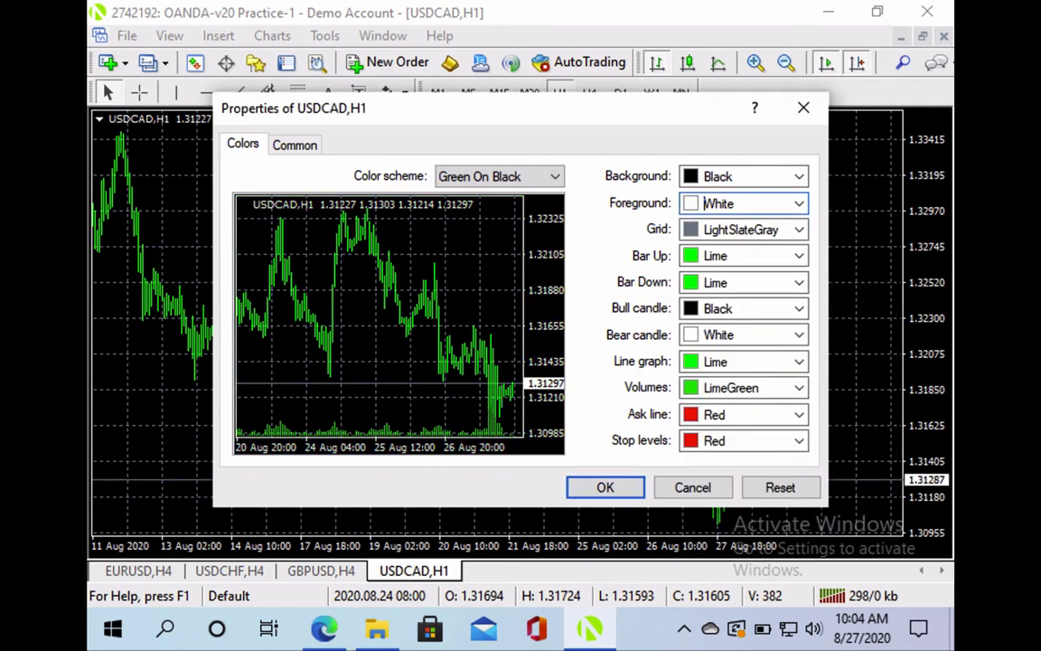
pyautogui.click(799, 231)
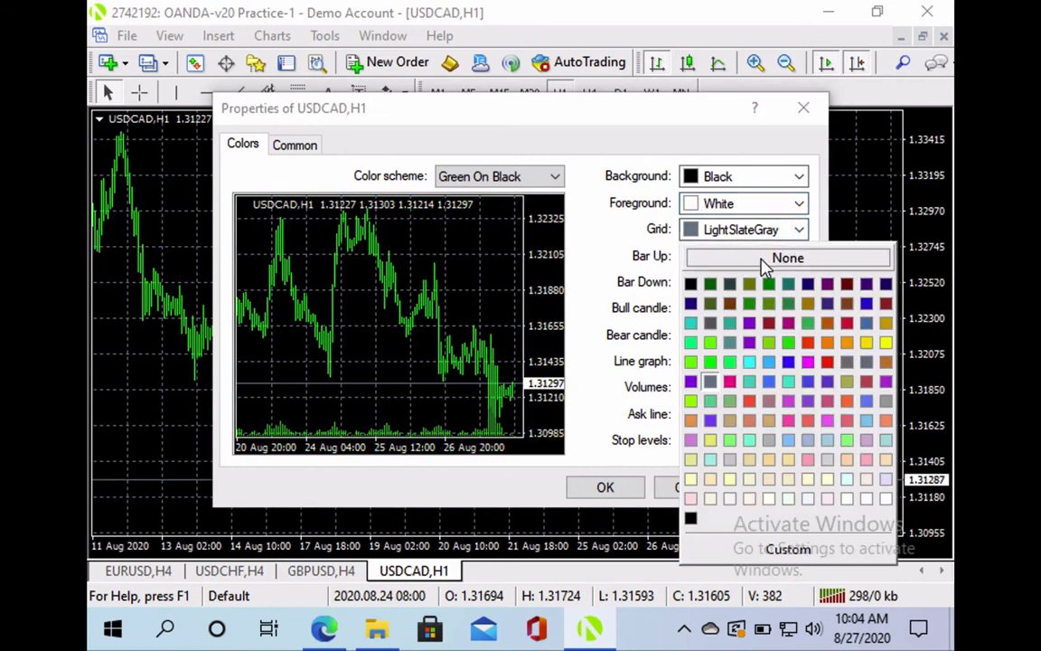
pyautogui.click(773, 258)
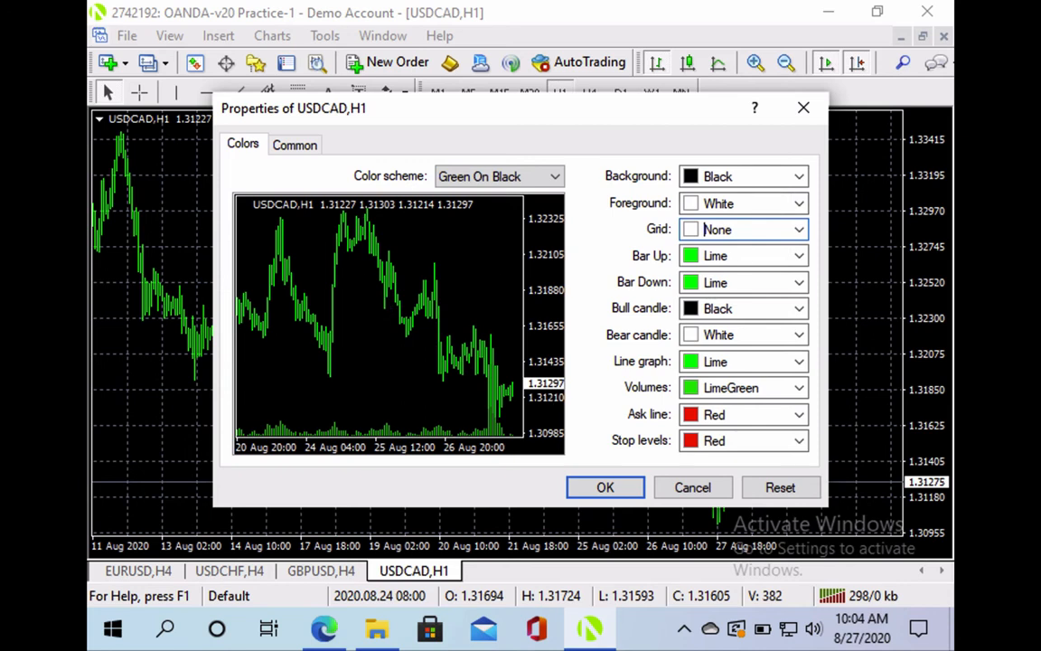
pyautogui.click(799, 205)
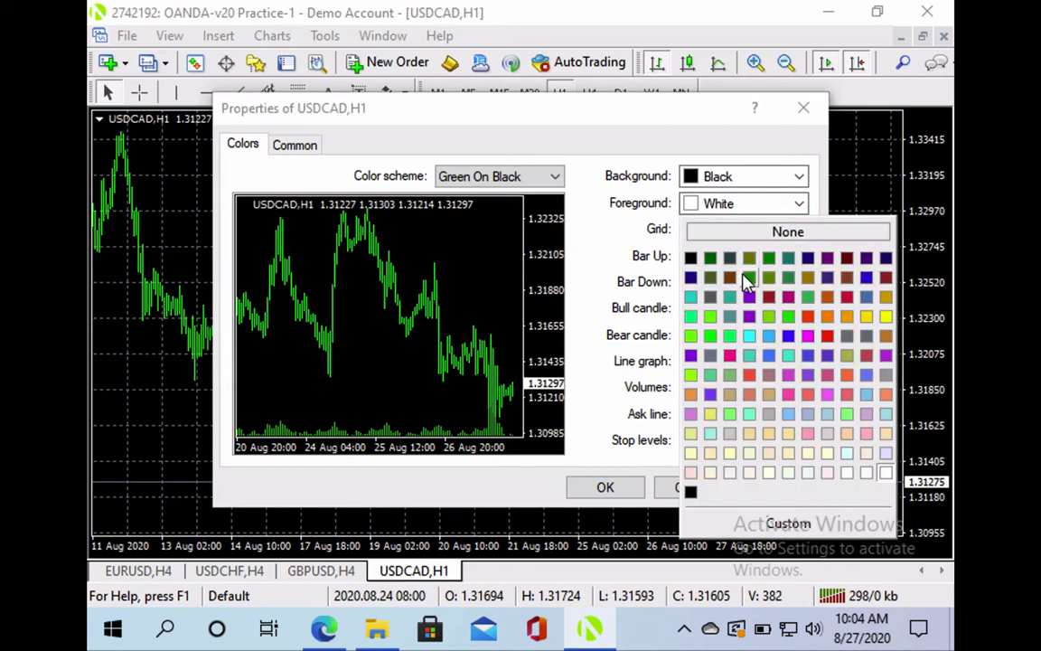
pyautogui.click(748, 271)
pyautogui.click(799, 204)
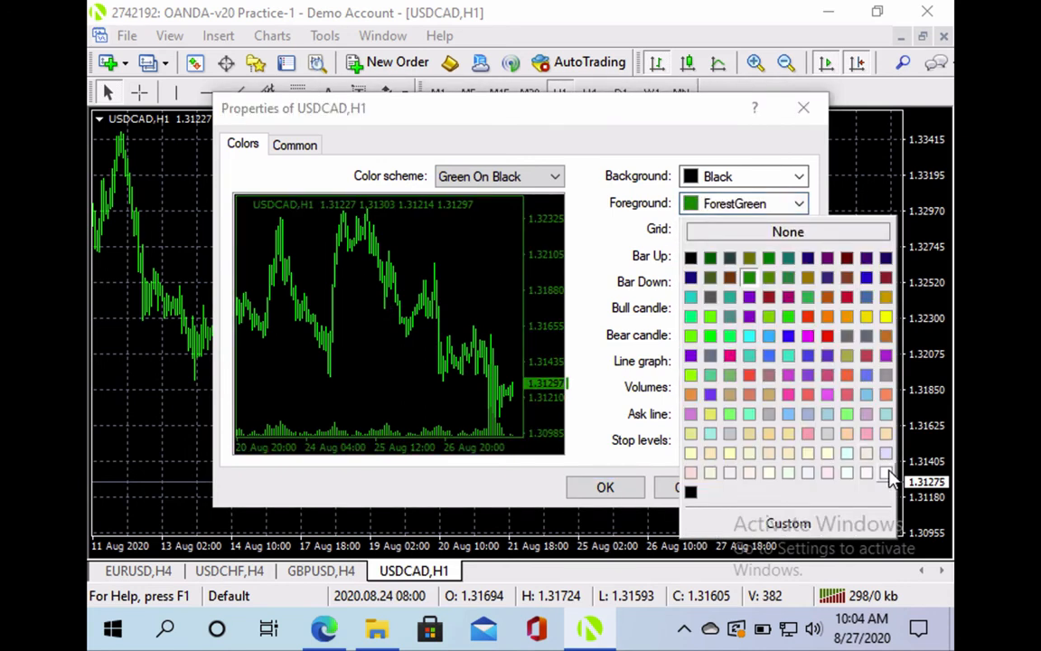
pyautogui.click(884, 475)
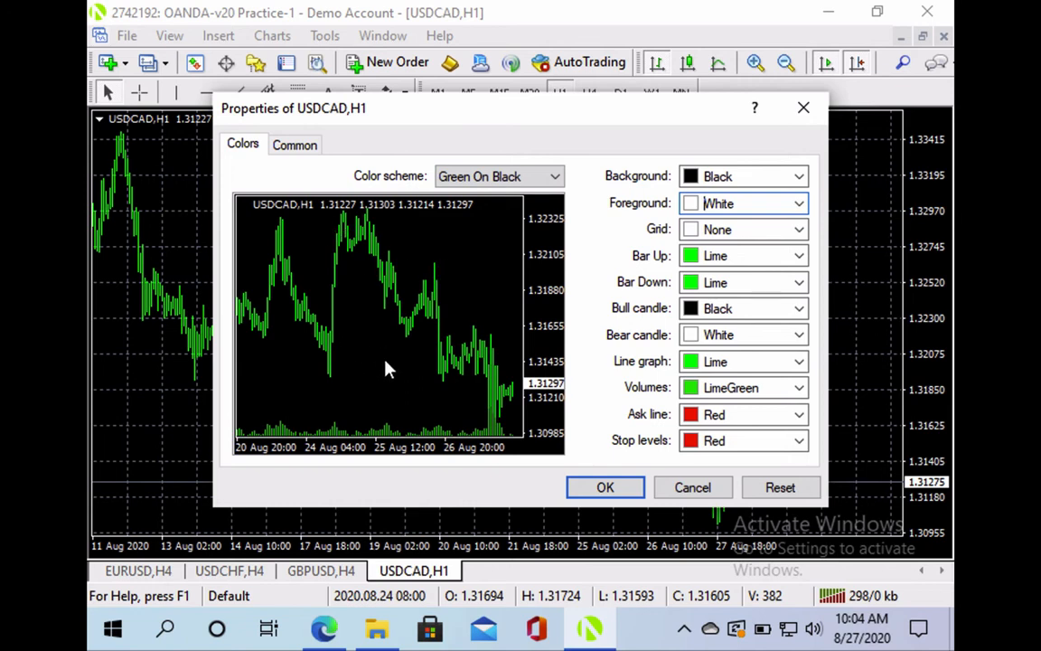
# Set Bar Down and Bear candle to Red and Bull candle to Lime
pyautogui.click(799, 283)
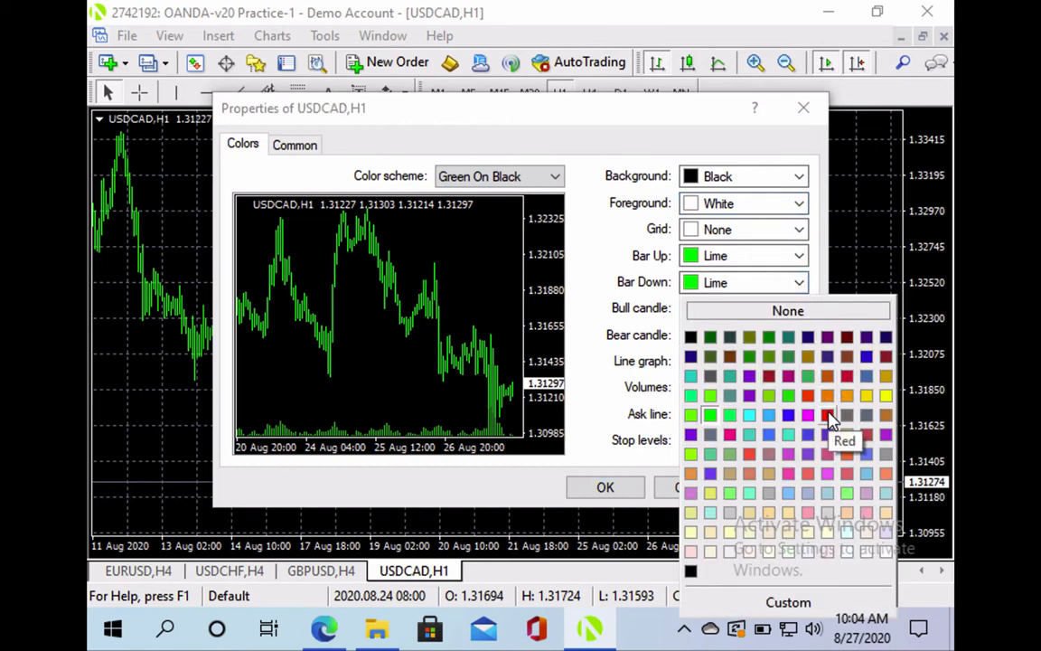
pyautogui.click(827, 412)
pyautogui.click(799, 308)
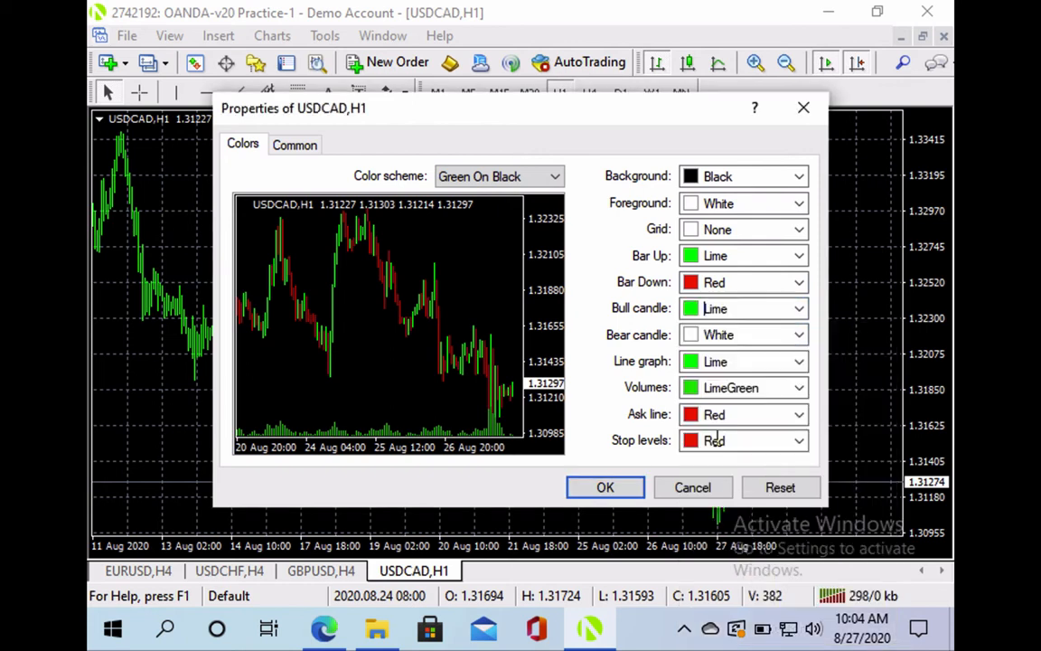
pyautogui.click(799, 334)
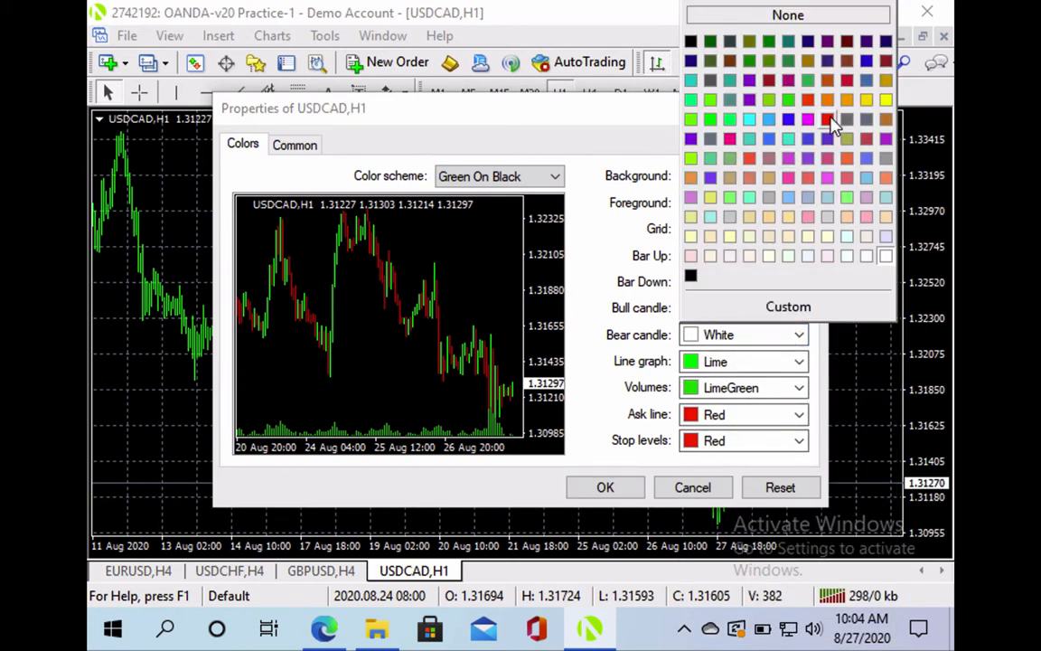
pyautogui.click(828, 119)
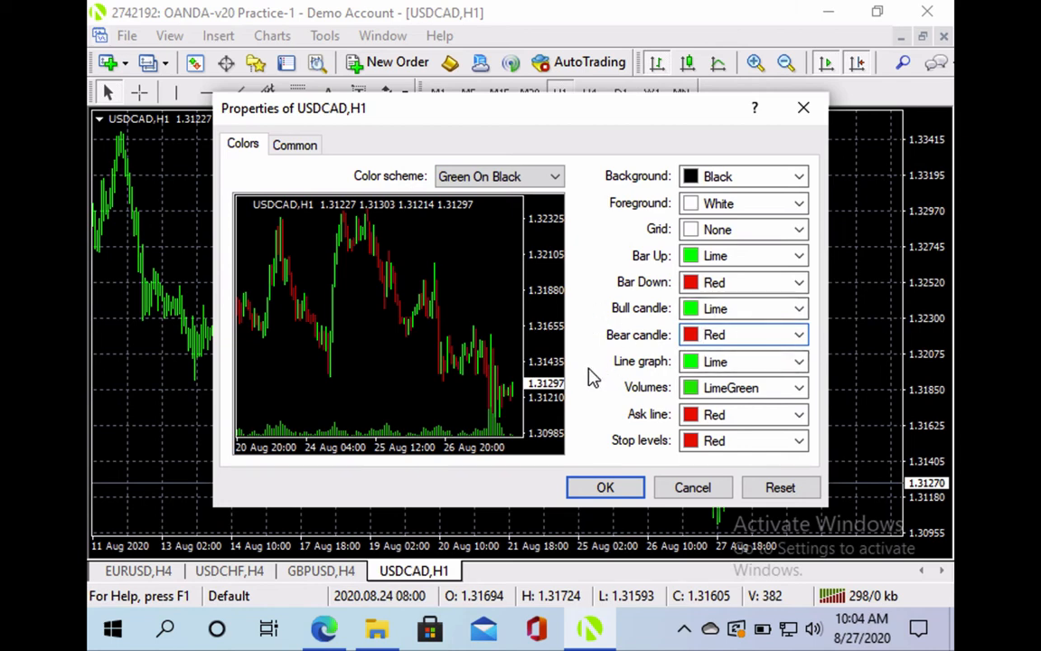
pyautogui.click(296, 149)
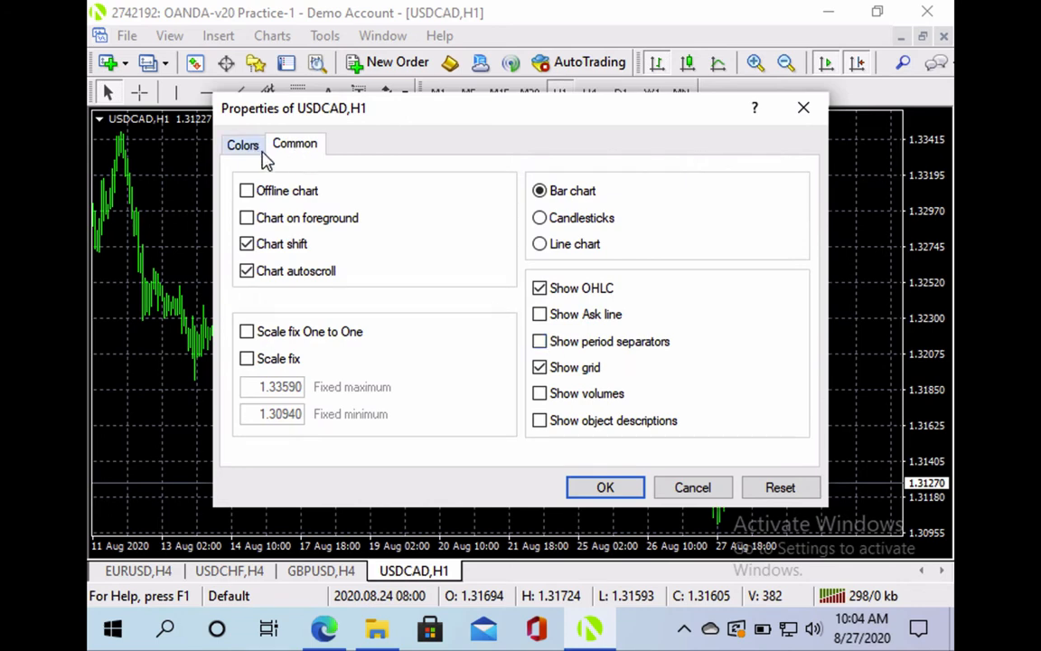
# Enable Show period separators in the USDCAD,H1 chart's Common settings
pyautogui.click(539, 343)
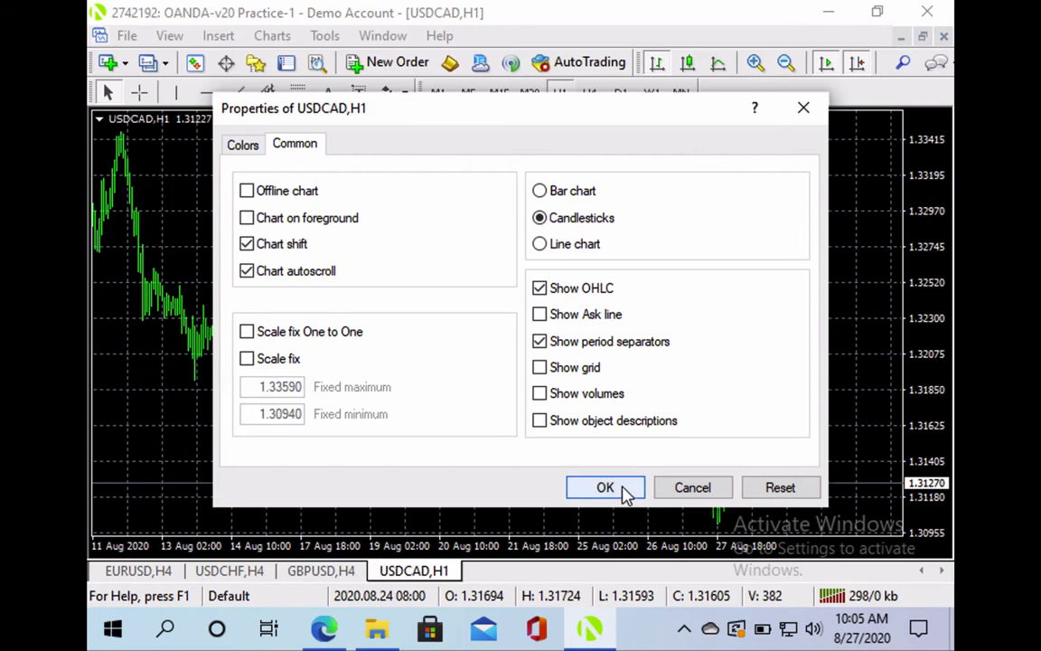
pyautogui.click(242, 145)
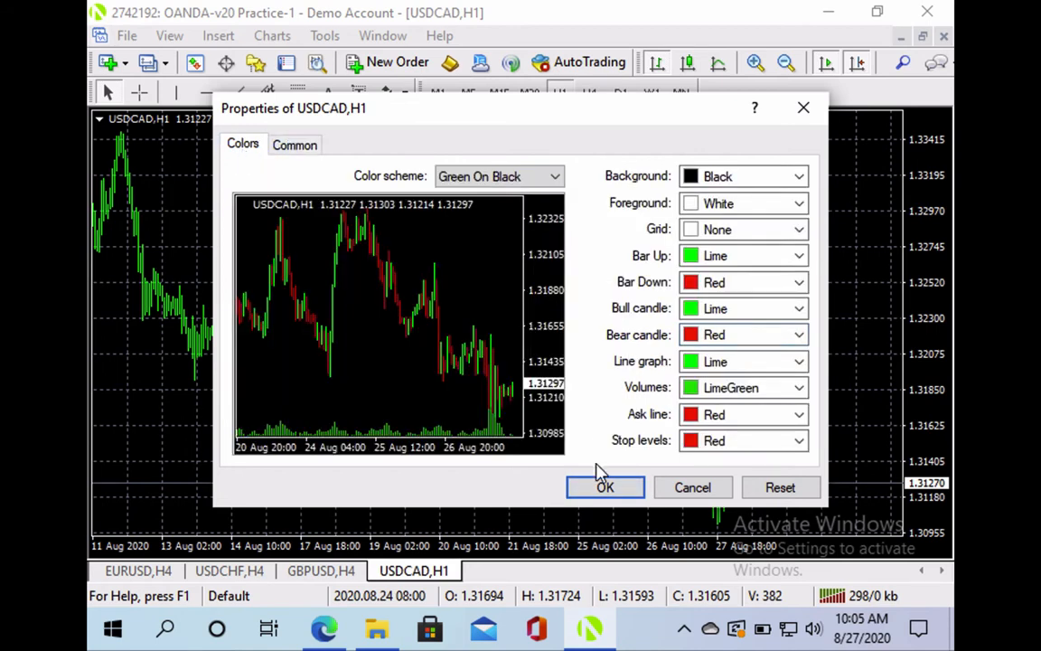
# Apply the new properties, then zoom and pan to review the lime and red candles
pyautogui.click(599, 489)
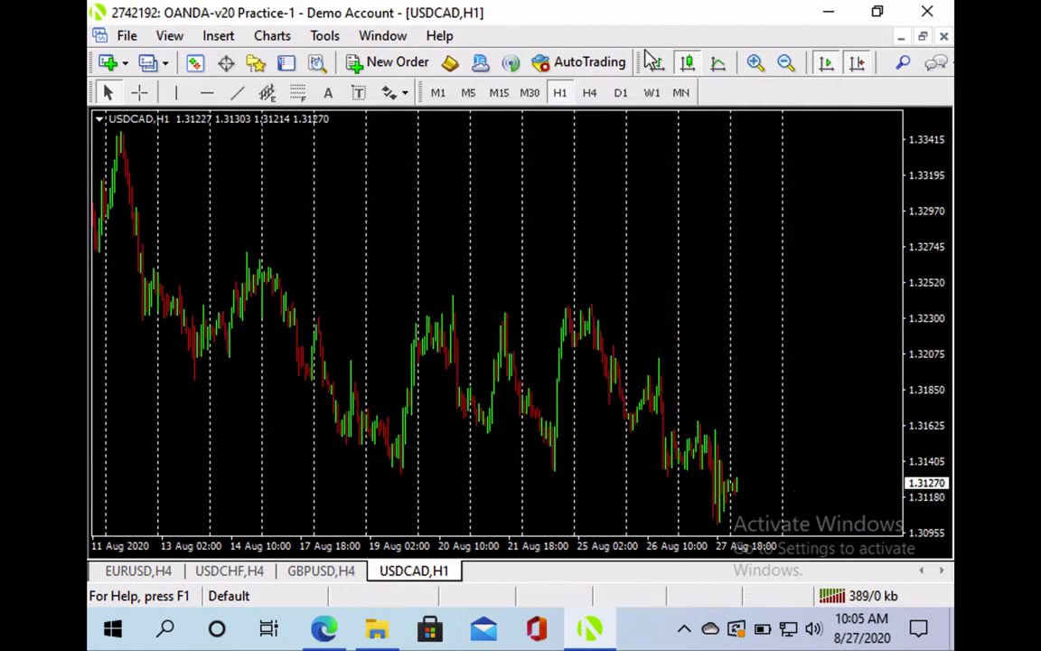
pyautogui.click(751, 63)
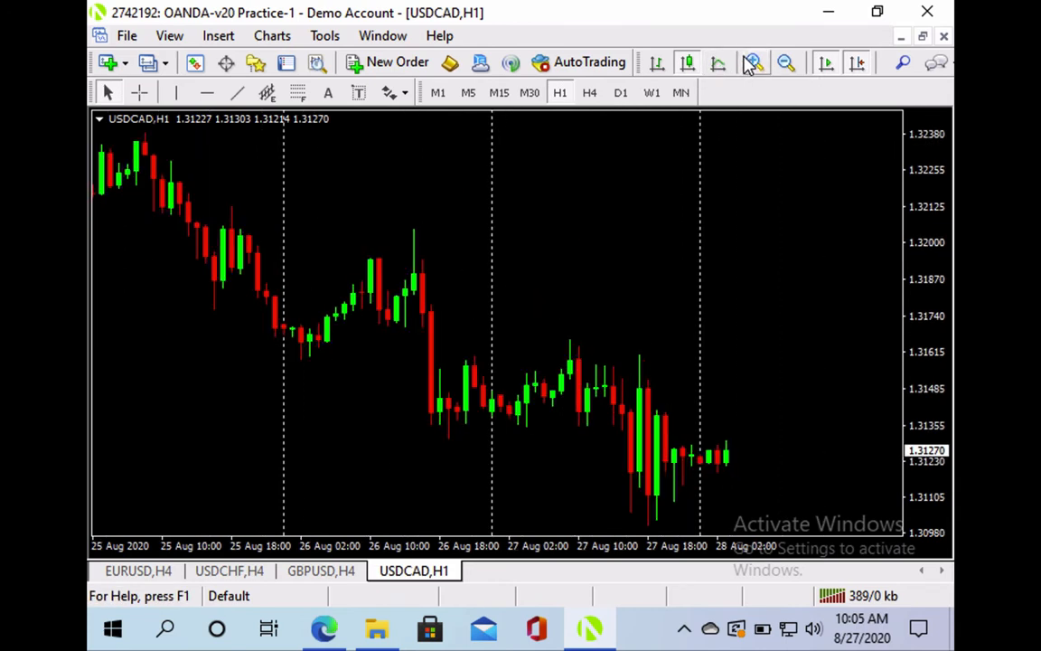
pyautogui.click(786, 63)
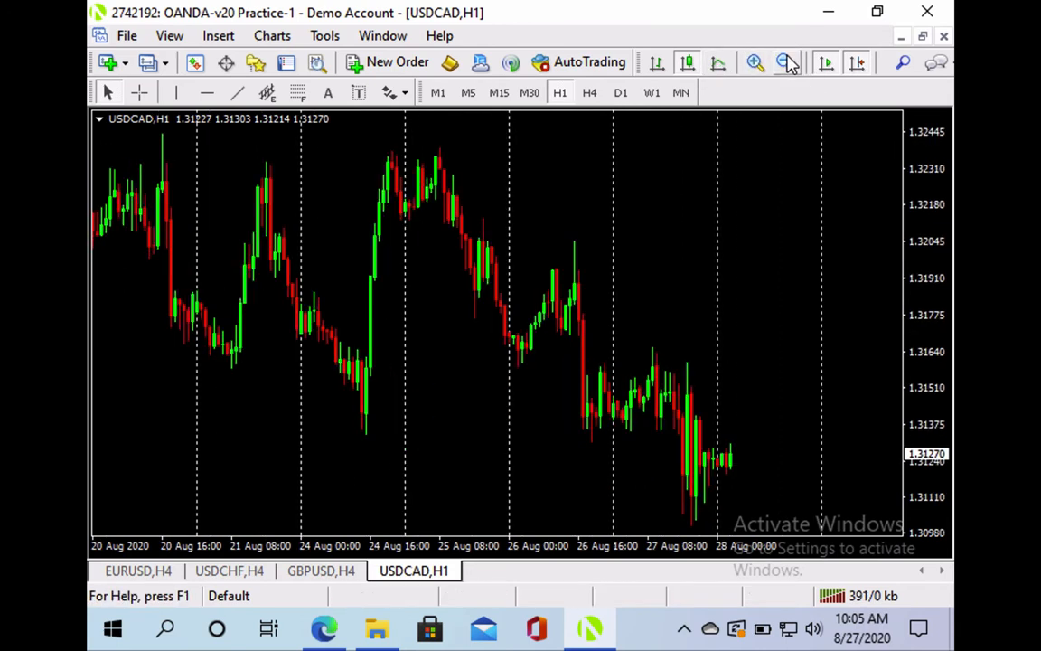
pyautogui.moveTo(707, 216); pyautogui.dragTo(611, 211)
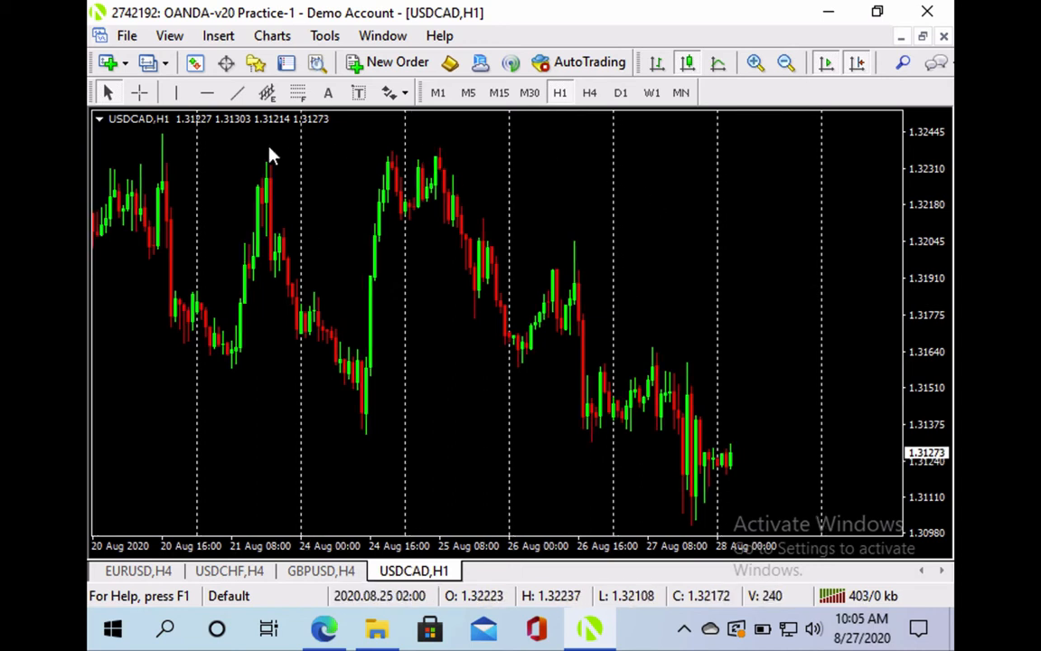
# Add an 8-period Moving Average coloured Yellow with a thicker line width
pyautogui.click(220, 37)
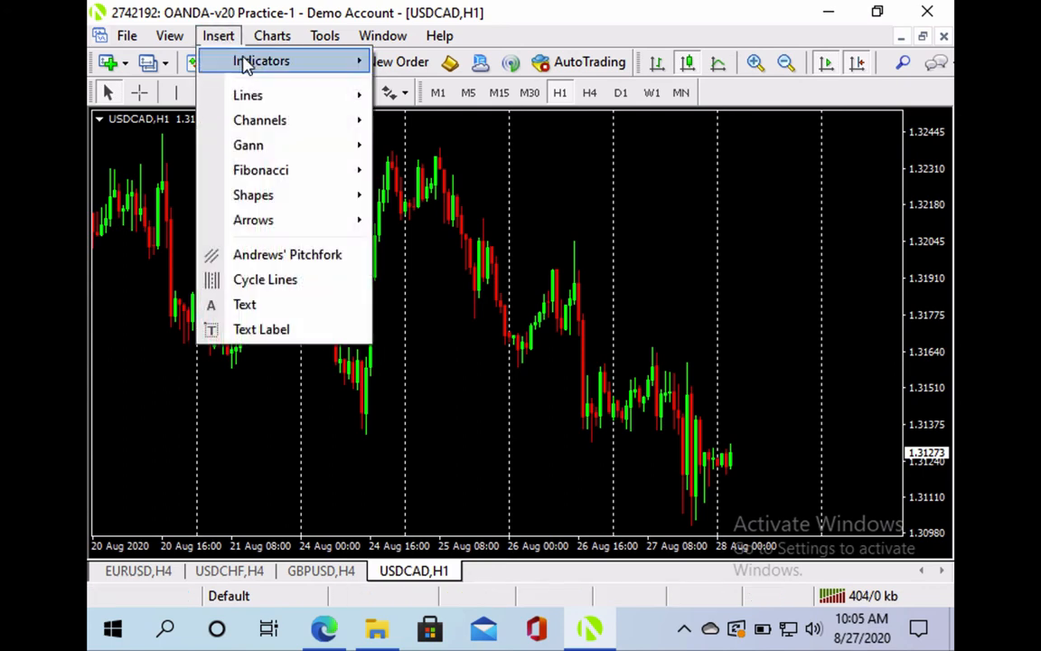
pyautogui.moveTo(246, 65)
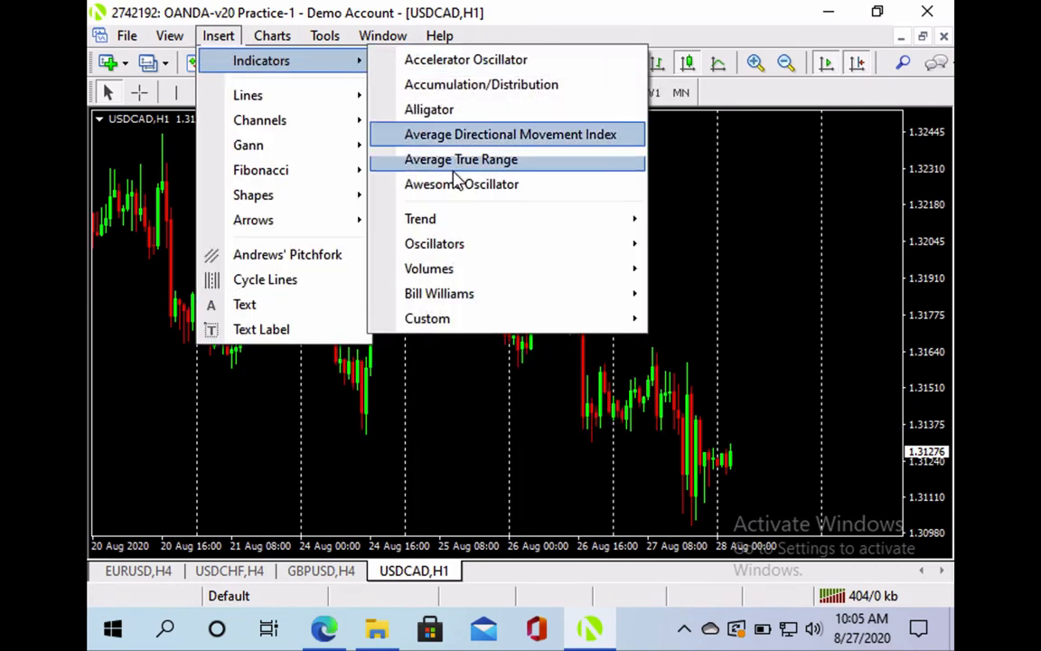
pyautogui.moveTo(462, 222)
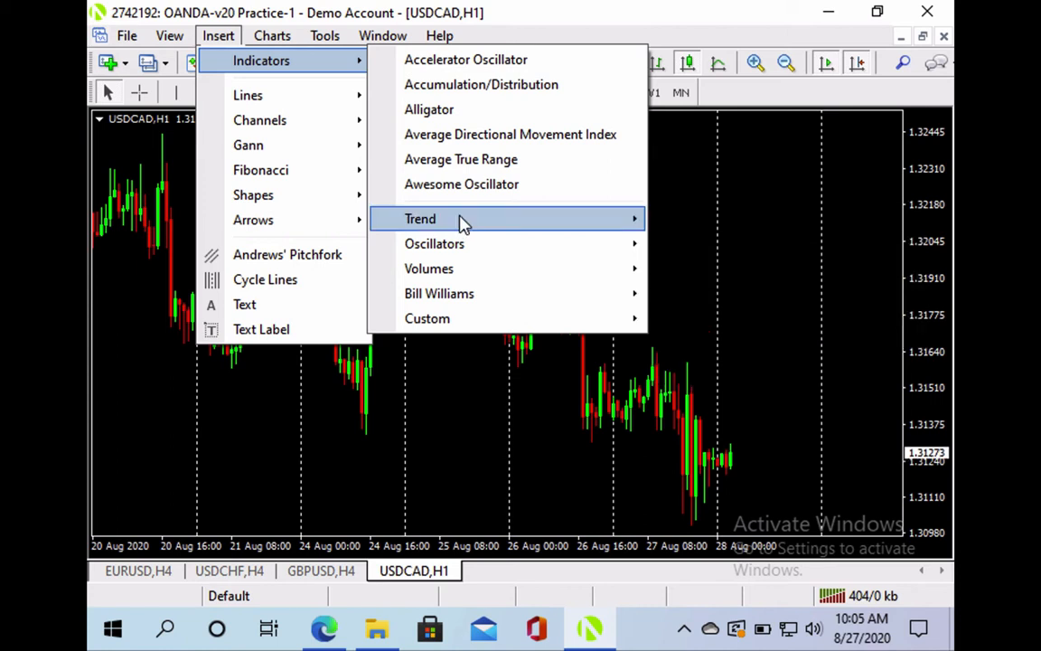
pyautogui.click(767, 320)
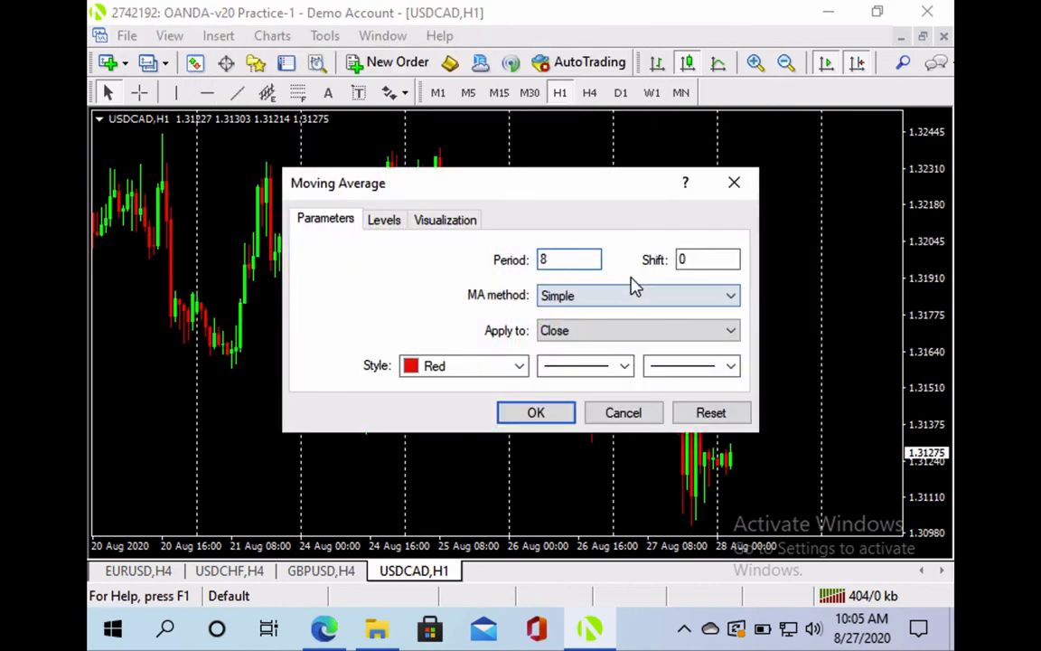
pyautogui.click(520, 365)
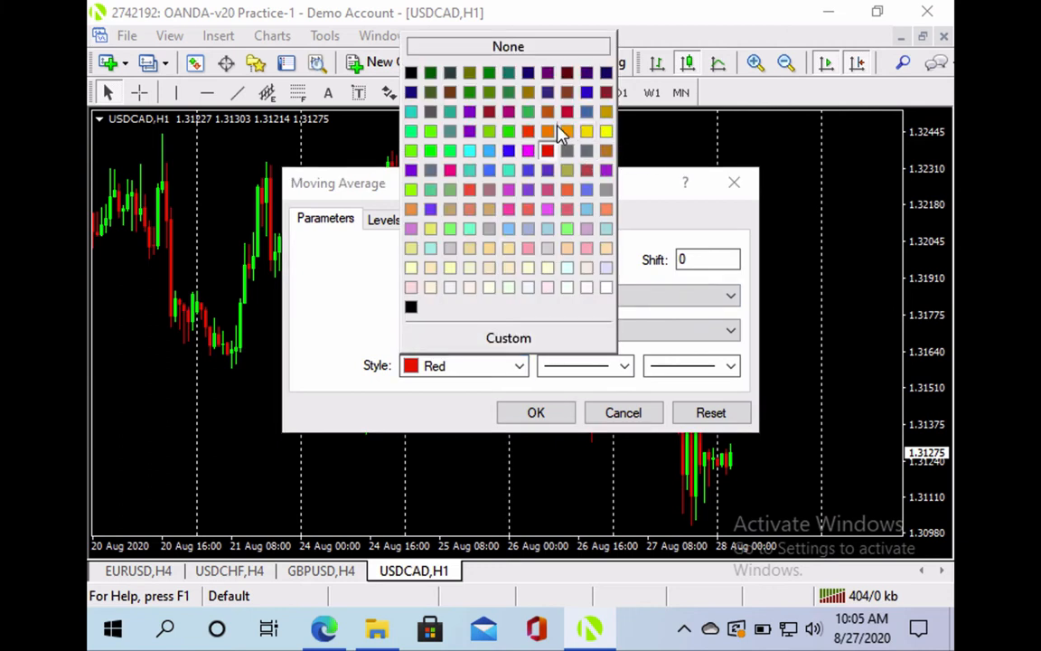
pyautogui.click(607, 132)
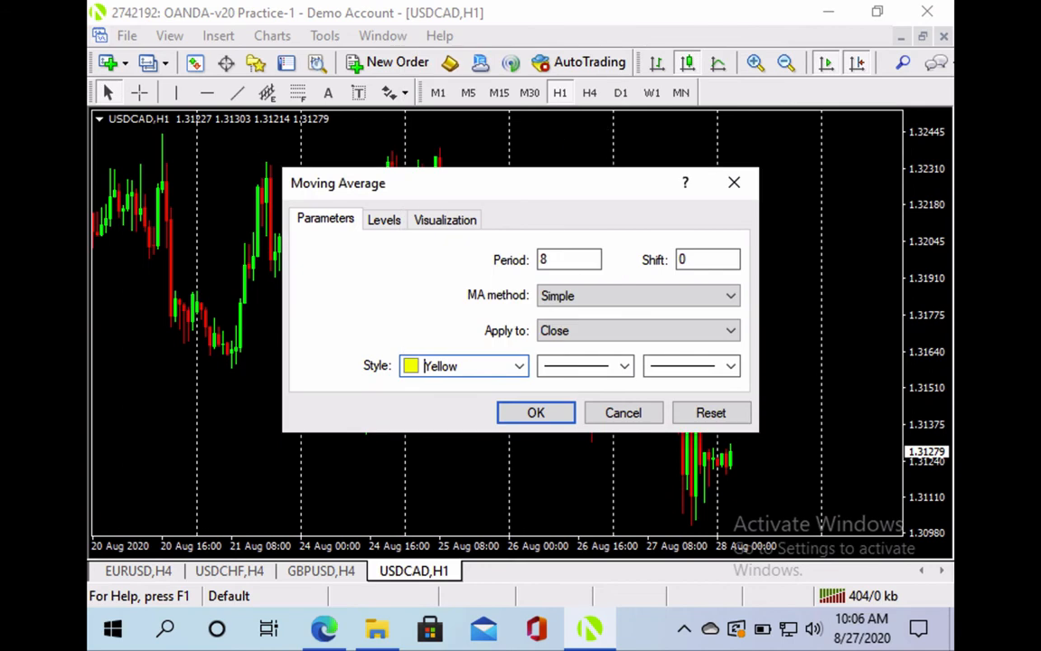
pyautogui.click(731, 370)
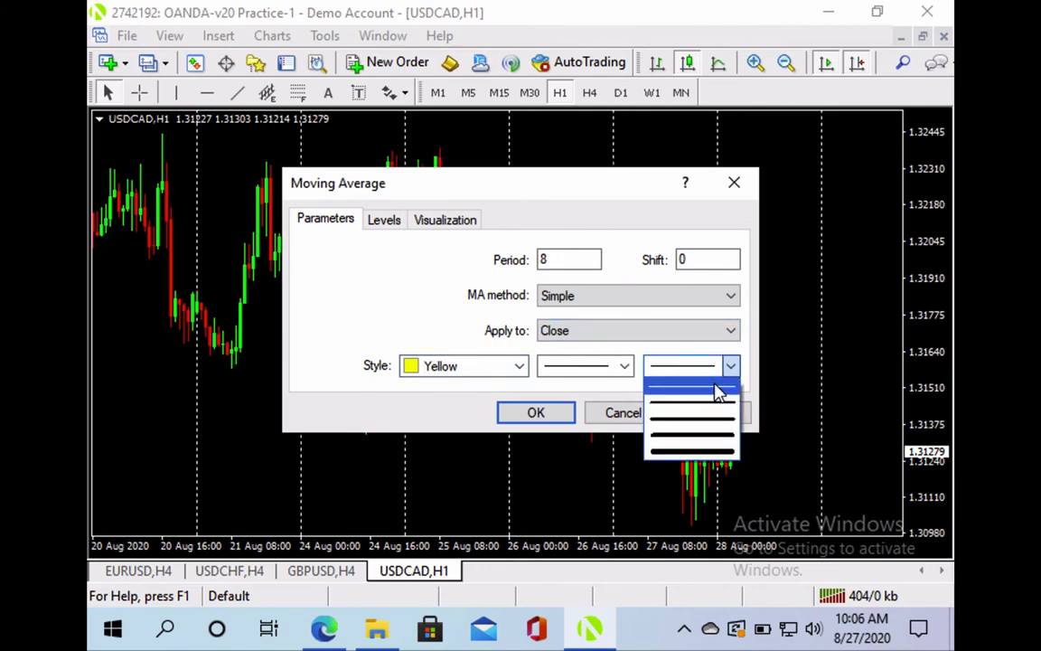
pyautogui.click(715, 392)
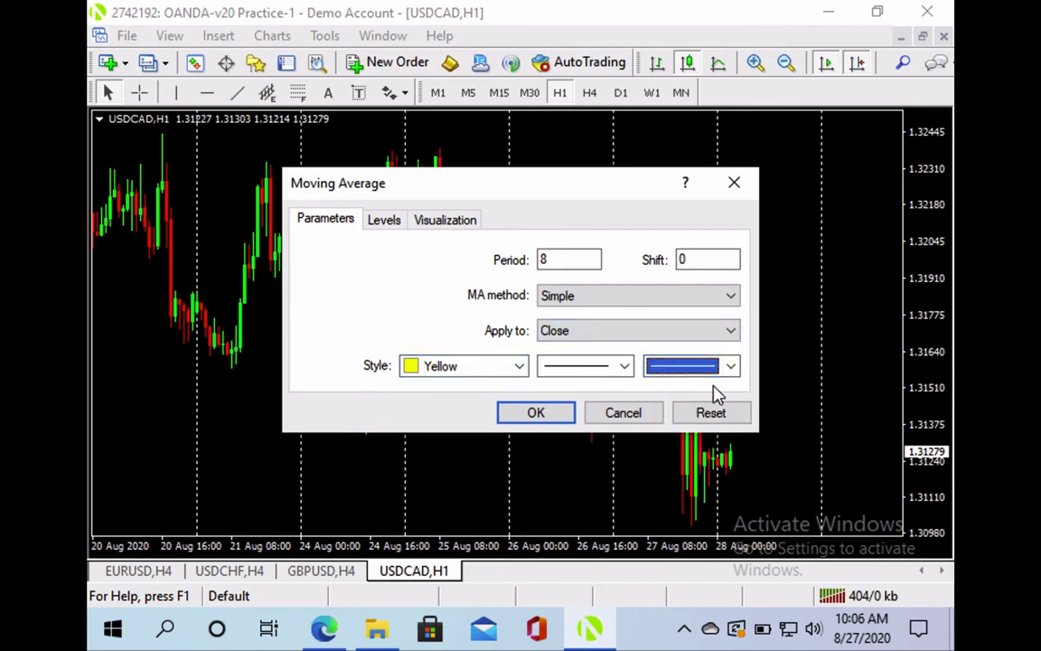
pyautogui.click(538, 414)
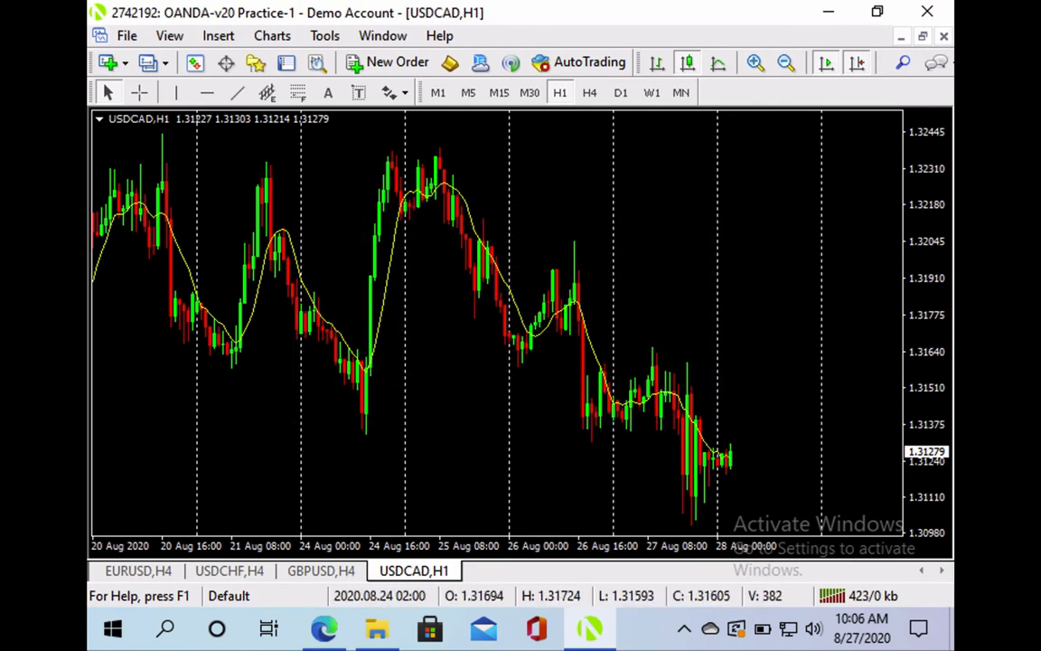
pyautogui.click(222, 38)
# Add a 20-period Moving Average coloured Blue with the second line width
pyautogui.moveTo(335, 58)
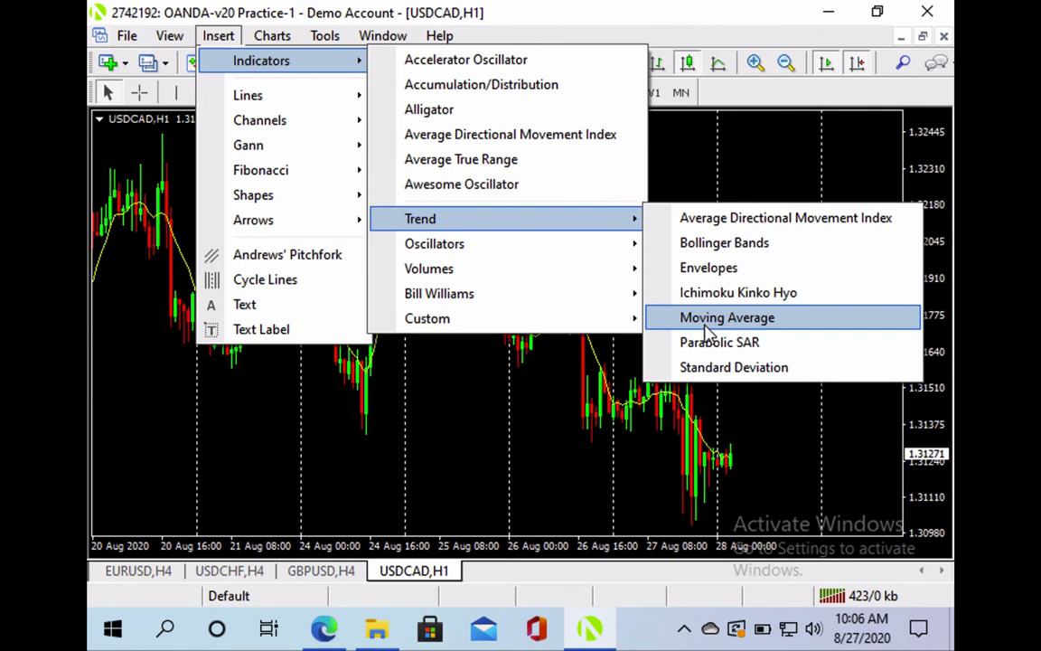
pyautogui.click(665, 319)
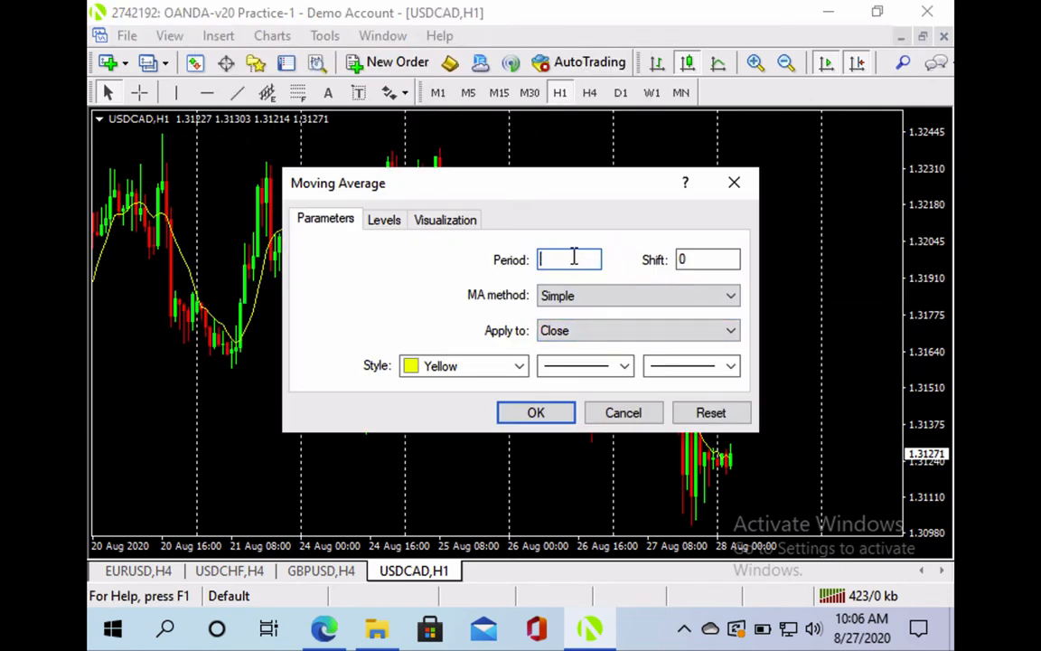
pyautogui.write('20')
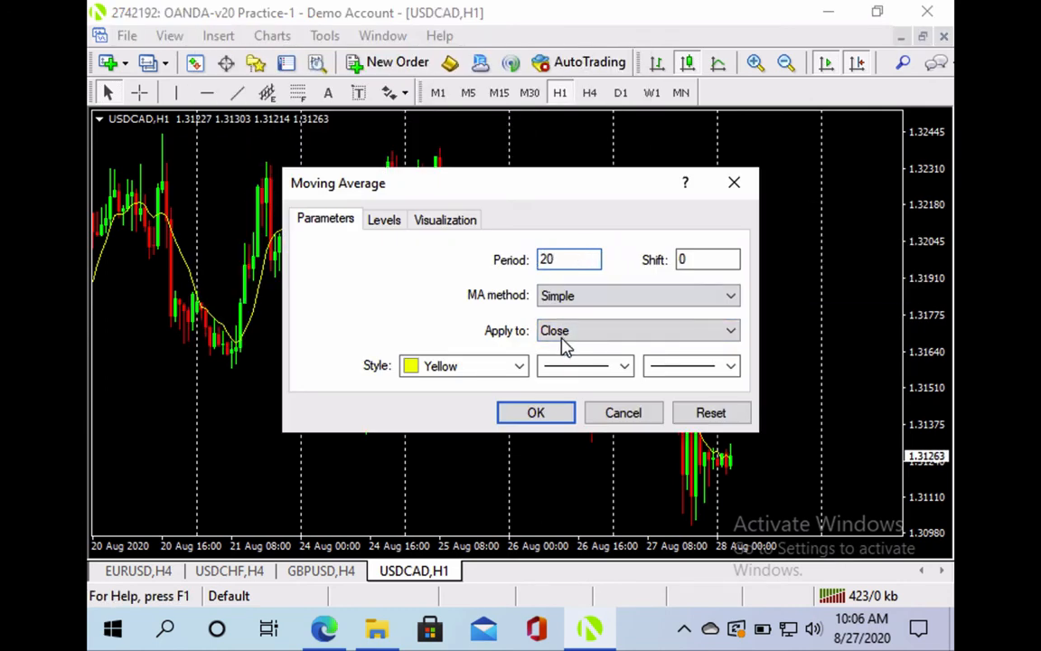
pyautogui.click(521, 365)
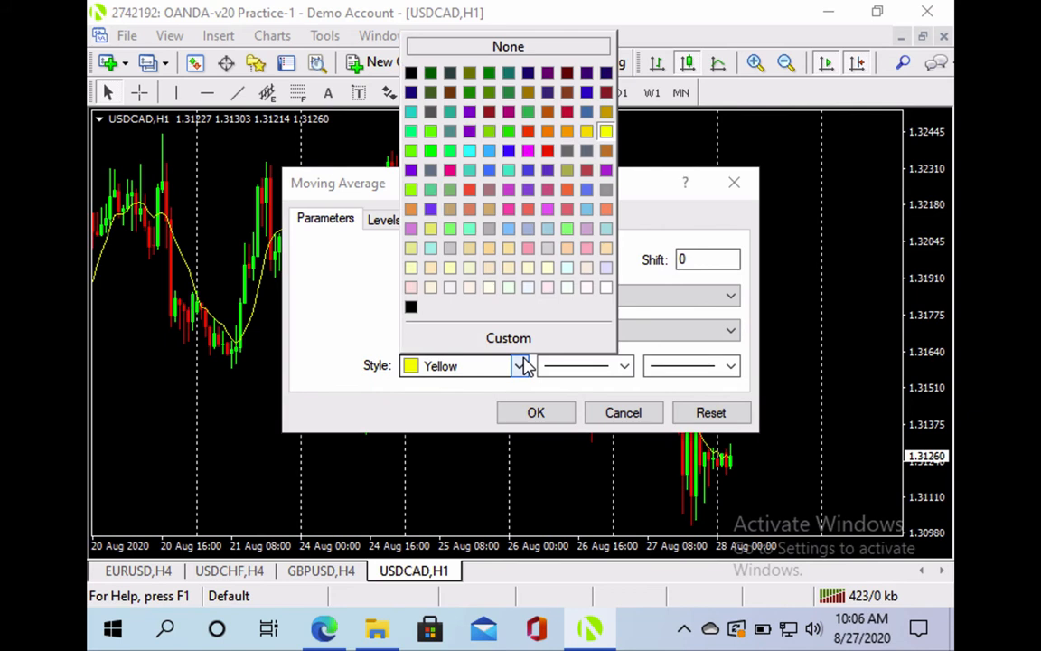
pyautogui.click(509, 151)
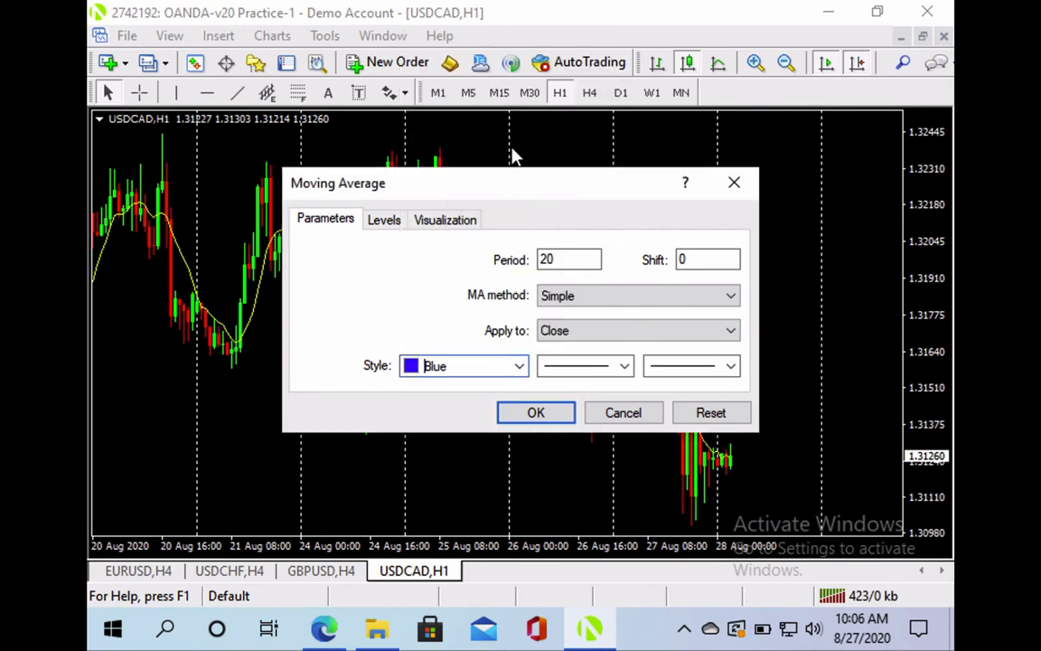
pyautogui.click(732, 366)
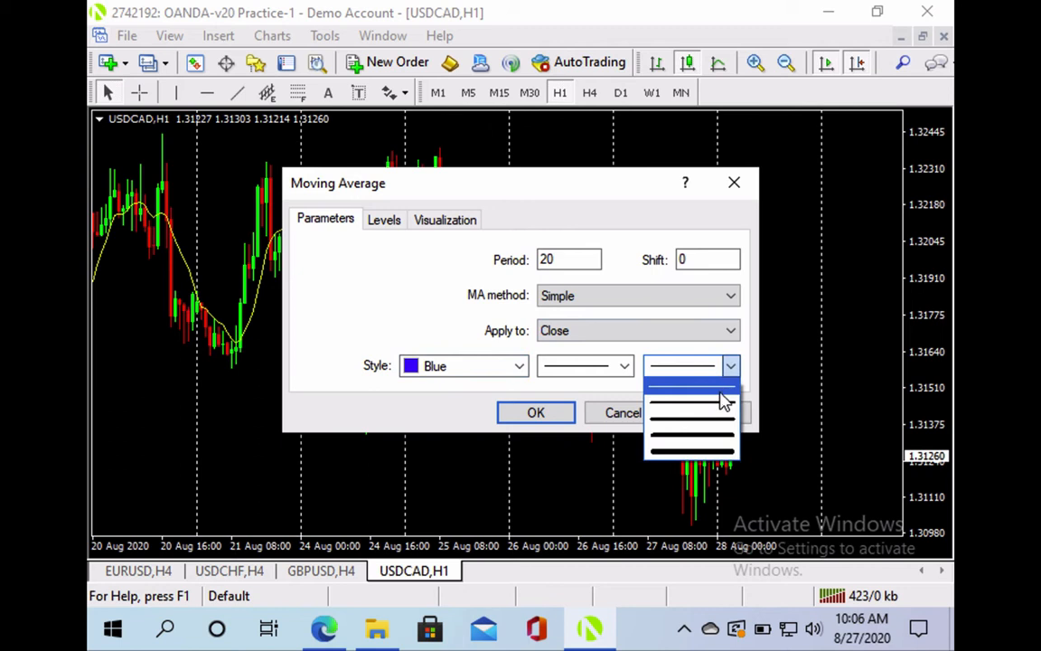
pyautogui.click(723, 408)
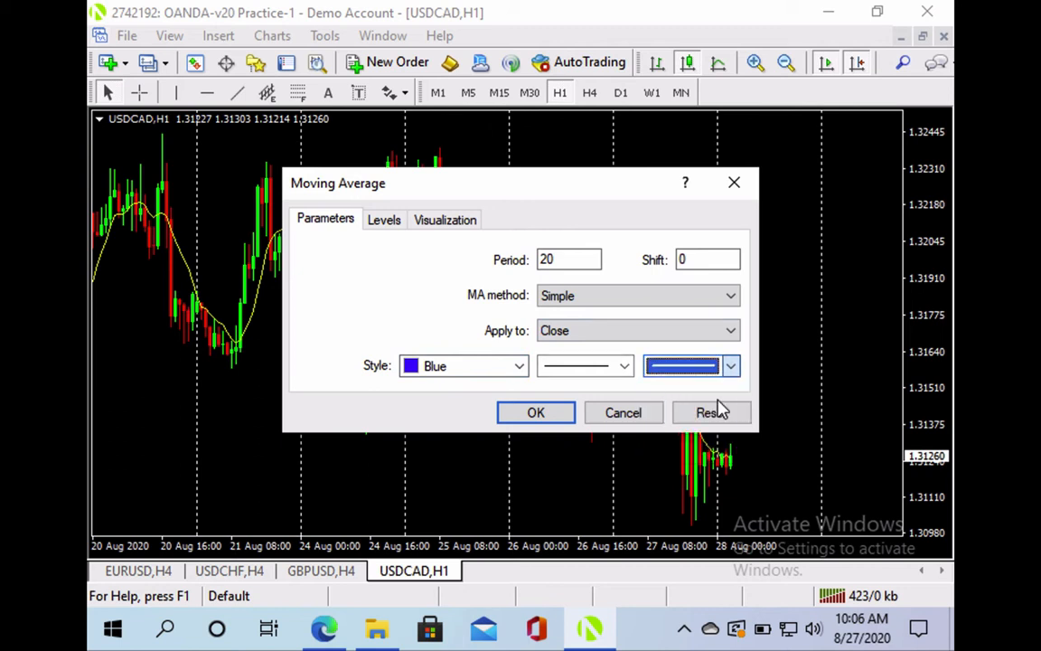
pyautogui.click(555, 419)
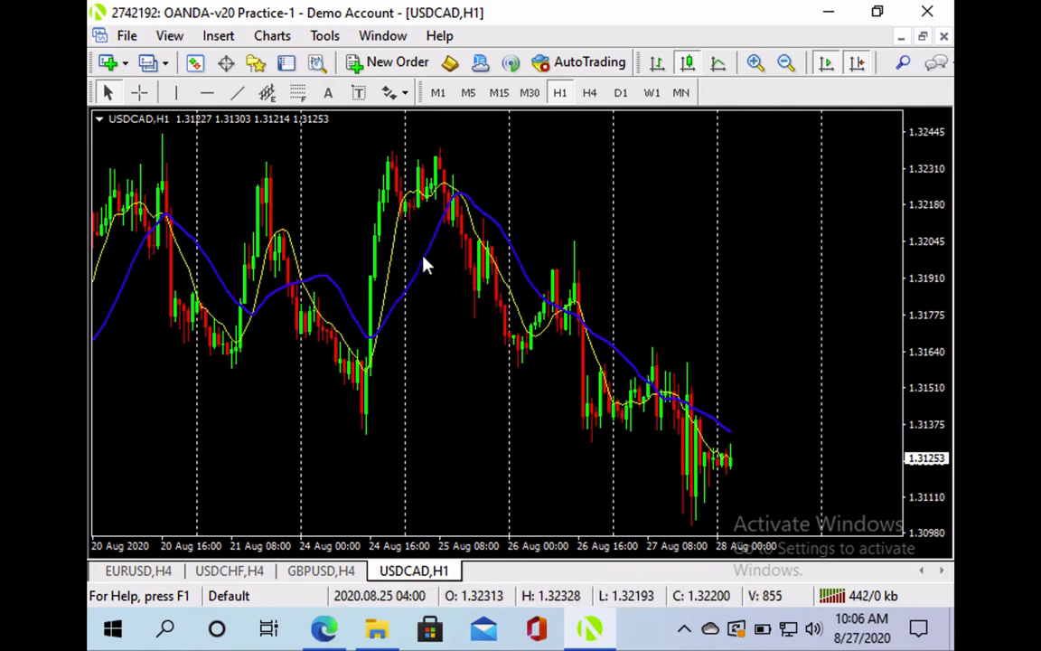
# Add a 50-period Moving Average to USDCAD H1 in white with the third, thick line width
pyautogui.click(220, 38)
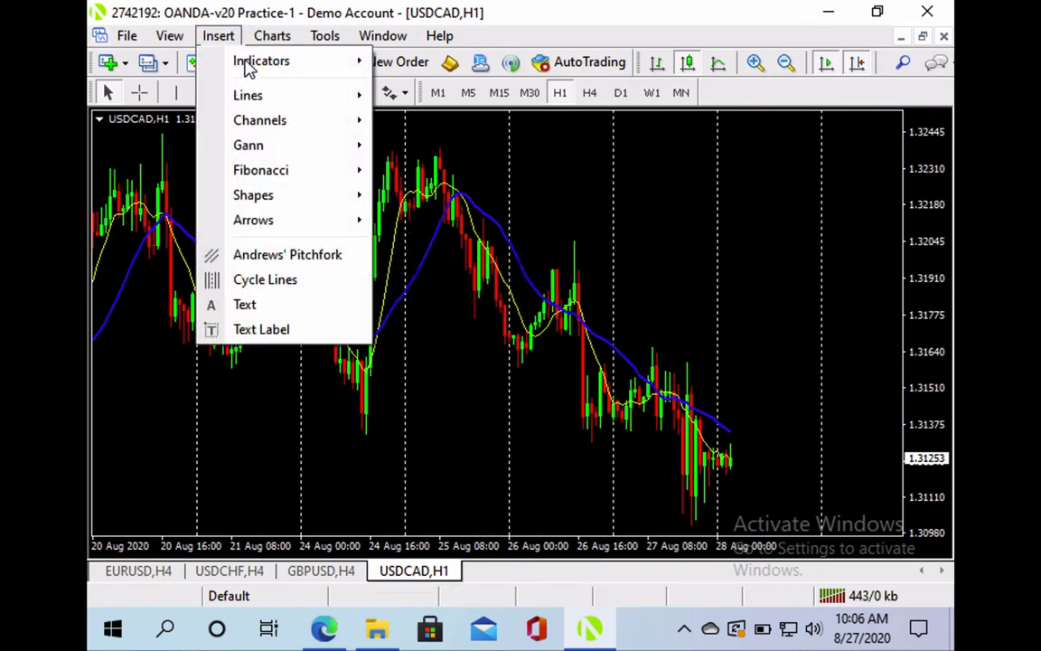
pyautogui.moveTo(513, 228)
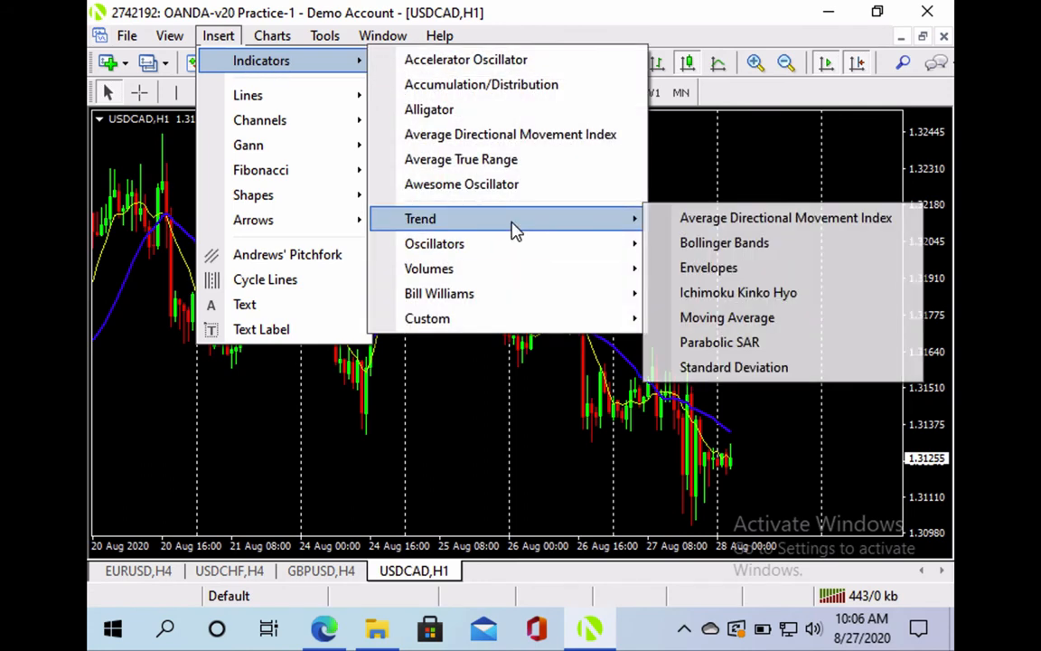
pyautogui.click(732, 318)
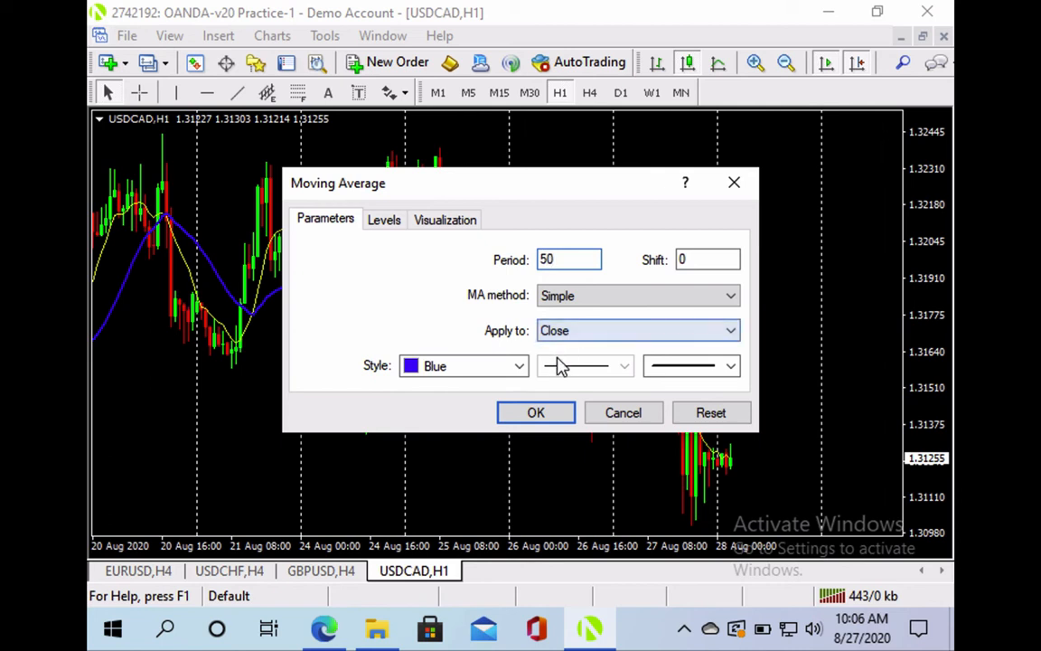
pyautogui.click(520, 366)
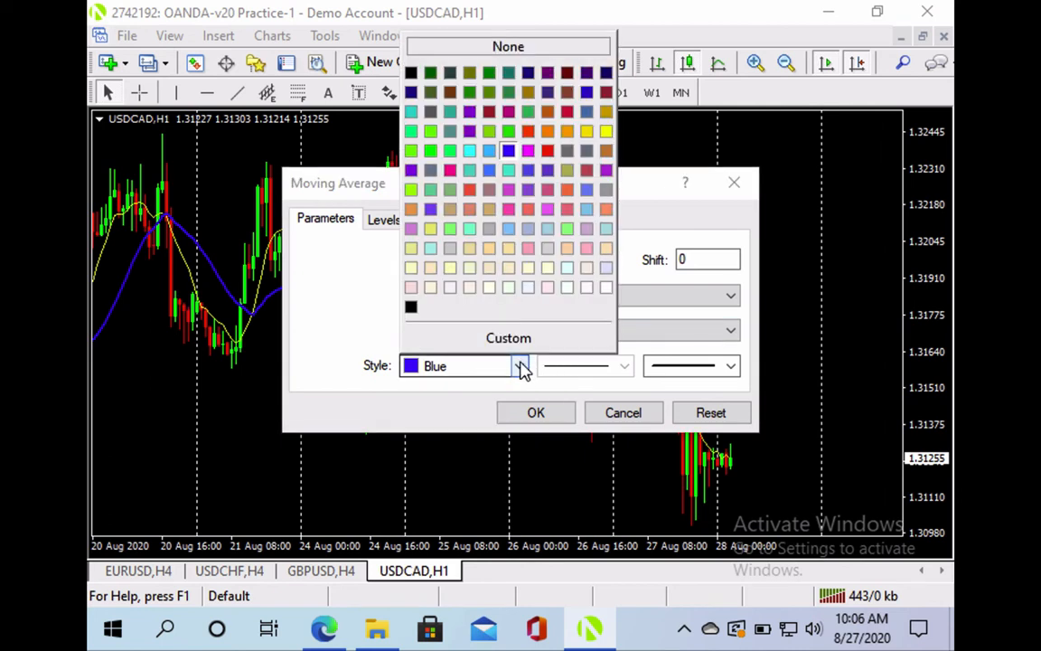
pyautogui.click(605, 288)
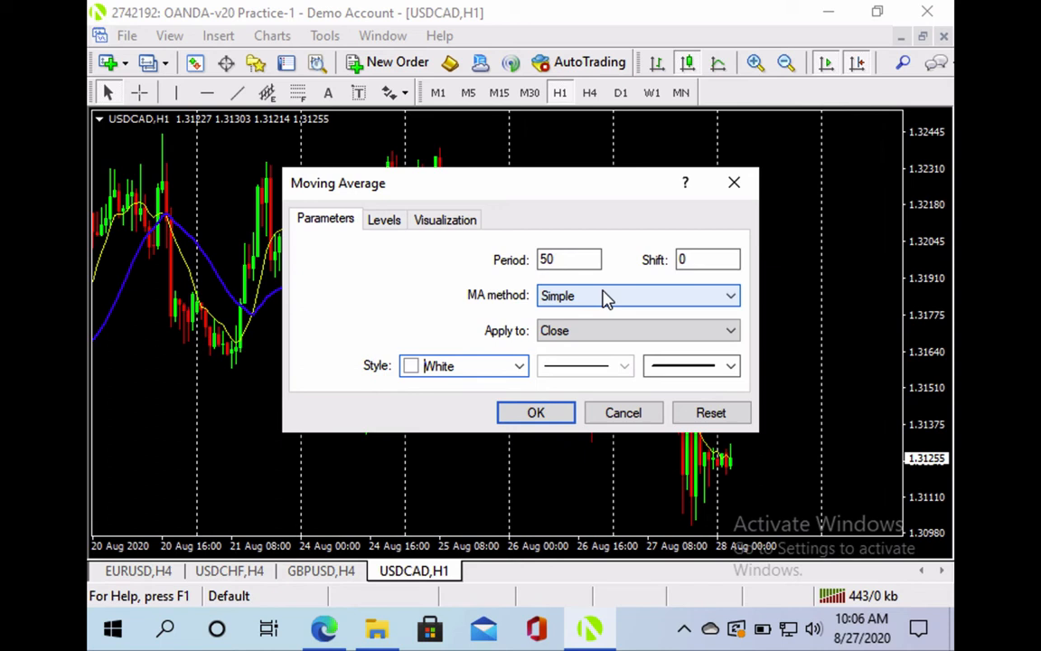
pyautogui.click(731, 368)
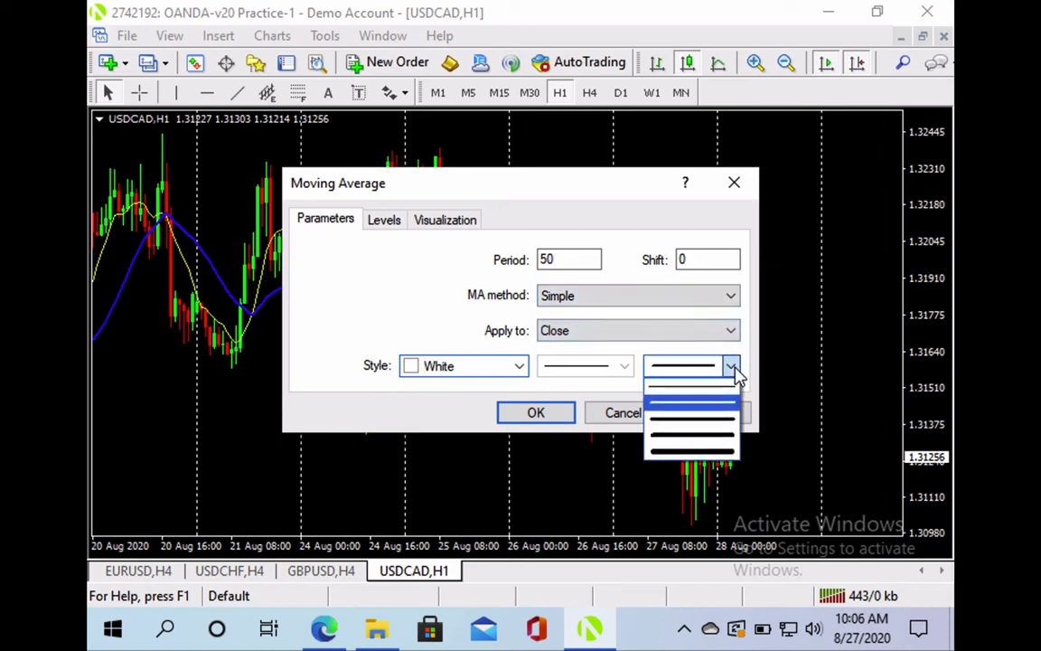
pyautogui.click(717, 423)
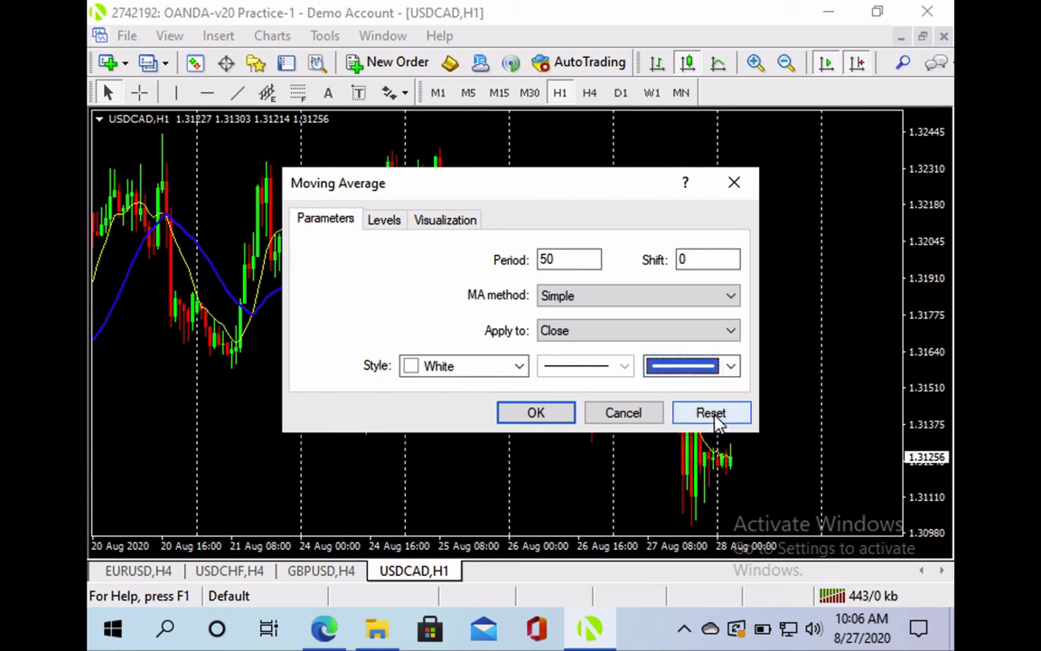
pyautogui.click(557, 419)
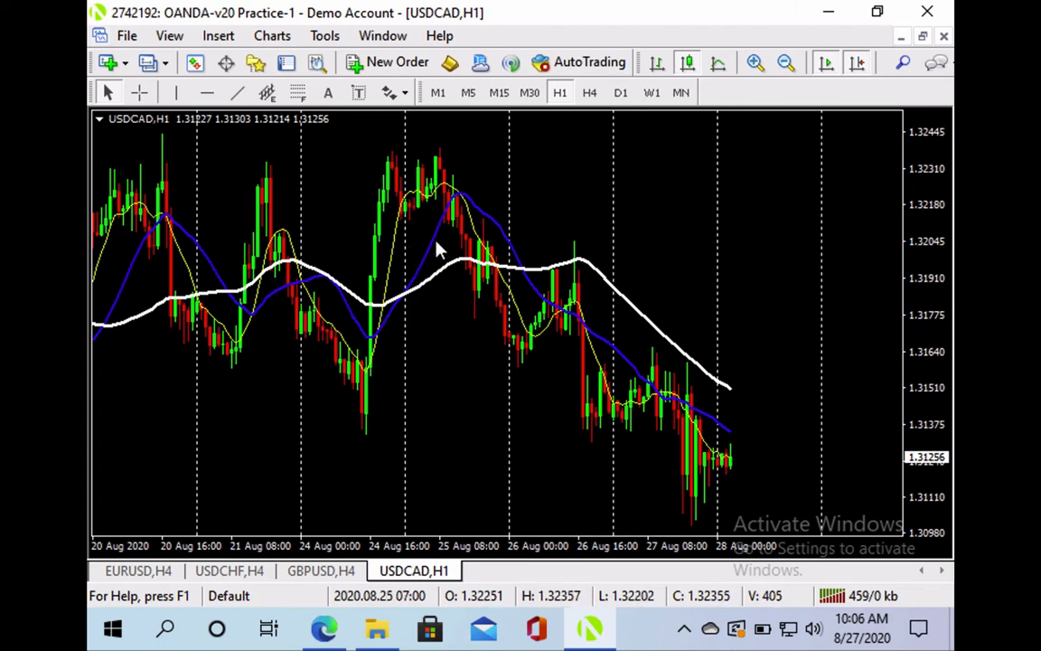
# Insert a 200-period Moving Average on USDCAD H1, coloured red with a thick line width
pyautogui.click(223, 40)
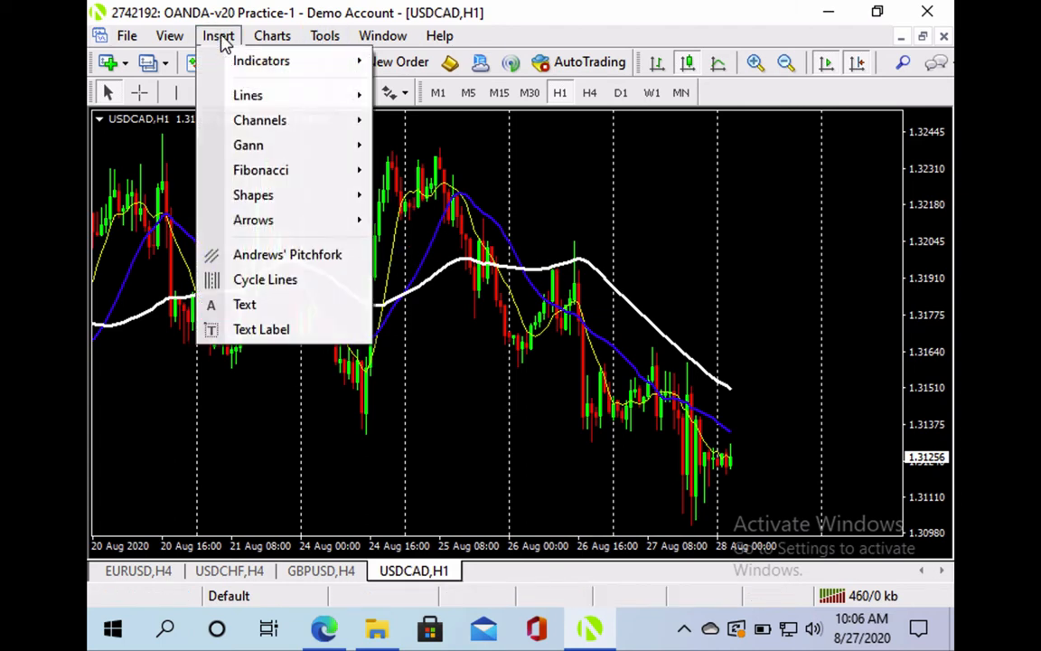
pyautogui.moveTo(226, 61)
pyautogui.moveTo(445, 220)
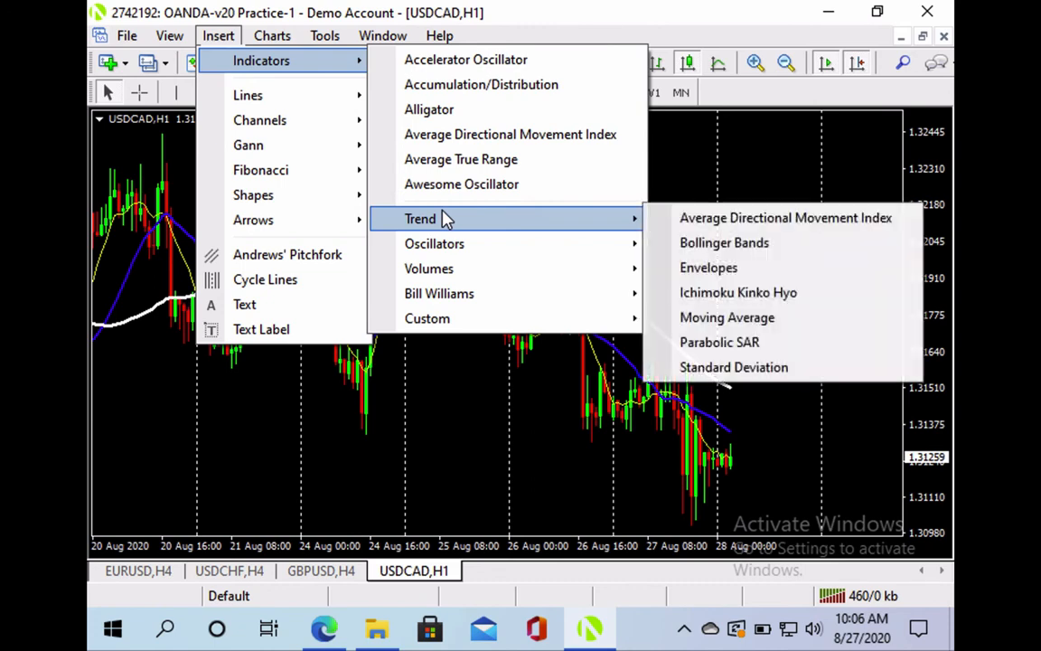
pyautogui.click(734, 318)
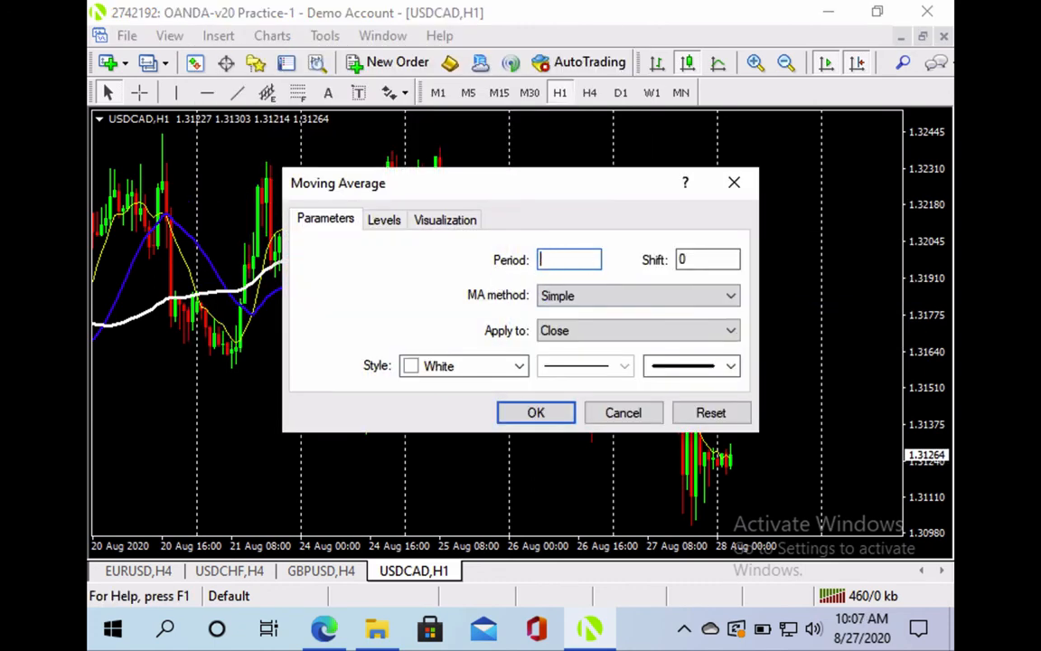
pyautogui.click(518, 365)
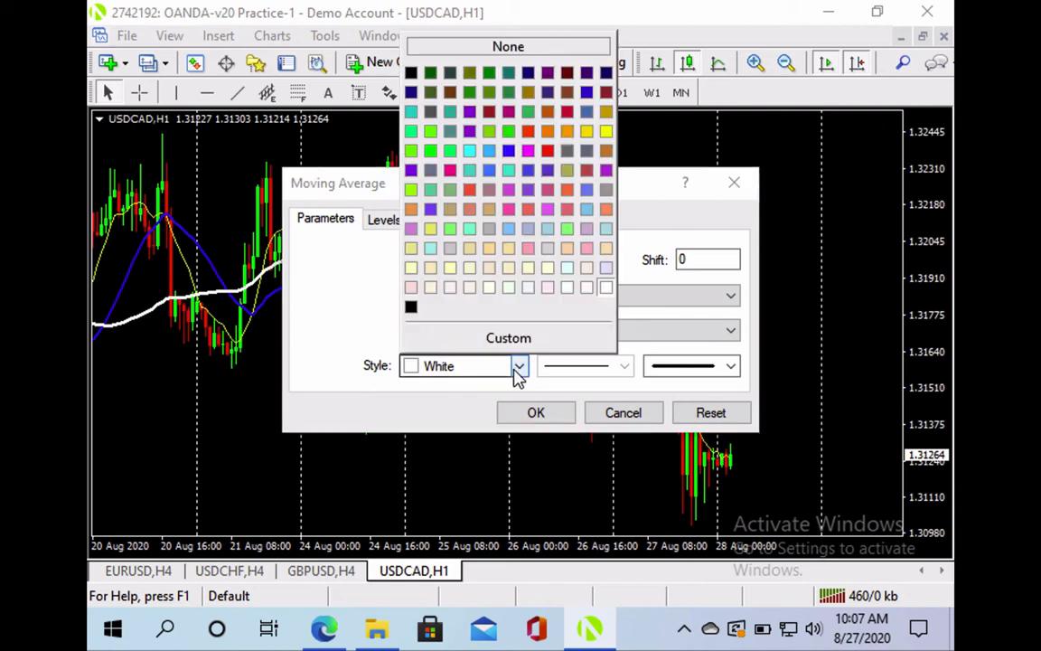
pyautogui.click(548, 151)
pyautogui.click(730, 366)
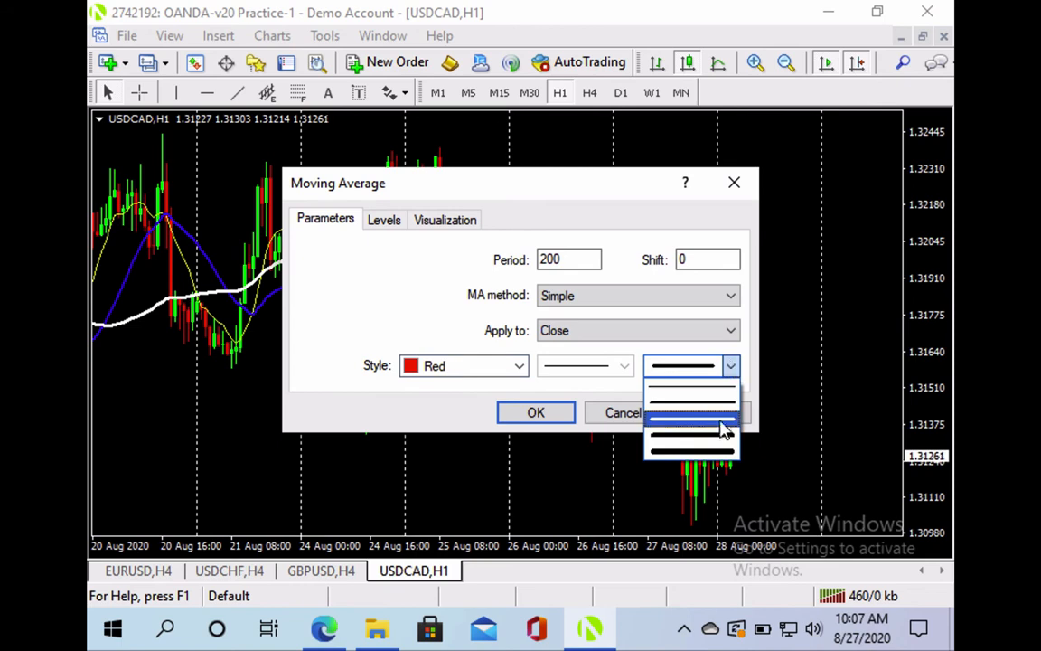
pyautogui.click(711, 443)
pyautogui.click(540, 414)
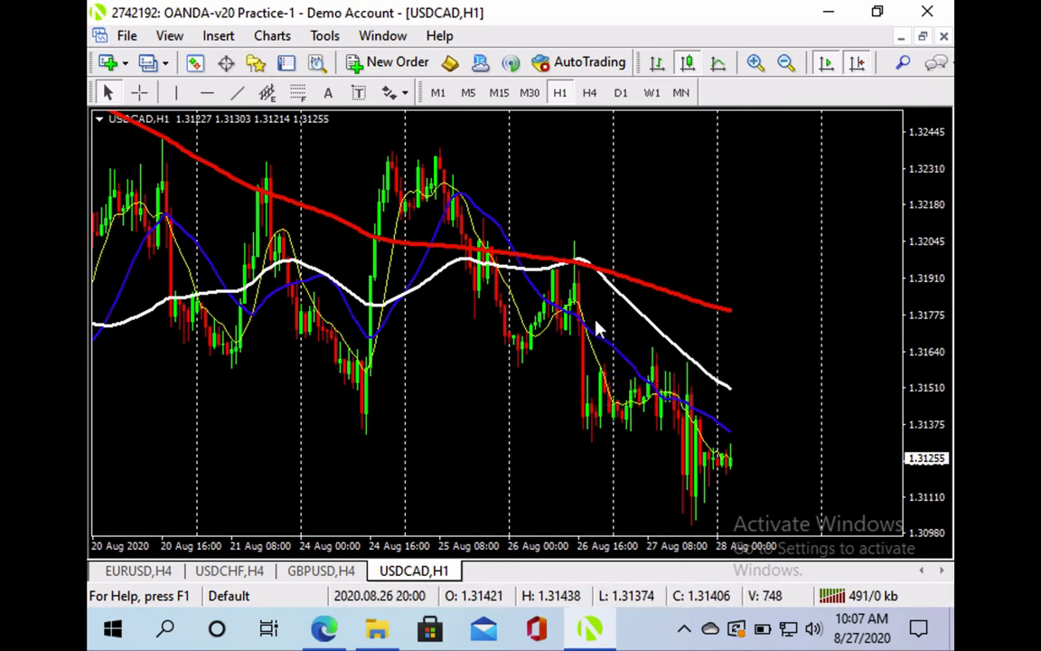
# Move USDCAD from H4 to the D1 timeframe and pan to the most recent daily bars
pyautogui.click(590, 95)
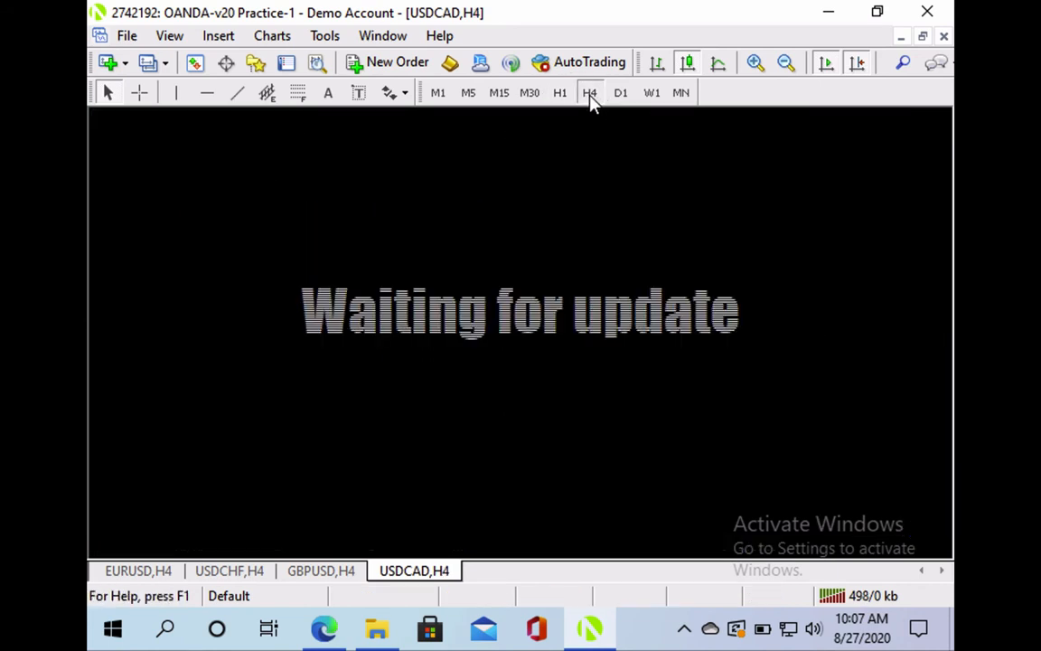
pyautogui.click(856, 67)
pyautogui.click(857, 68)
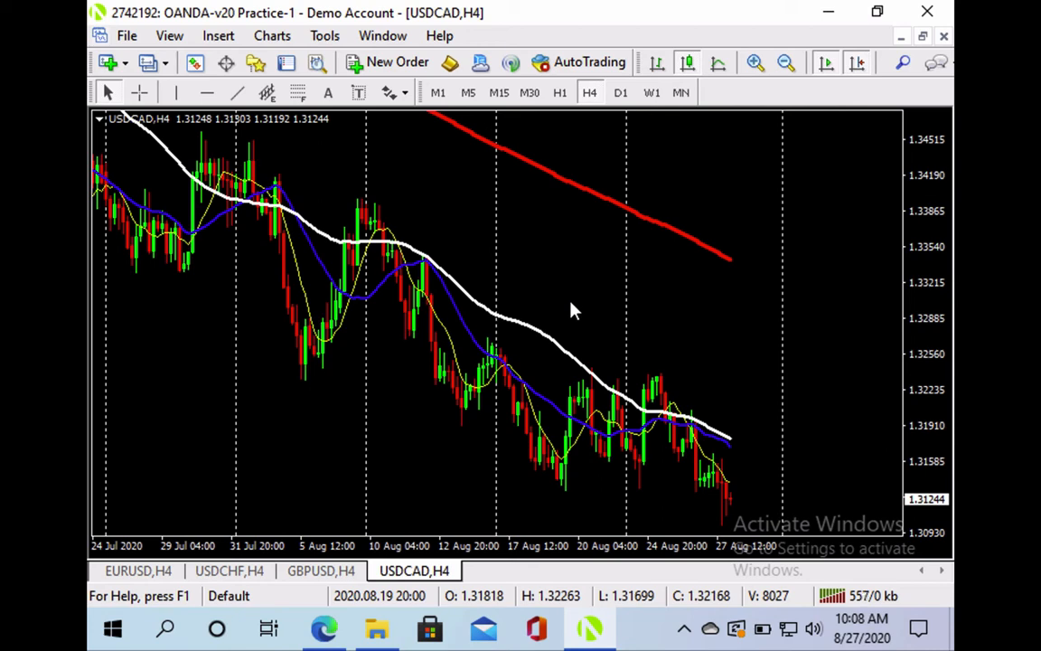
pyautogui.click(619, 92)
pyautogui.moveTo(598, 207); pyautogui.dragTo(442, 202)
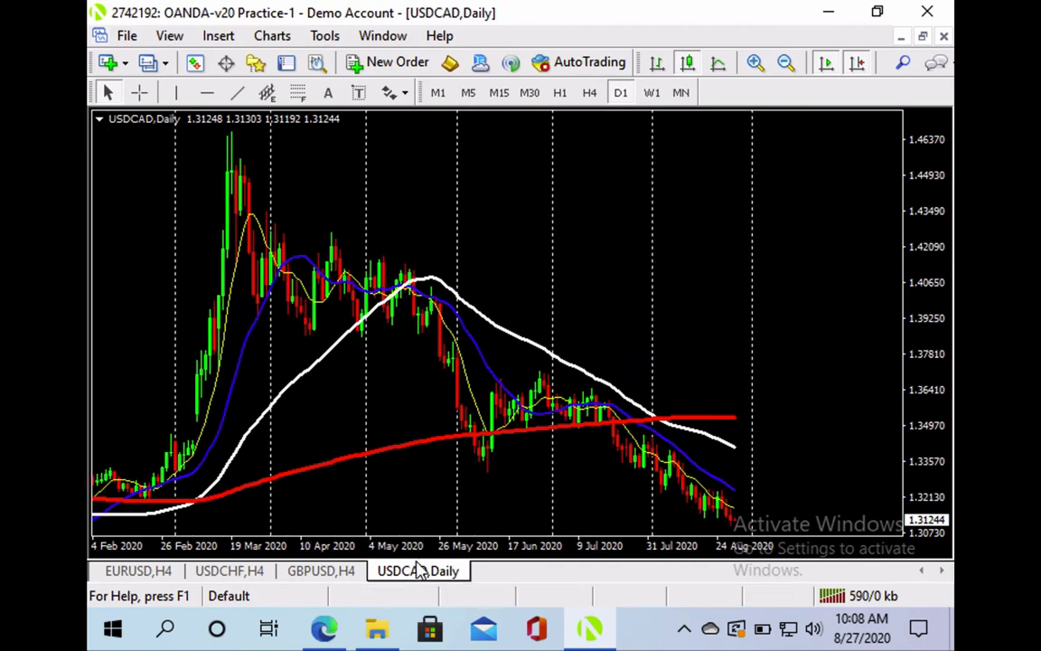
# Save the USDCAD chart's four-average setup as the template 'Black Panther'
pyautogui.rightClick(587, 260)
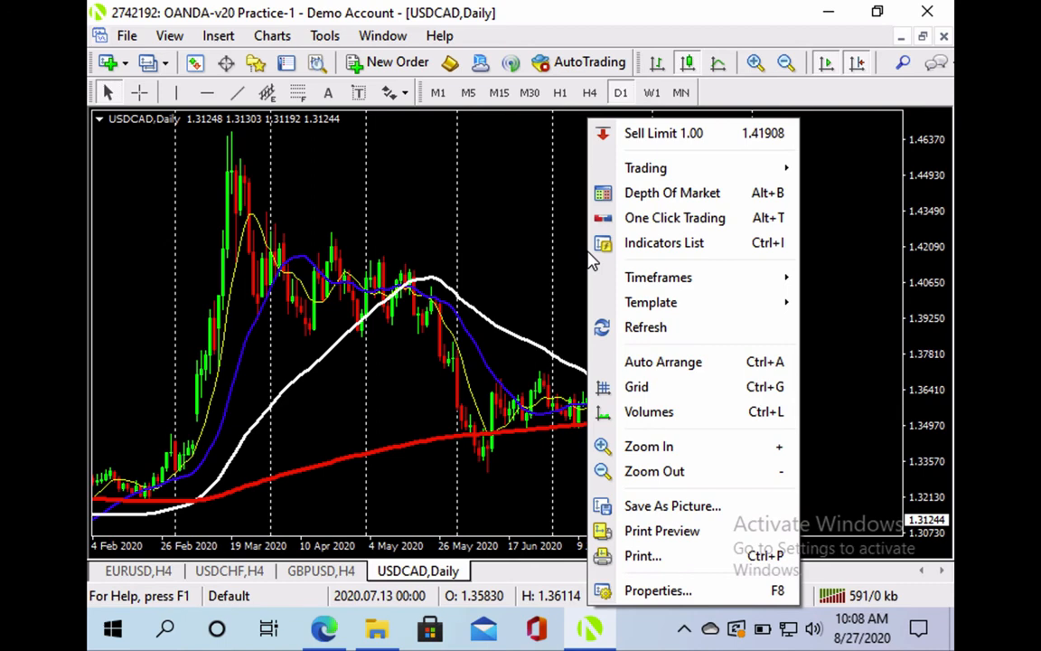
pyautogui.moveTo(639, 301)
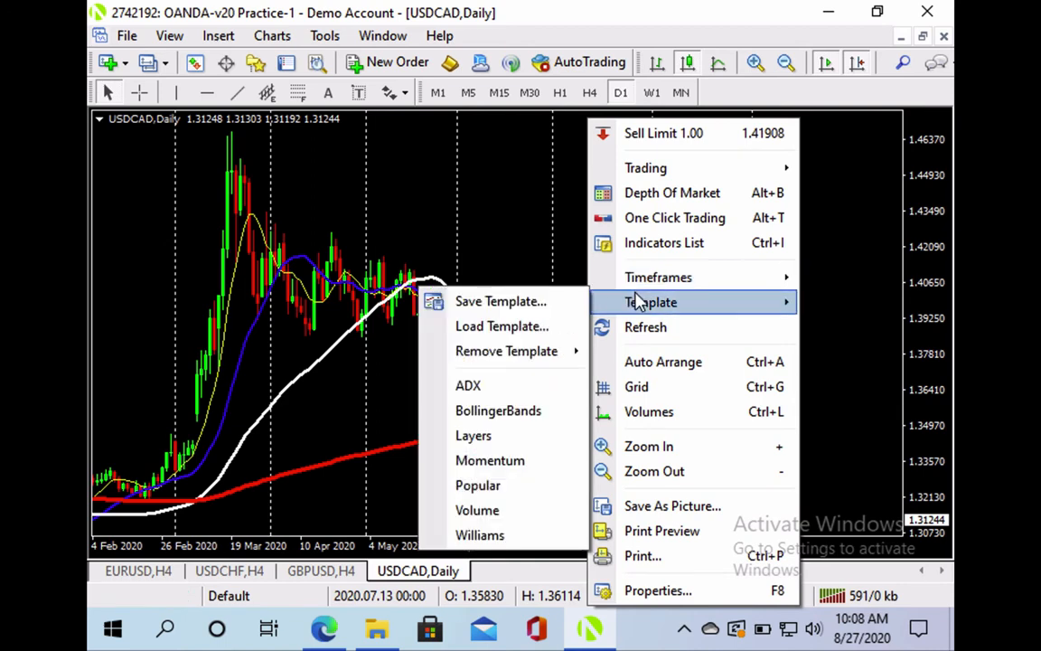
pyautogui.click(545, 303)
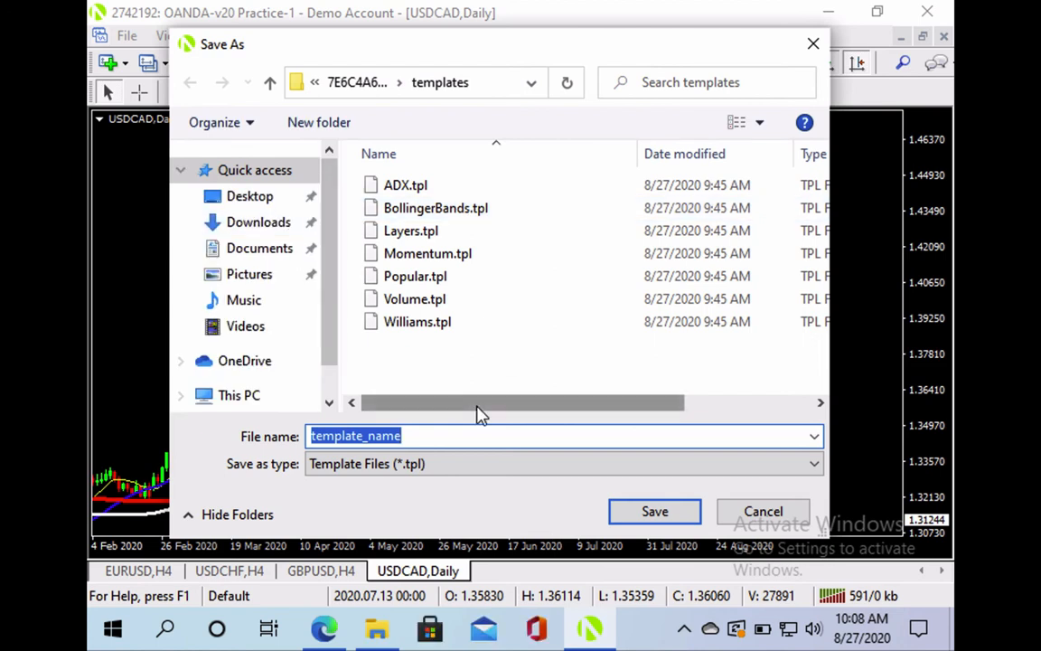
pyautogui.press('BackSpace')
pyautogui.write('Black Panther')
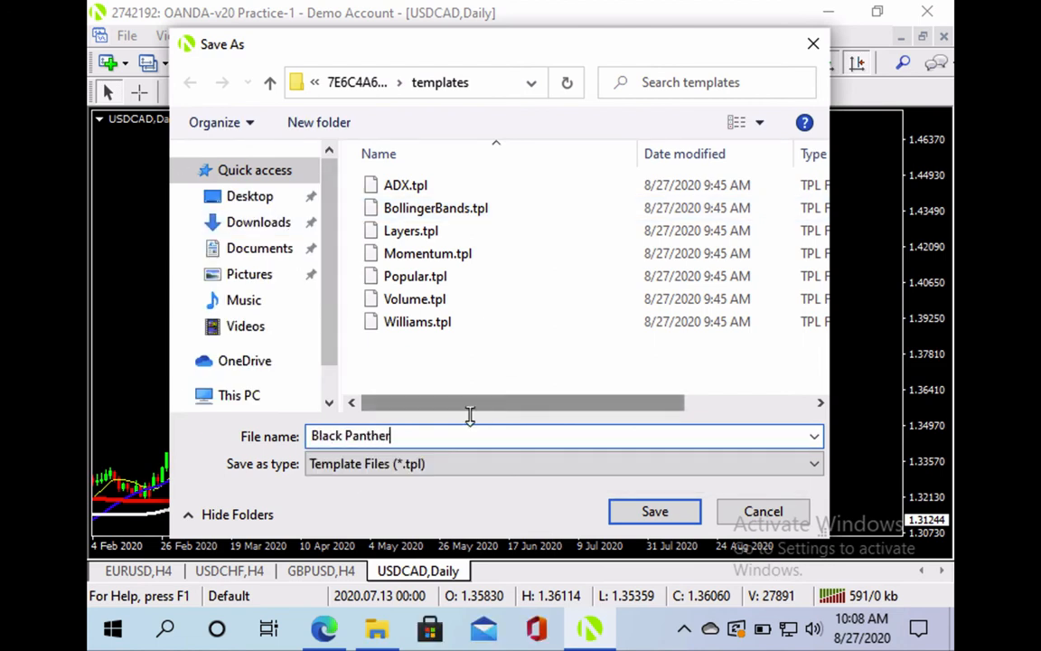
pyautogui.click(676, 517)
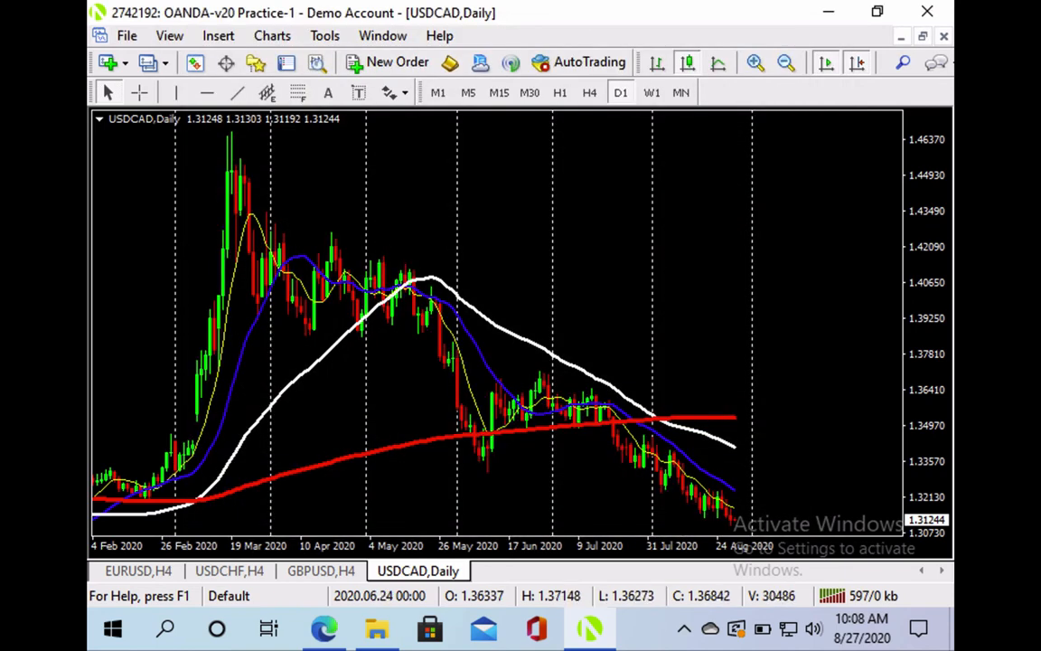
# Apply the Black Panther template to the GBPUSD and USDCHF H4 charts
pyautogui.click(323, 574)
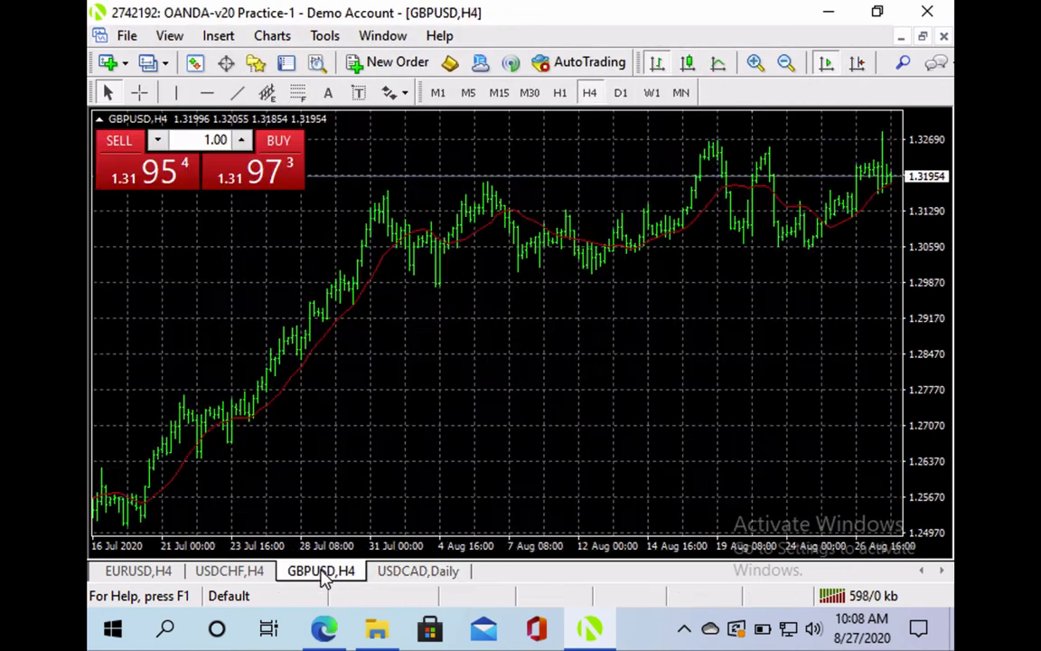
pyautogui.rightClick(545, 357)
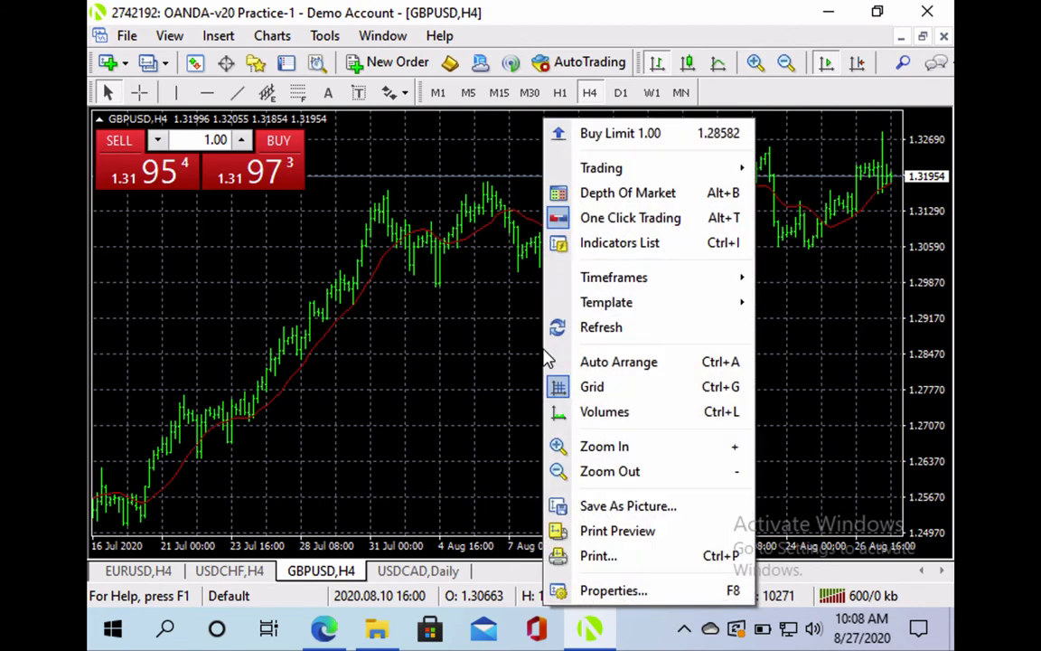
pyautogui.moveTo(744, 302)
pyautogui.click(809, 411)
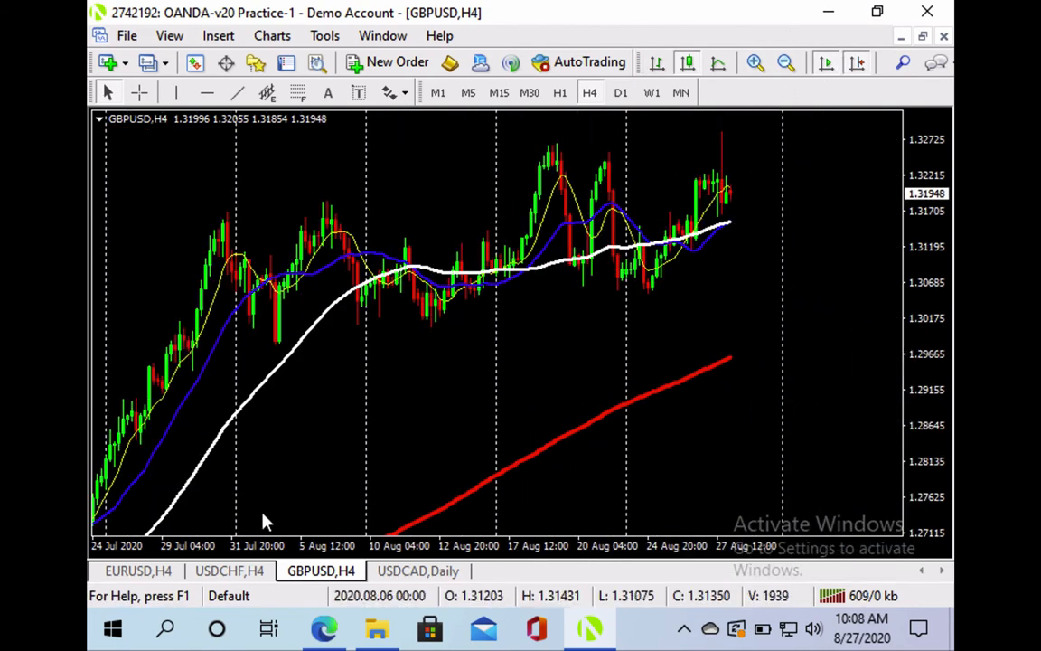
pyautogui.click(229, 571)
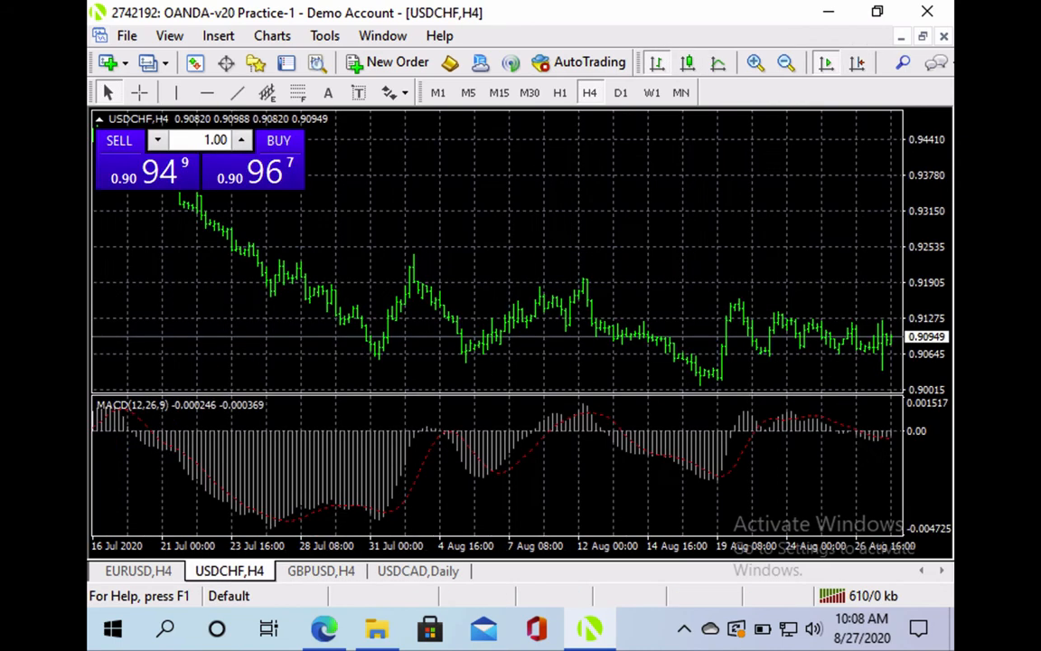
pyautogui.rightClick(482, 267)
pyautogui.moveTo(580, 301)
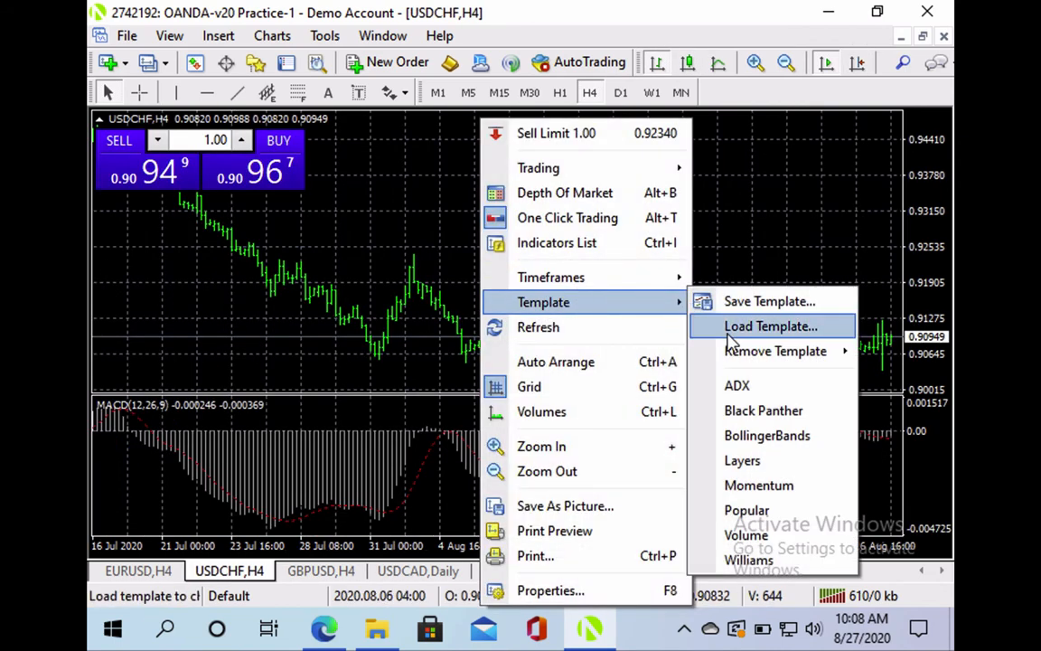
pyautogui.click(740, 412)
# Apply Black Panther to the EURUSD H4 chart and toggle Chart Shift off and on
pyautogui.click(145, 575)
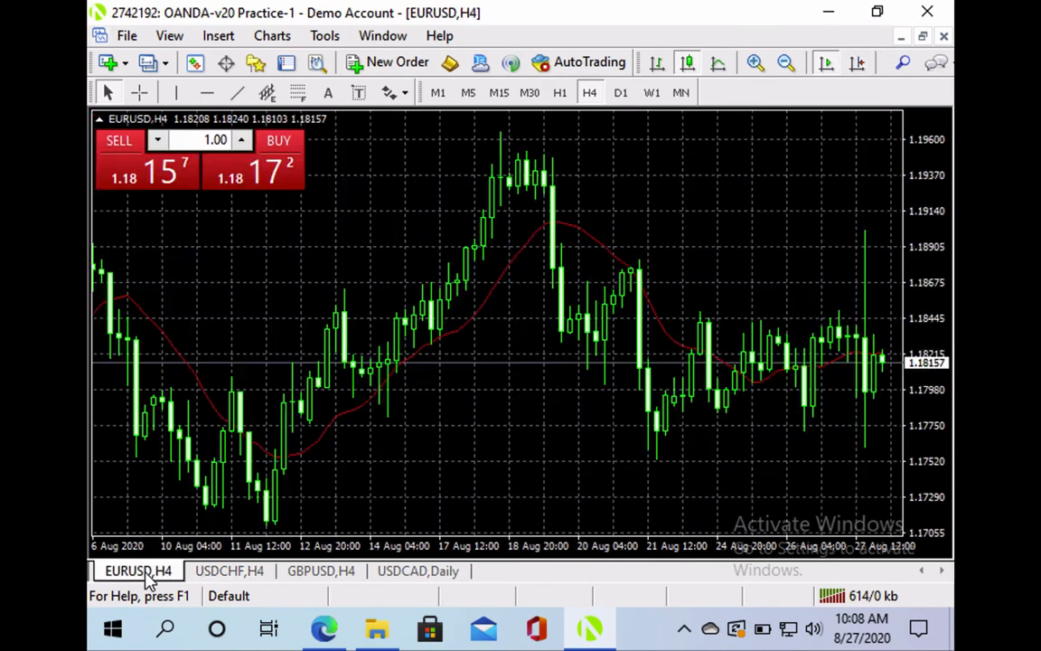
pyautogui.rightClick(432, 212)
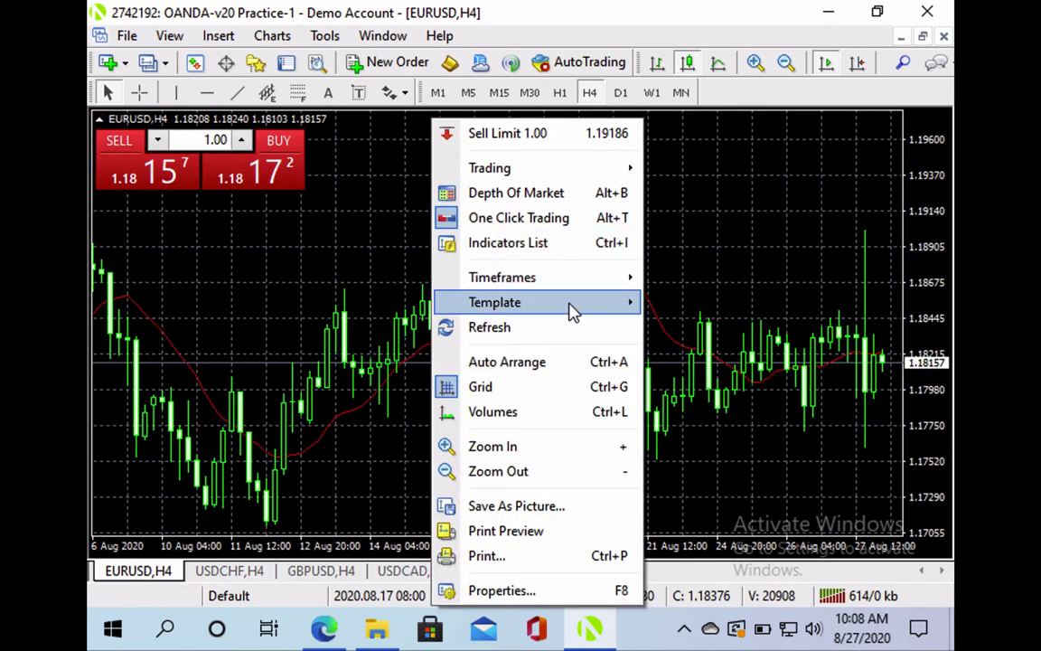
pyautogui.moveTo(573, 311)
pyautogui.click(733, 412)
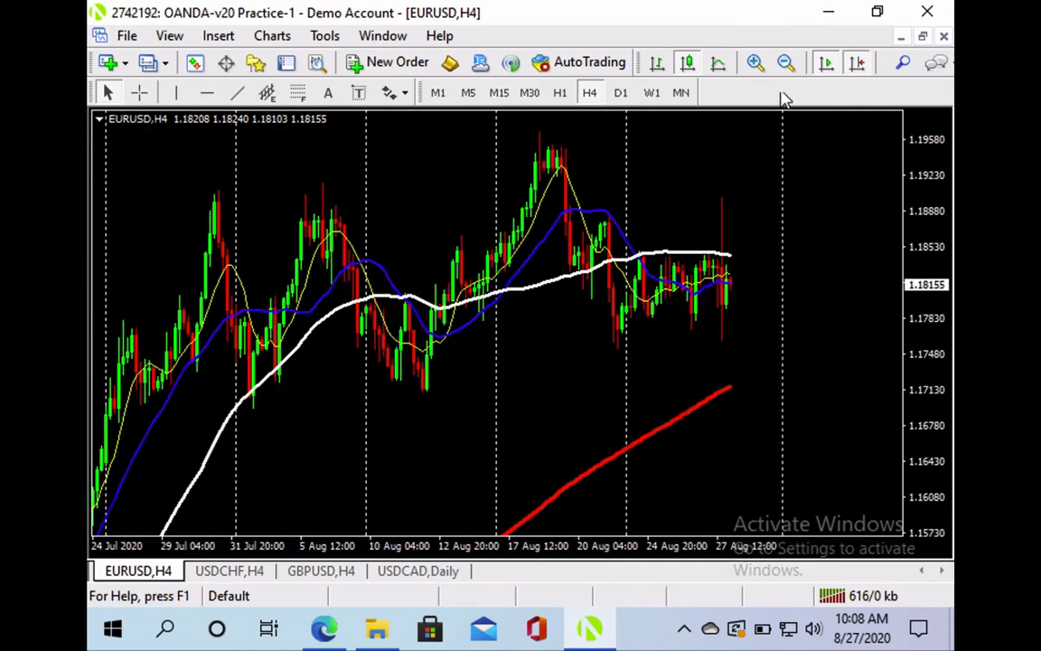
pyautogui.click(858, 63)
pyautogui.click(858, 63)
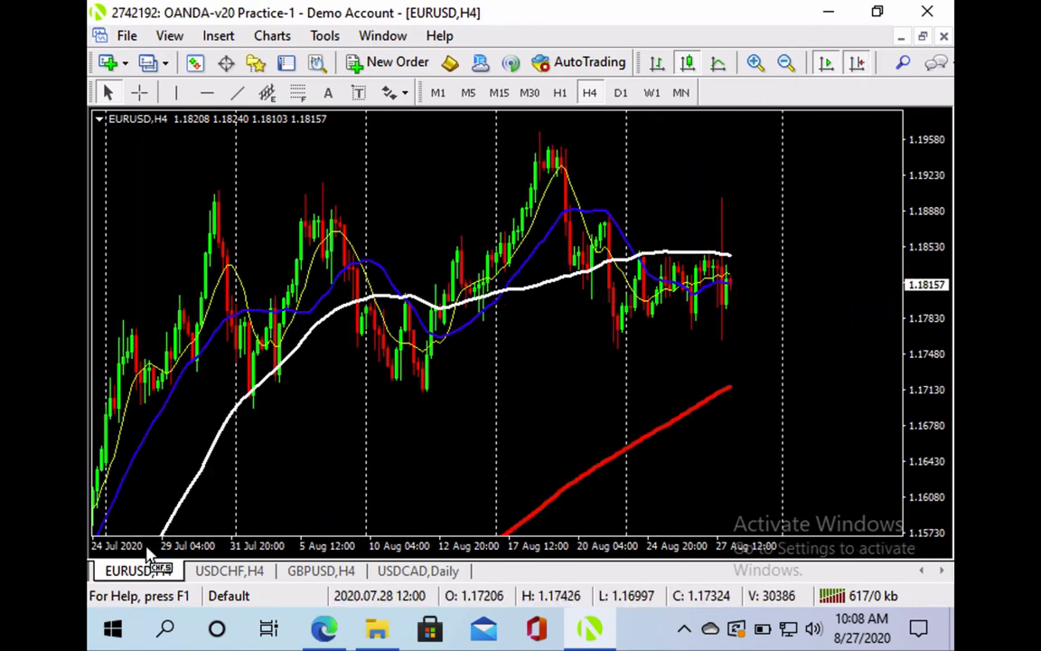
# Check the USDCHF and GBPUSD charts, then return to the USDCAD daily chart
pyautogui.click(226, 572)
pyautogui.click(312, 571)
pyautogui.click(408, 571)
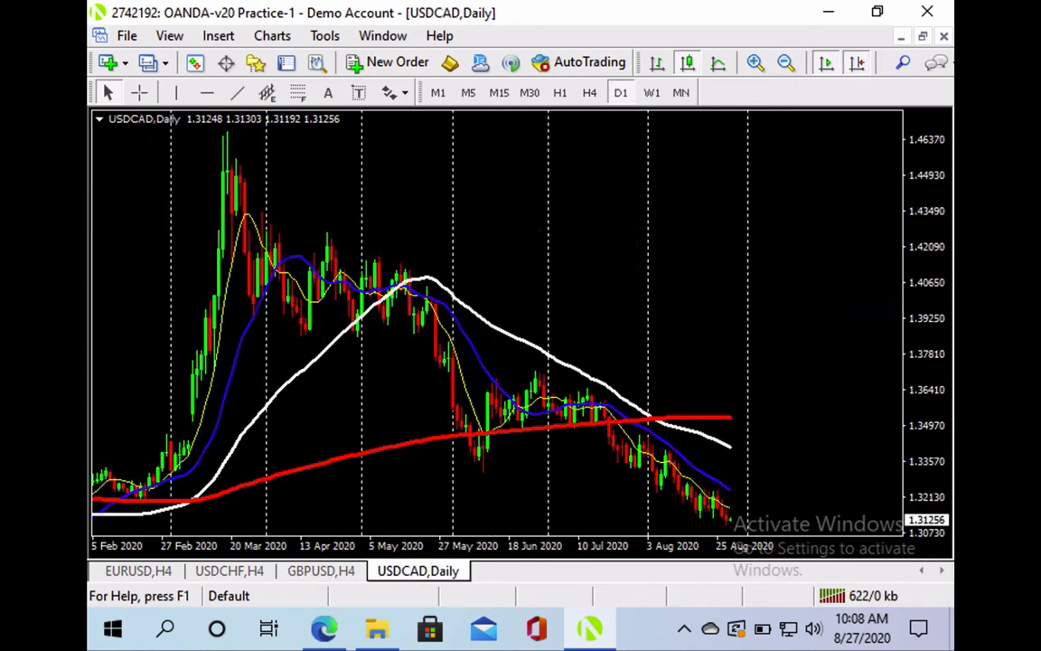
# Set USDCAD back to H4 and reorder the tabs so GBPUSD comes before USDCHF
pyautogui.click(587, 93)
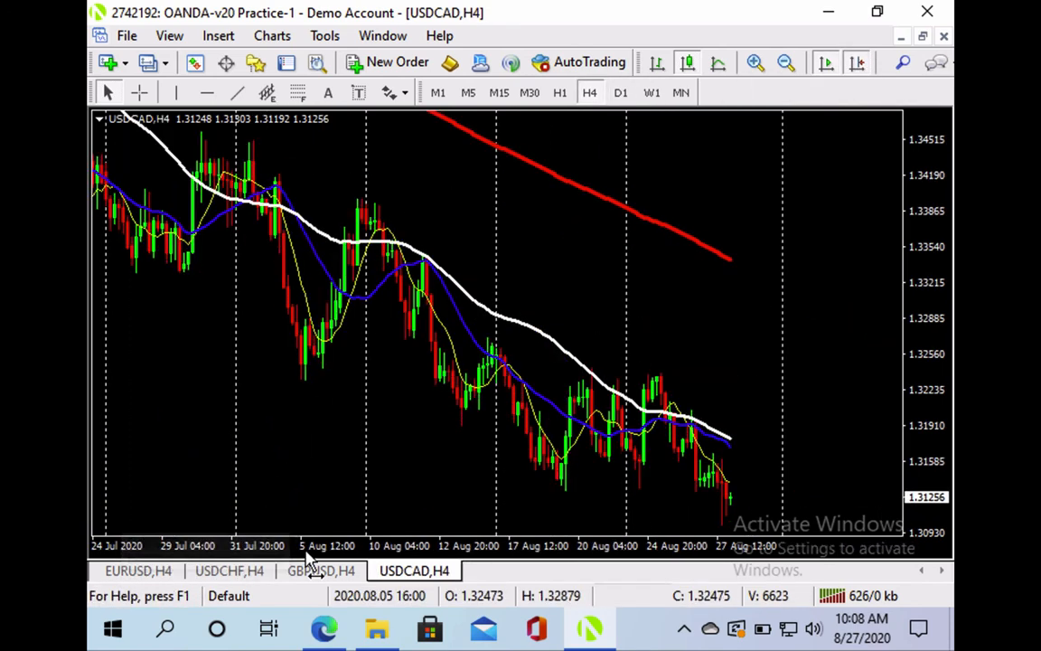
pyautogui.click(237, 597)
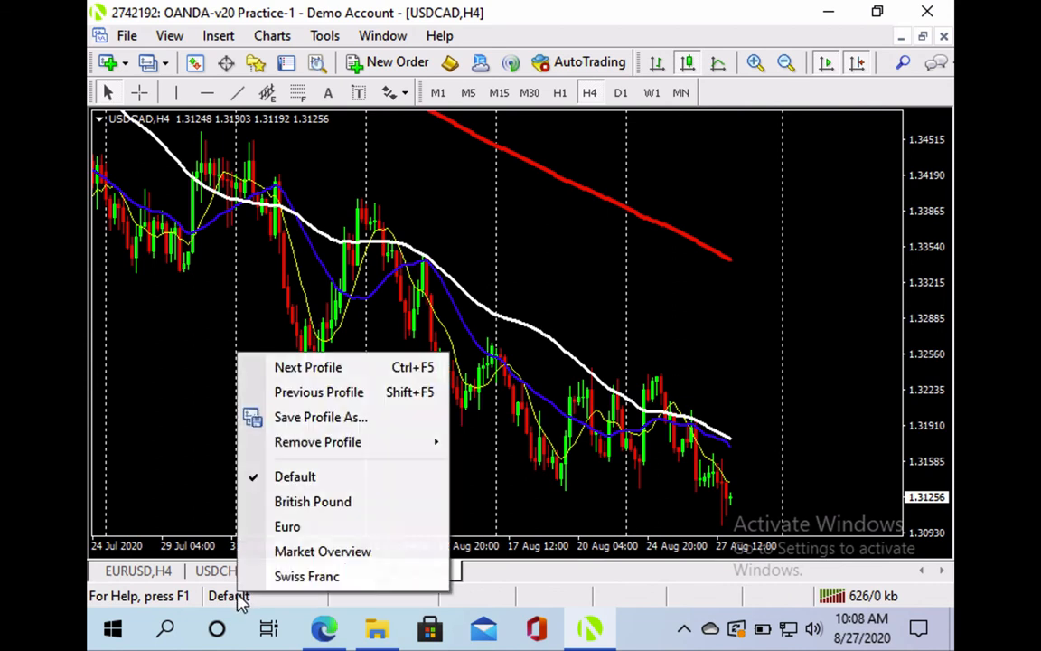
pyautogui.click(190, 420)
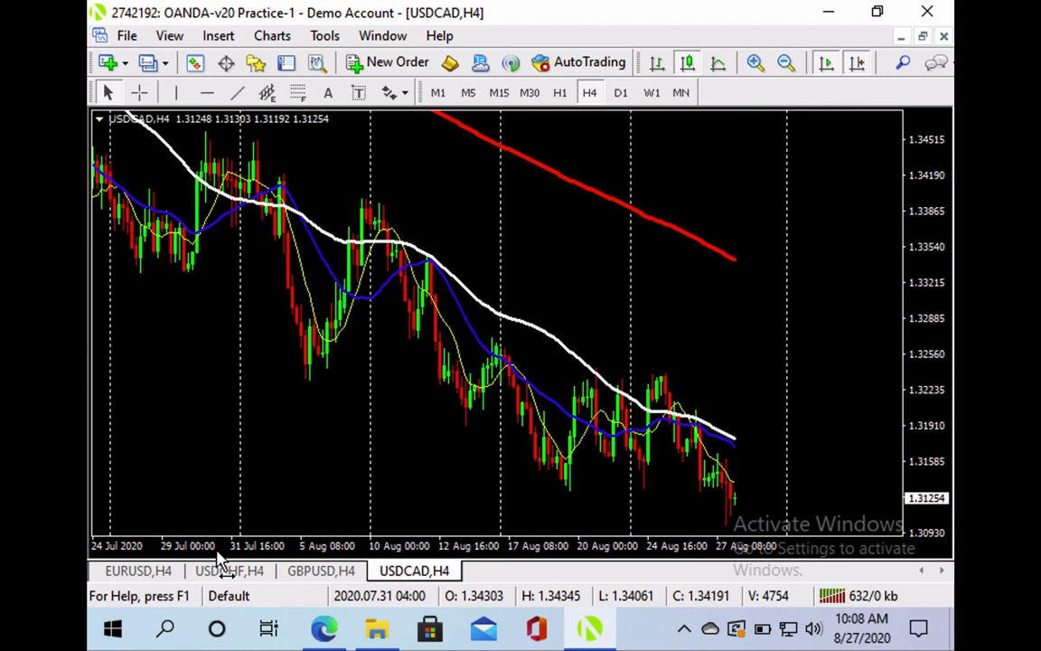
pyautogui.moveTo(313, 571); pyautogui.dragTo(203, 574)
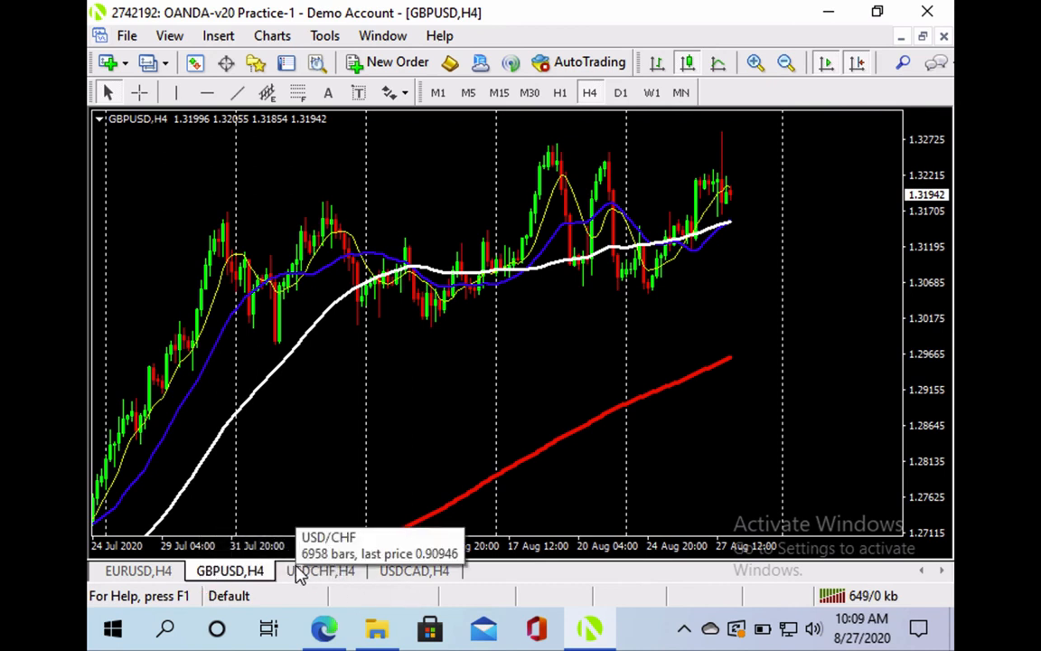
# Save the open USD pair charts as profile 'US DOLLAR PAIRS' and confirm it appears in the list
pyautogui.click(281, 603)
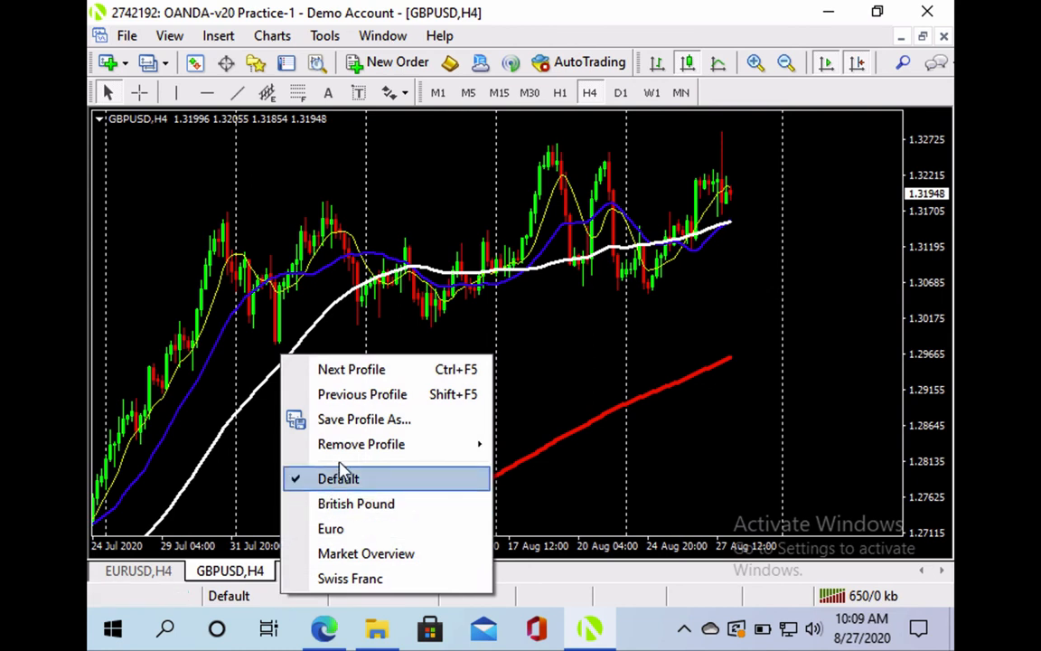
pyautogui.click(366, 432)
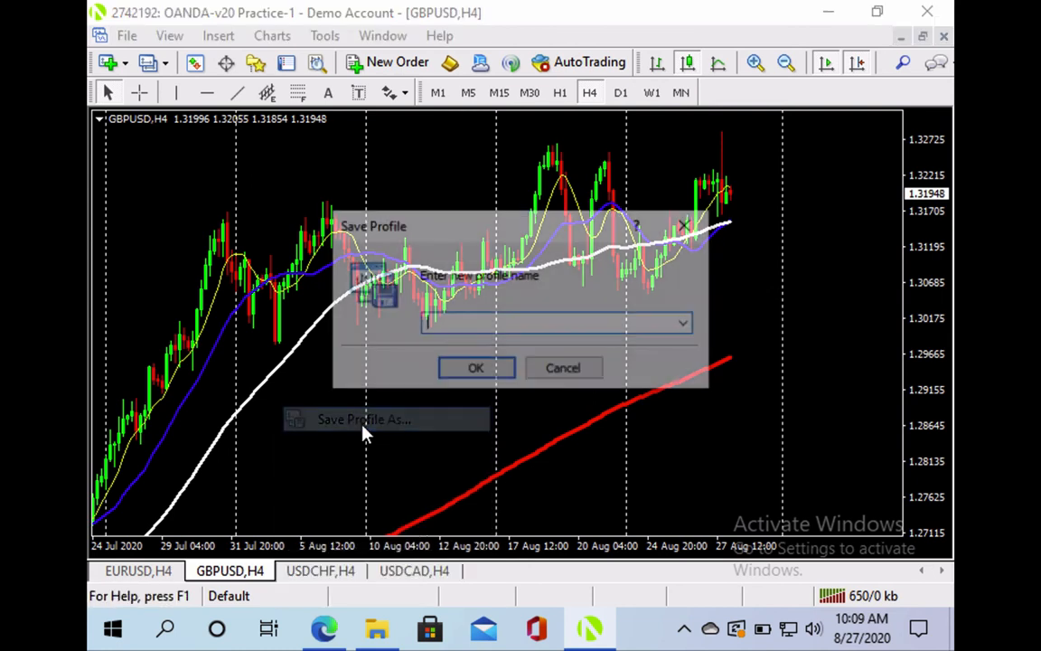
pyautogui.write('US DOLLAR')
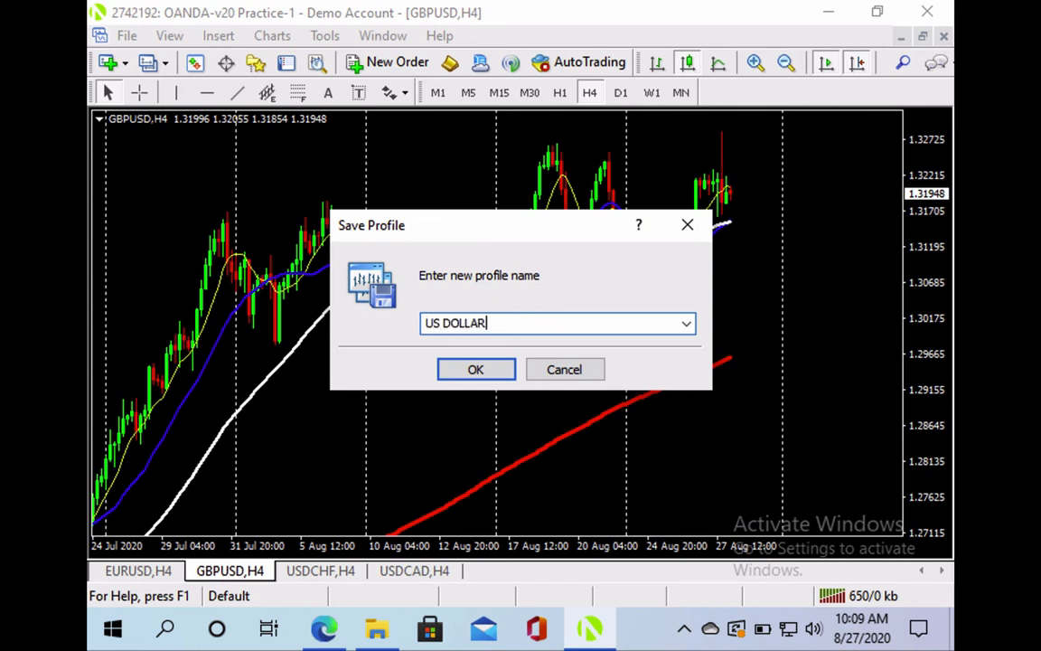
pyautogui.write(' PAIRS')
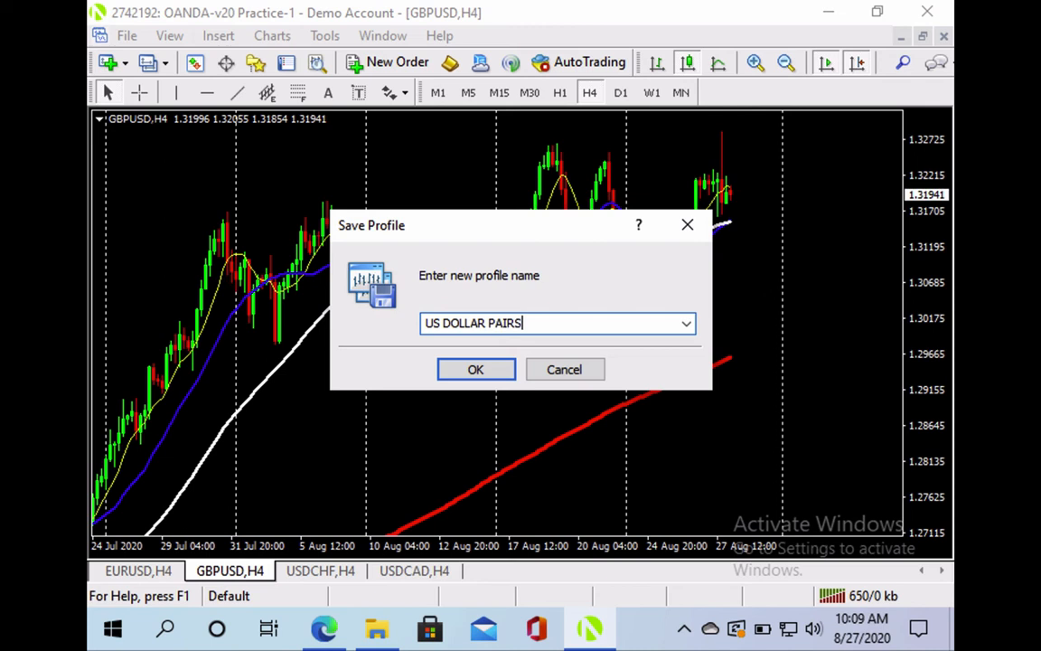
pyautogui.click(480, 370)
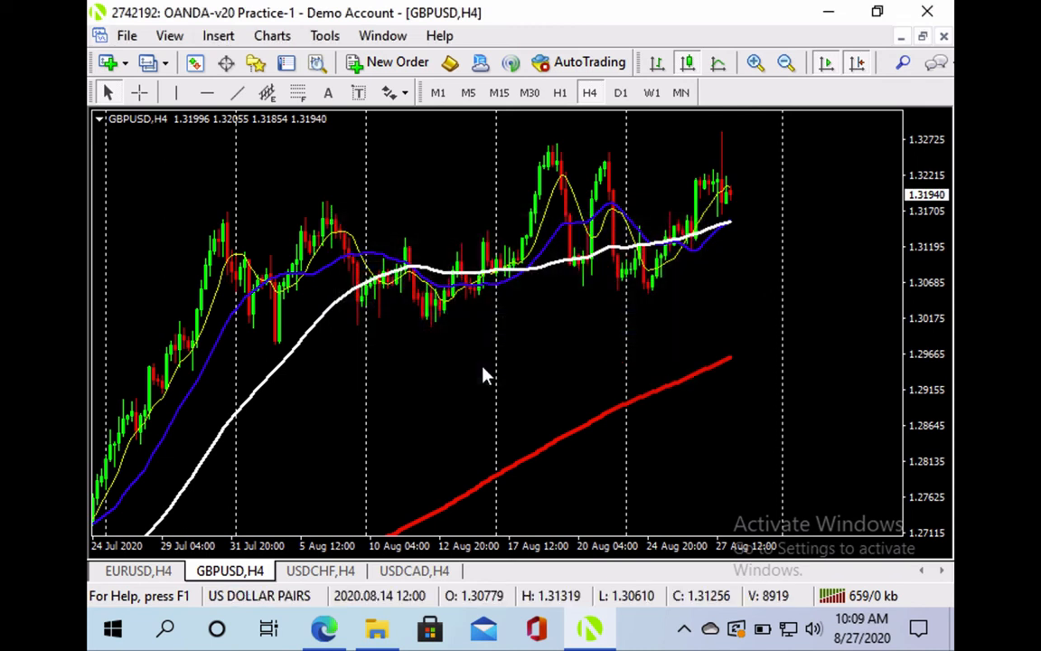
pyautogui.click(285, 596)
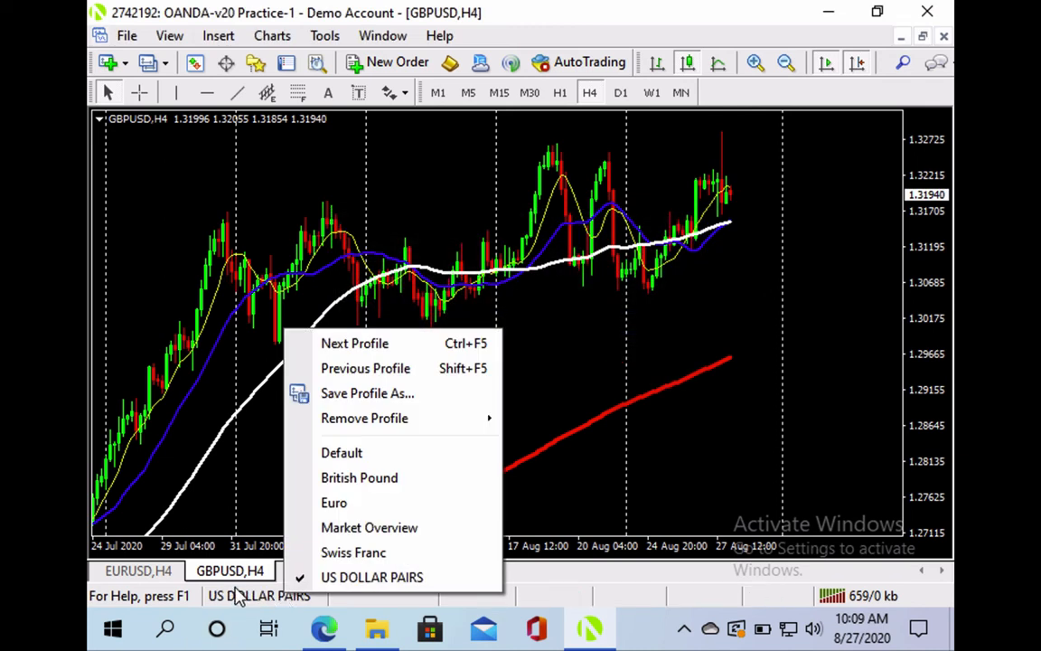
pyautogui.click(255, 595)
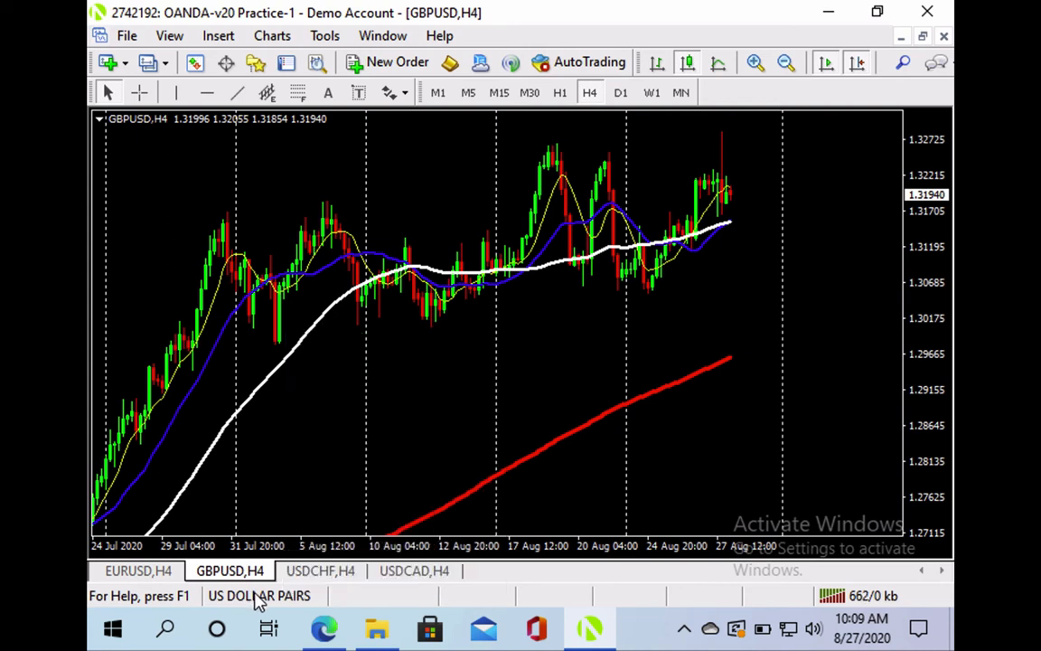
pyautogui.click(255, 596)
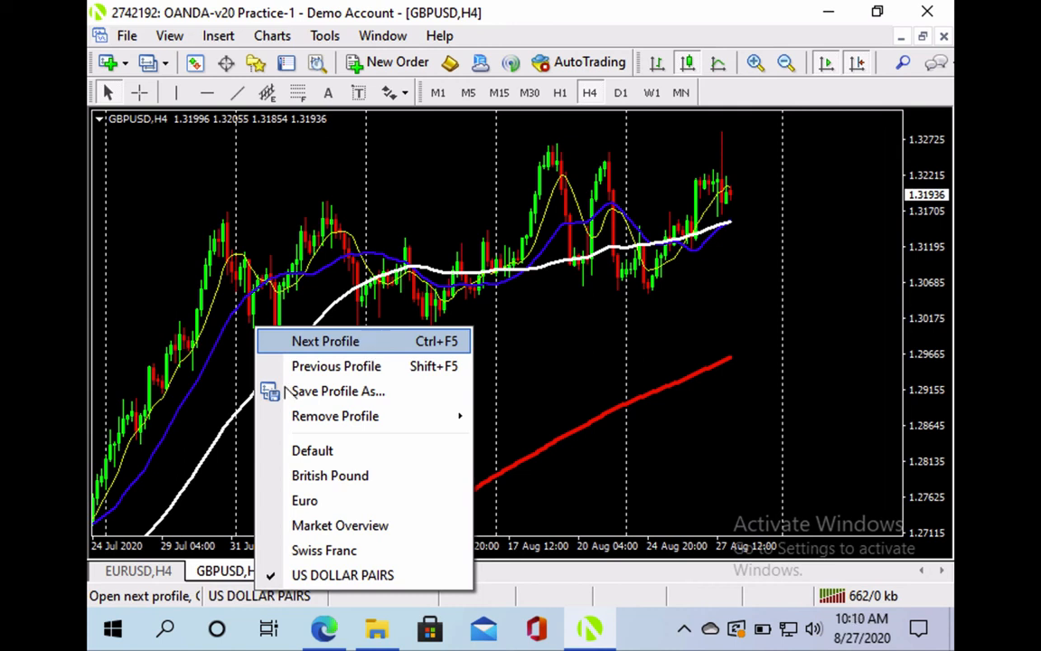
# Reload the US DOLLAR PAIRS profile with EURUSD H4 in front and restore Chart Shift
pyautogui.click(158, 574)
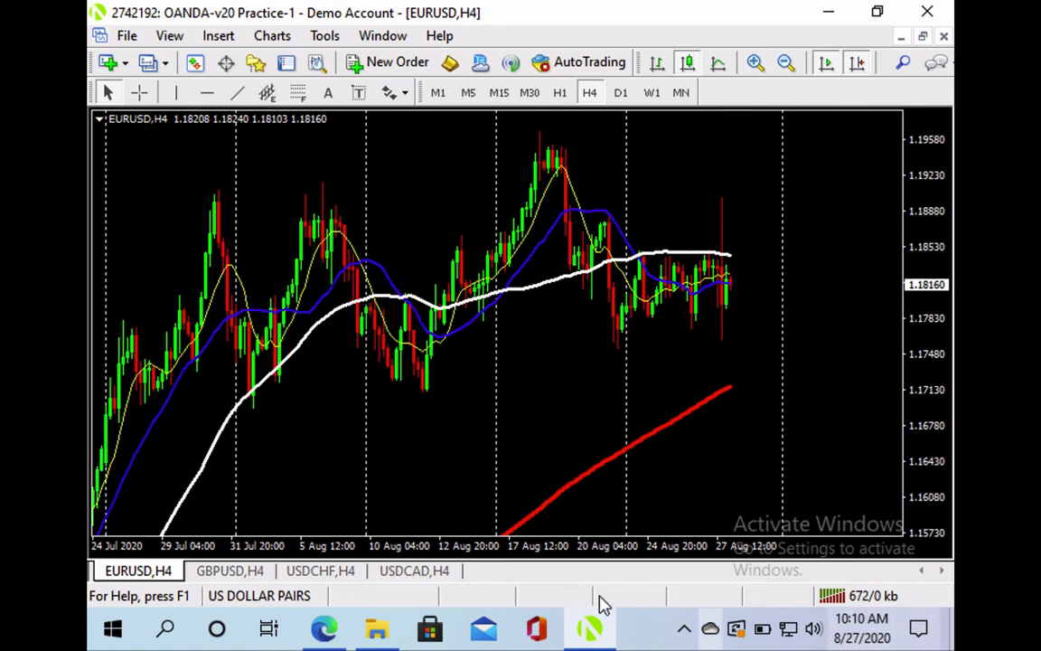
pyautogui.click(312, 599)
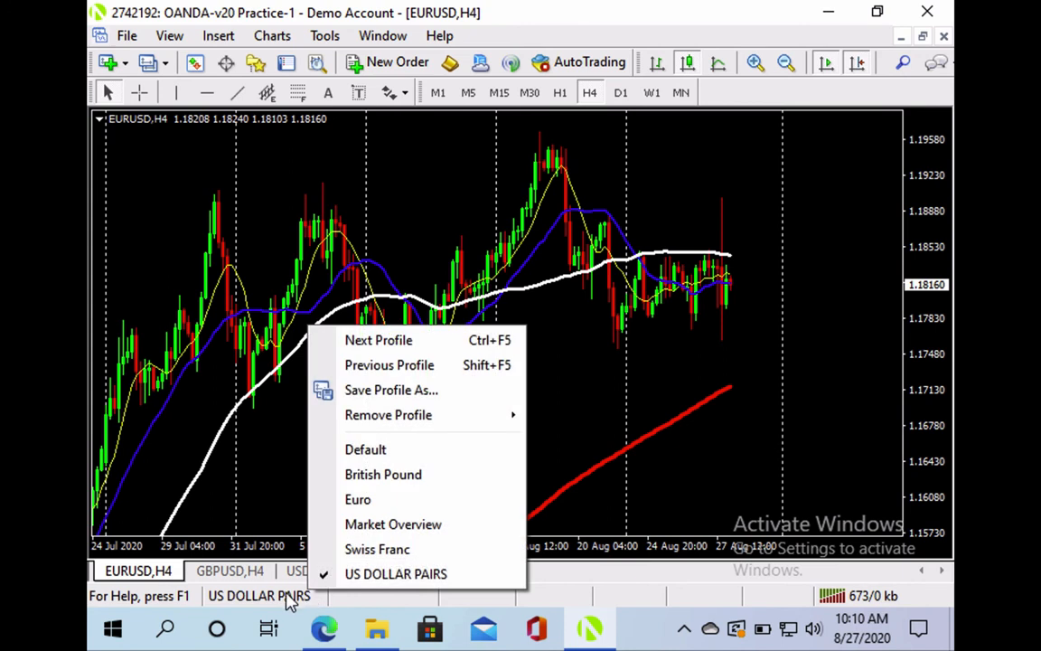
pyautogui.click(289, 598)
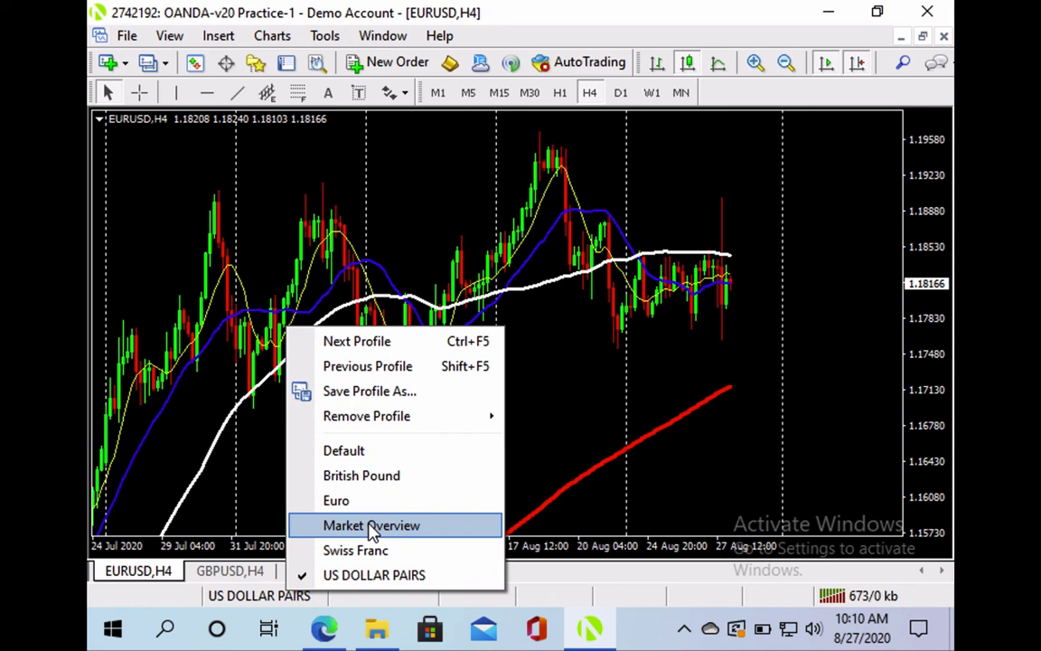
pyautogui.click(579, 313)
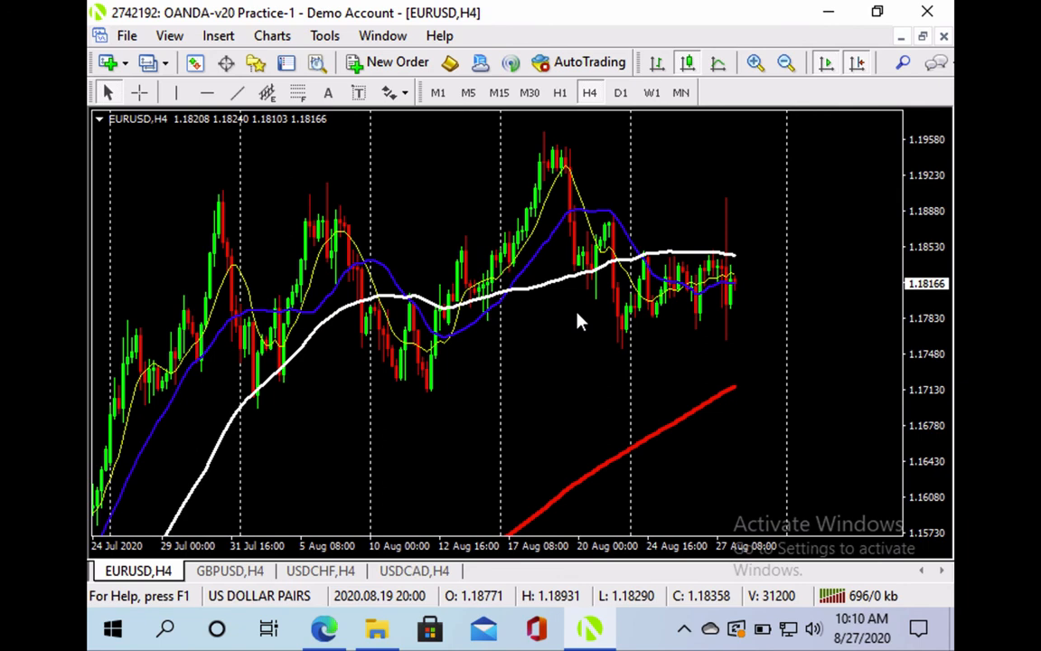
pyautogui.click(857, 64)
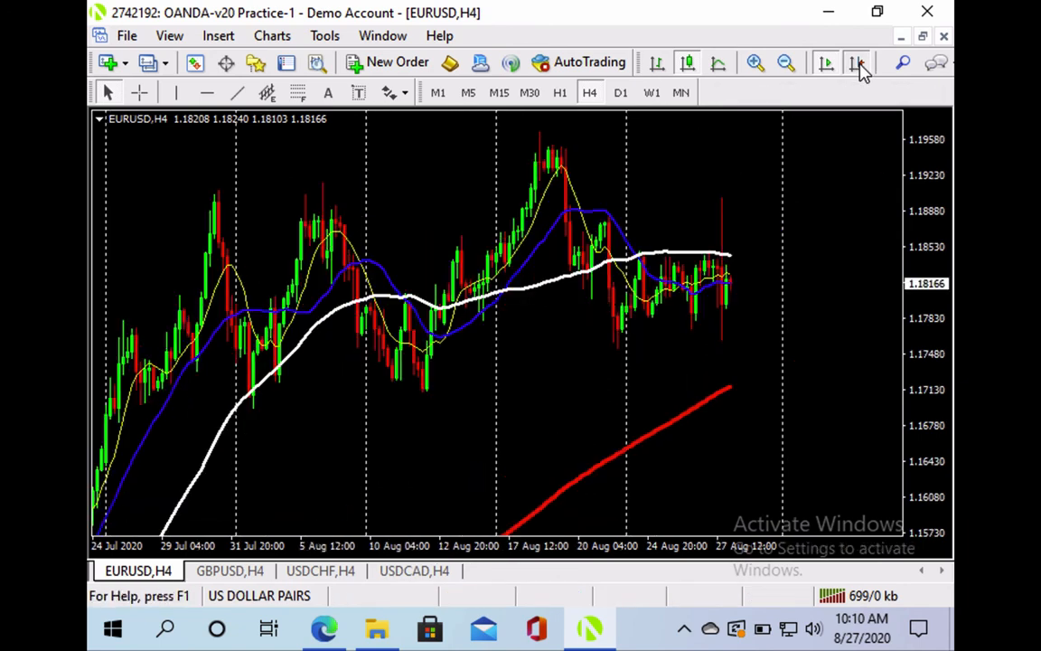
# Put EURUSD on D1, then bring the USDCAD H4 chart forward and maximize it
pyautogui.click(620, 93)
pyautogui.moveTo(738, 207); pyautogui.dragTo(669, 219)
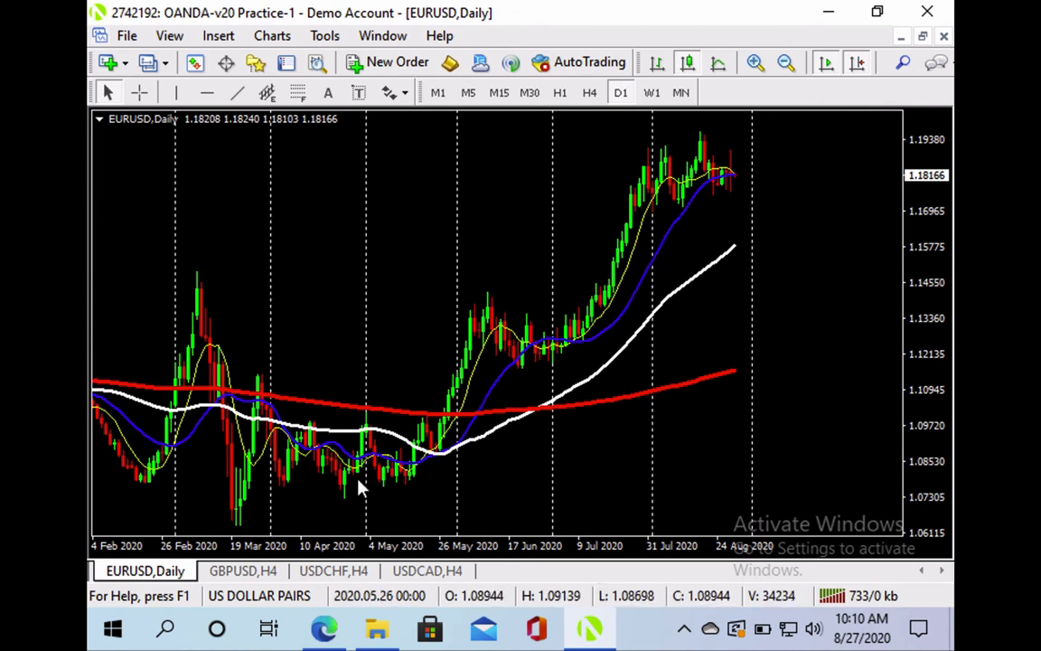
pyautogui.doubleClick(171, 573)
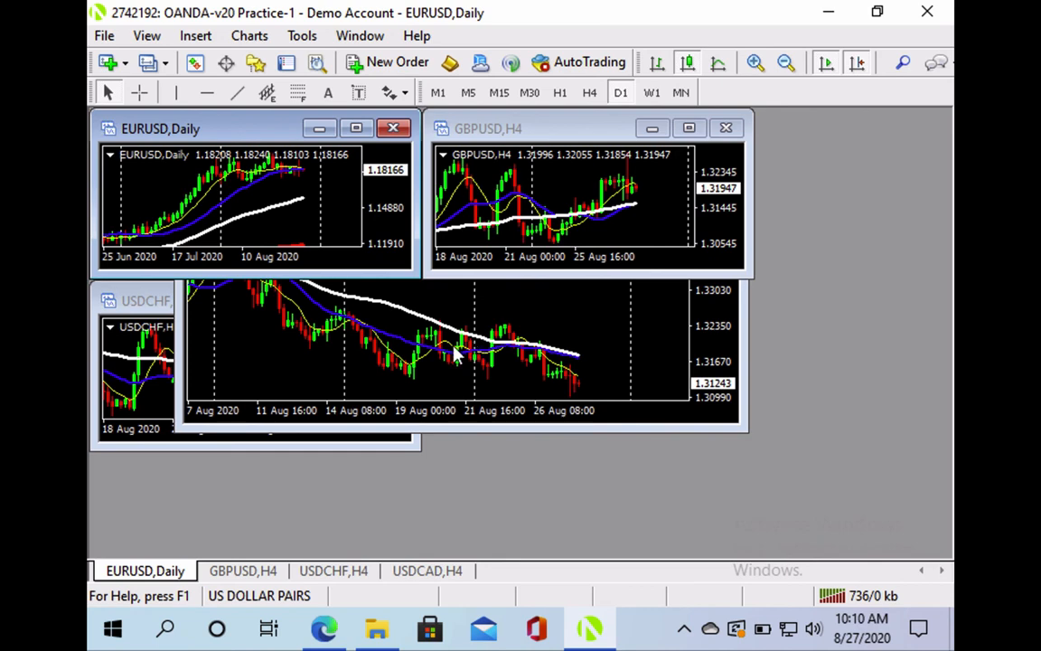
pyautogui.click(425, 299)
pyautogui.moveTo(471, 333); pyautogui.dragTo(589, 384)
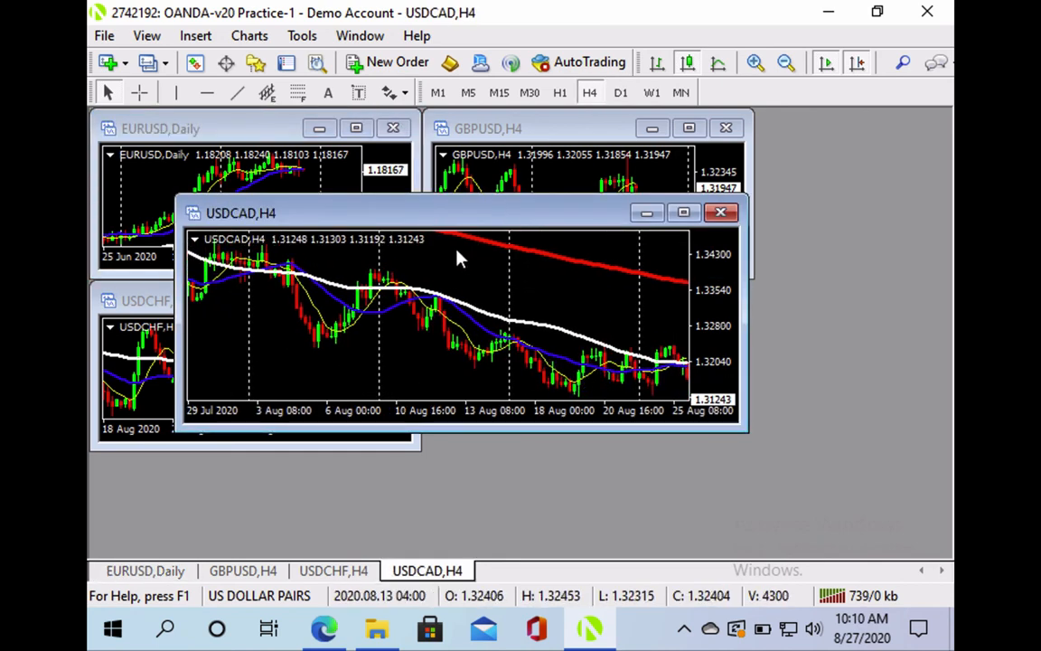
pyautogui.moveTo(446, 225); pyautogui.dragTo(691, 311)
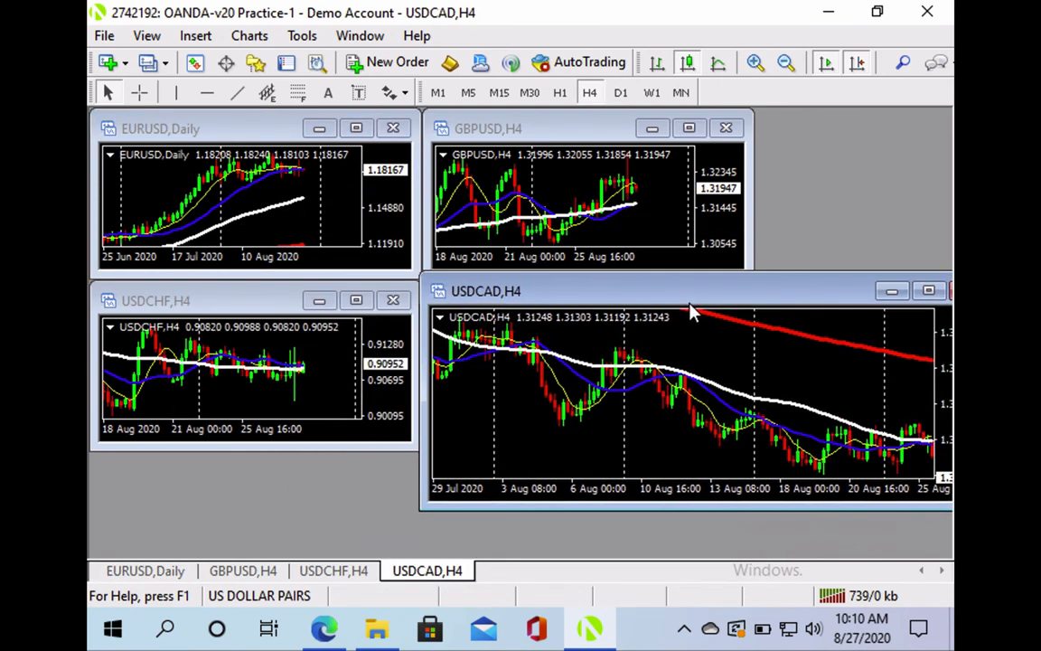
pyautogui.doubleClick(423, 573)
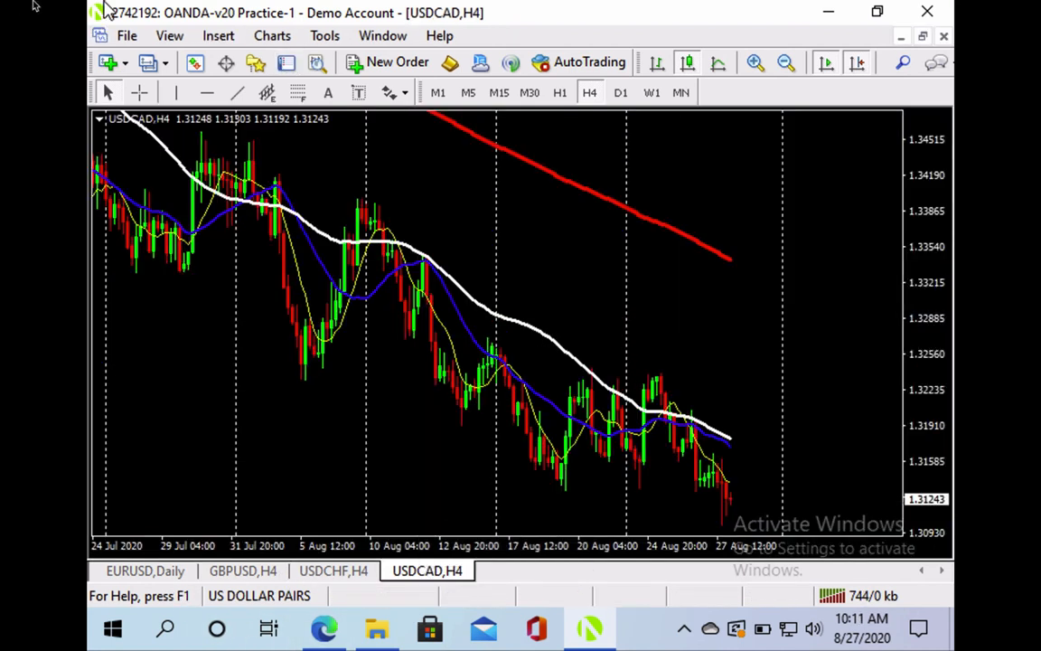
# Exit Parallels full screen and drag the Windows 10 window up and to the left
pyautogui.moveTo(41, 5)
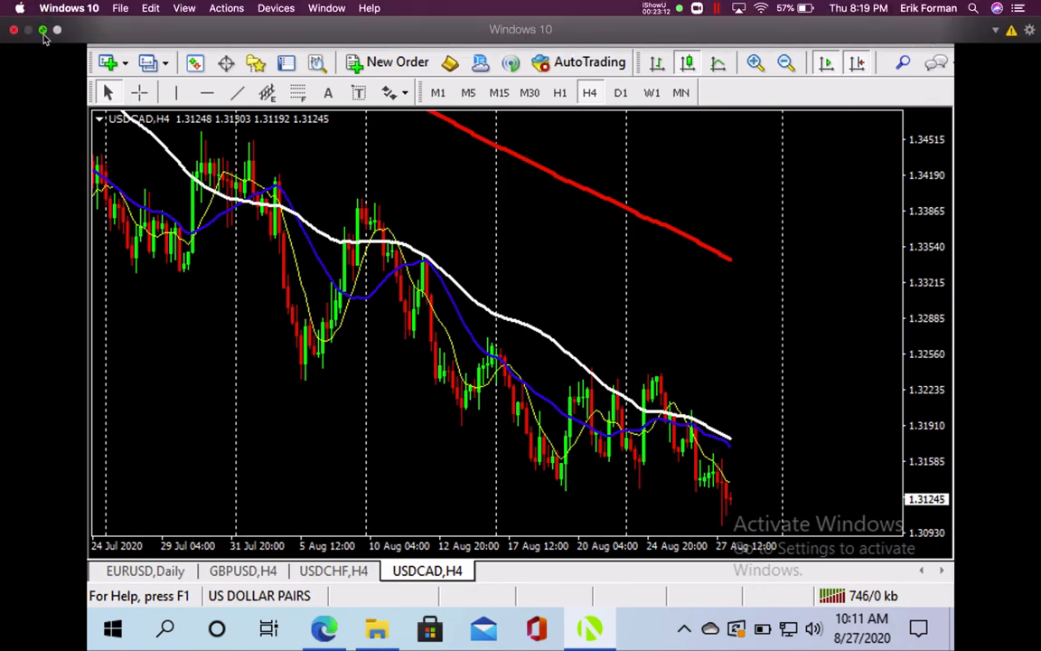
pyautogui.click(43, 31)
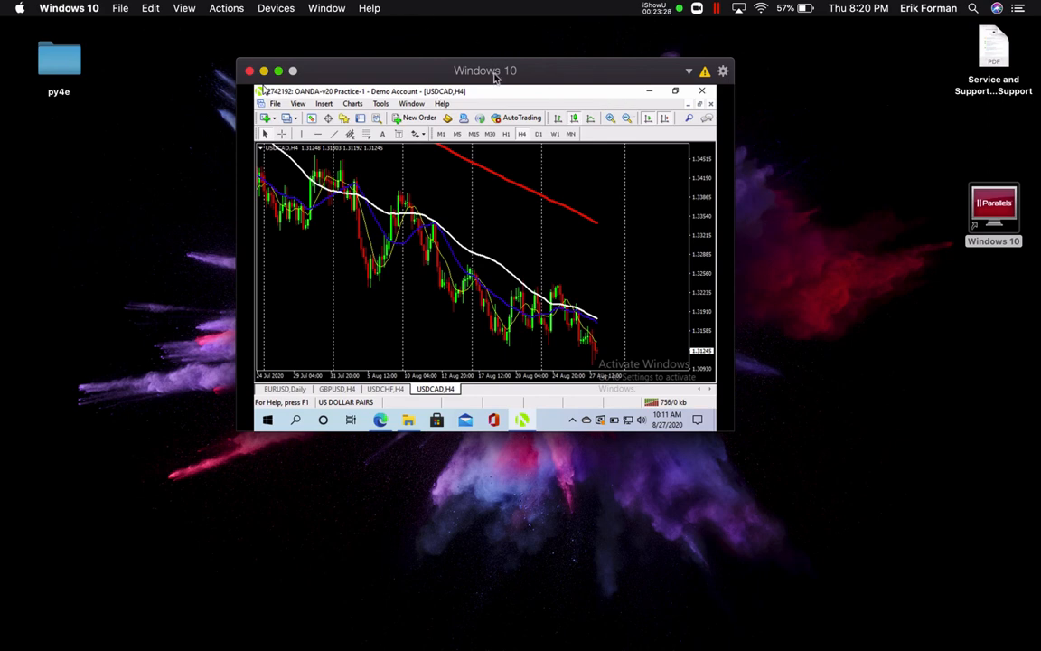
pyautogui.moveTo(494, 78); pyautogui.dragTo(479, 81)
pyautogui.moveTo(622, 84); pyautogui.dragTo(539, 83)
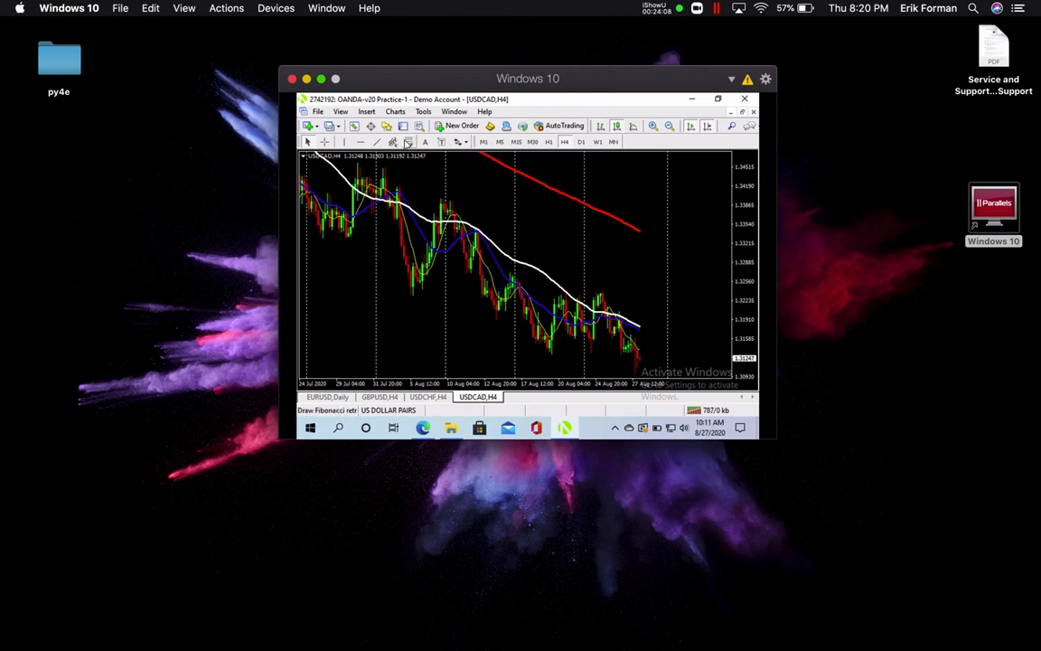
pyautogui.click(408, 143)
pyautogui.moveTo(588, 259); pyautogui.dragTo(602, 278)
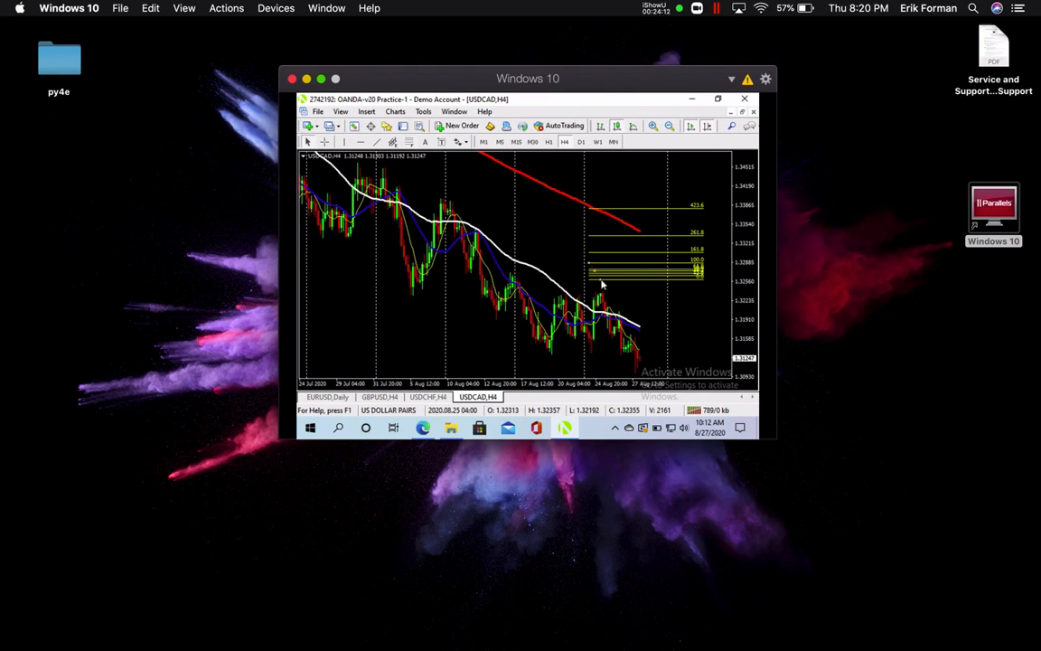
pyautogui.rightClick(600, 272)
pyautogui.click(627, 316)
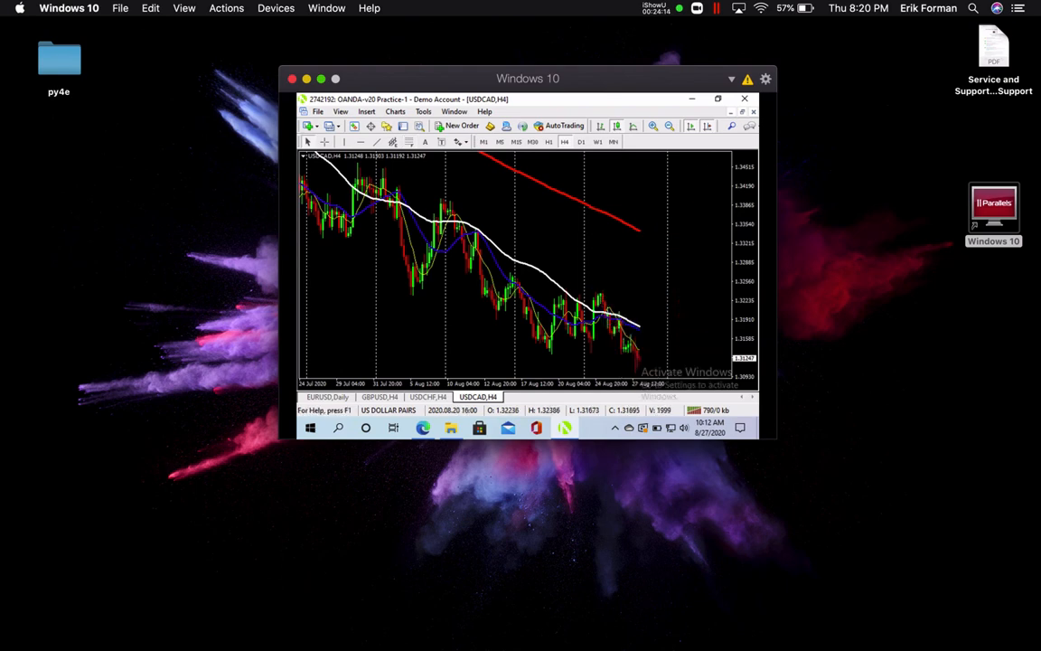
pyautogui.click(711, 129)
pyautogui.click(712, 129)
pyautogui.moveTo(420, 217)
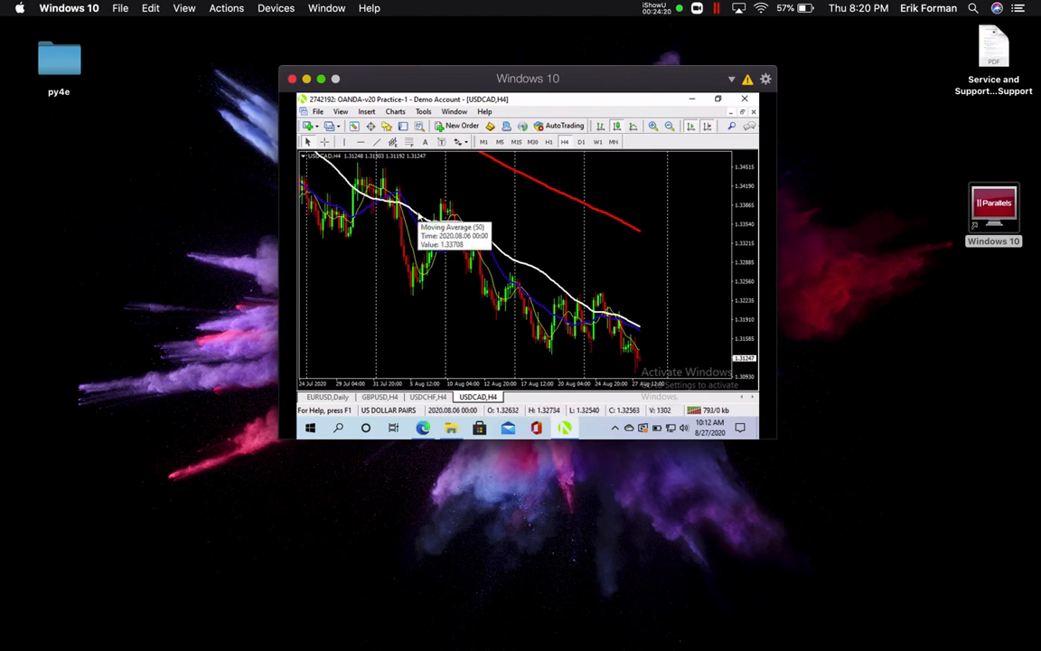